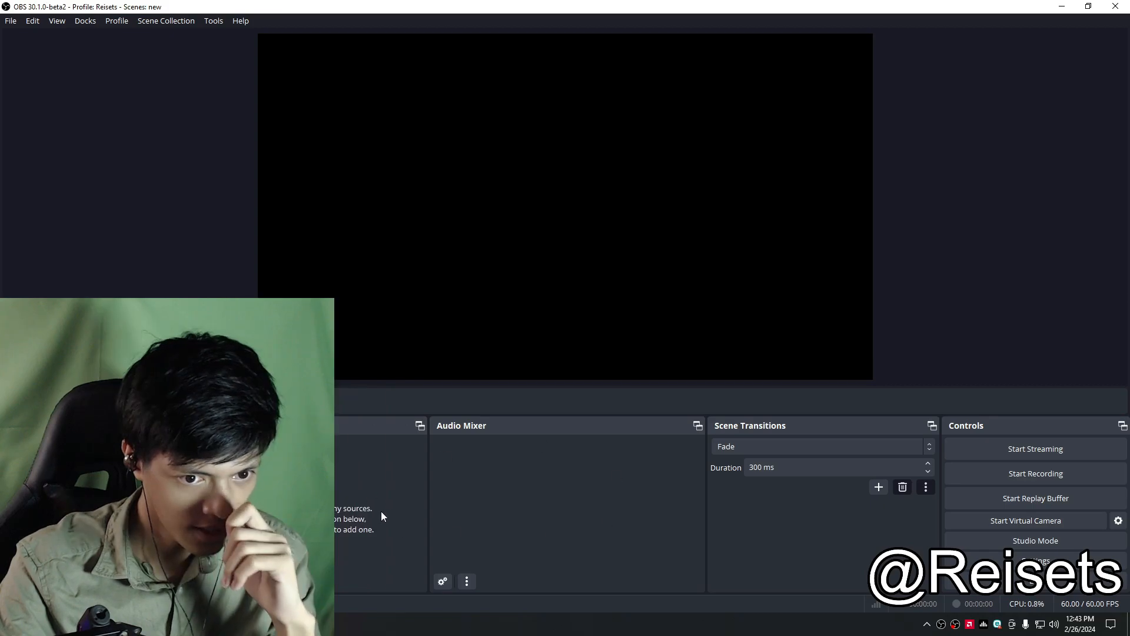
left_click(194, 571)
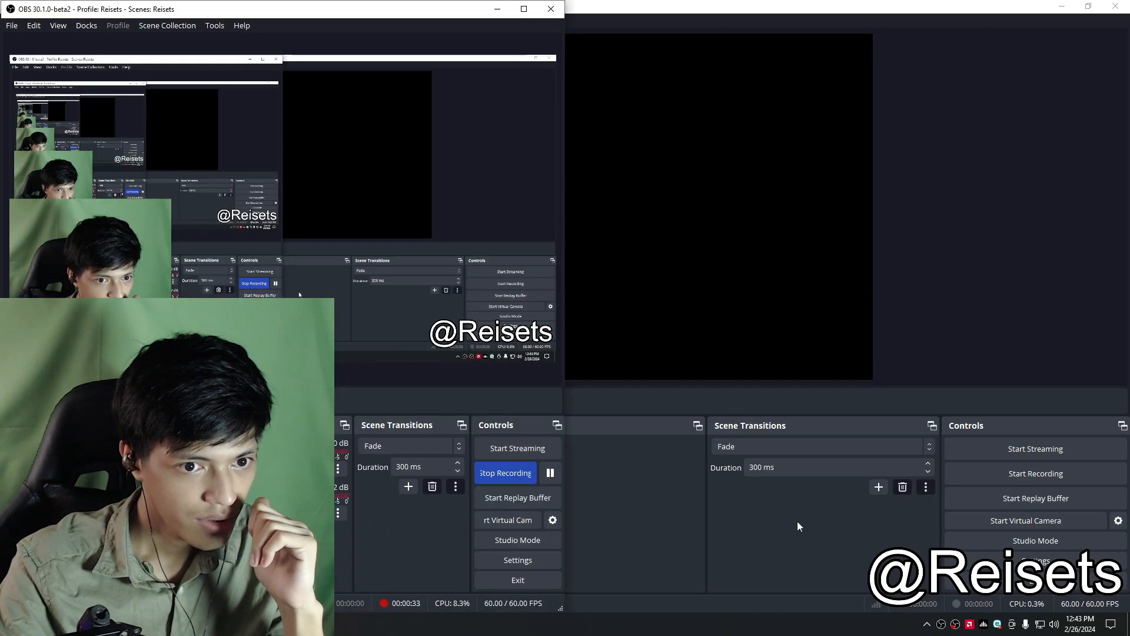
left_click(615, 530)
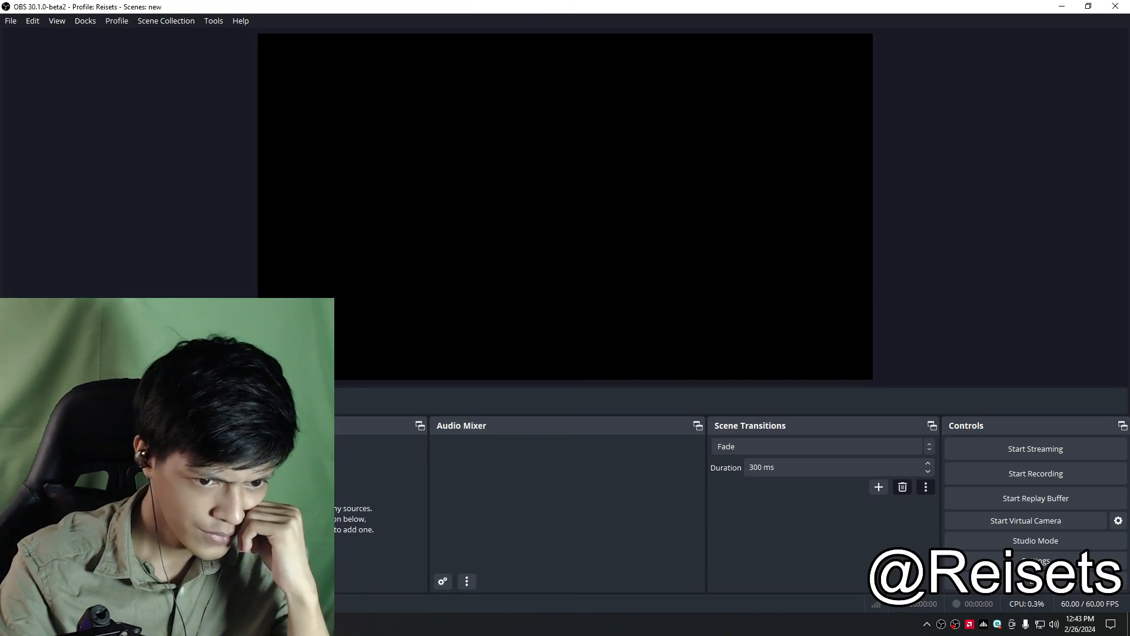
Step: Move the Sources and Audio Mixer docks to the right side of the main window
left_click_drag(305, 425, 1036, 212)
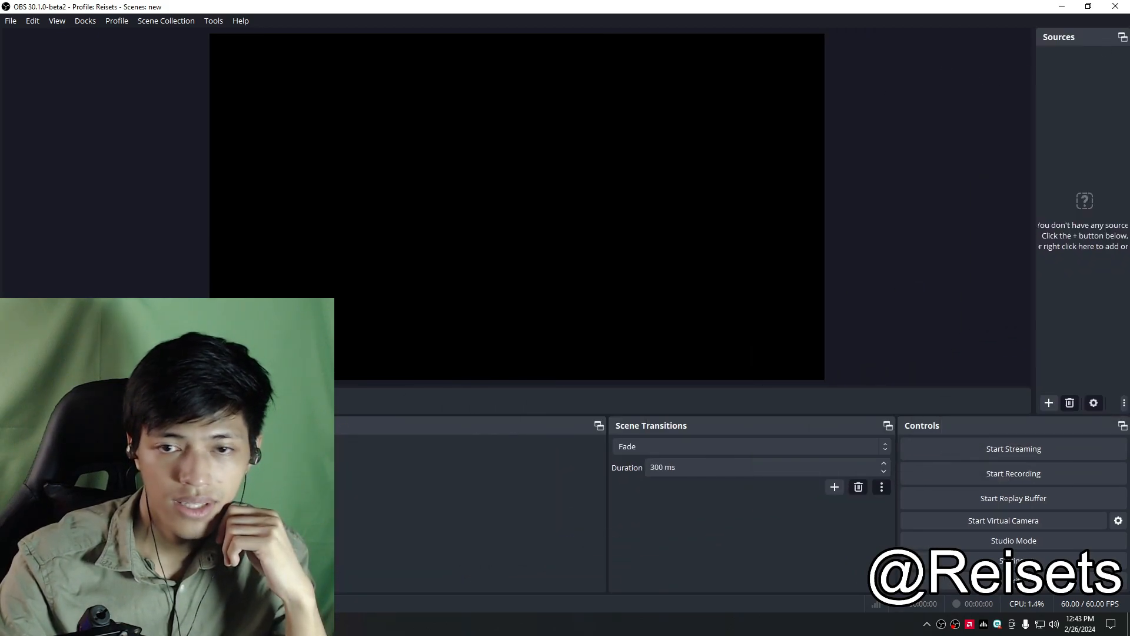
left_click_drag(304, 425, 1129, 68)
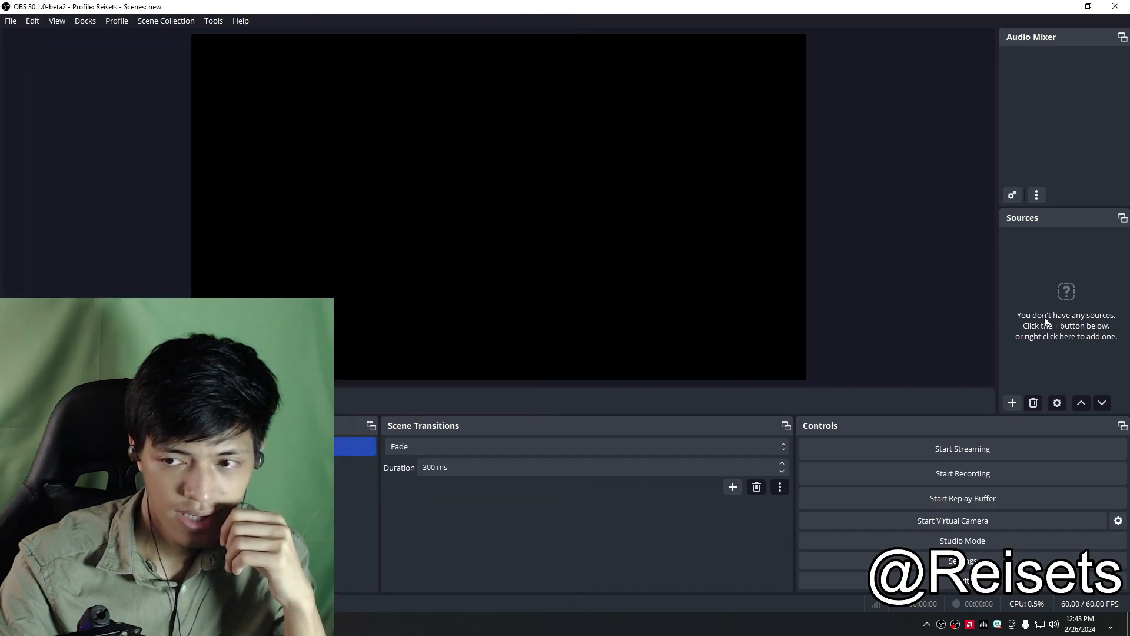
Step: Add a new Video Capture Device source named CAM to the scene
right_click(1035, 303)
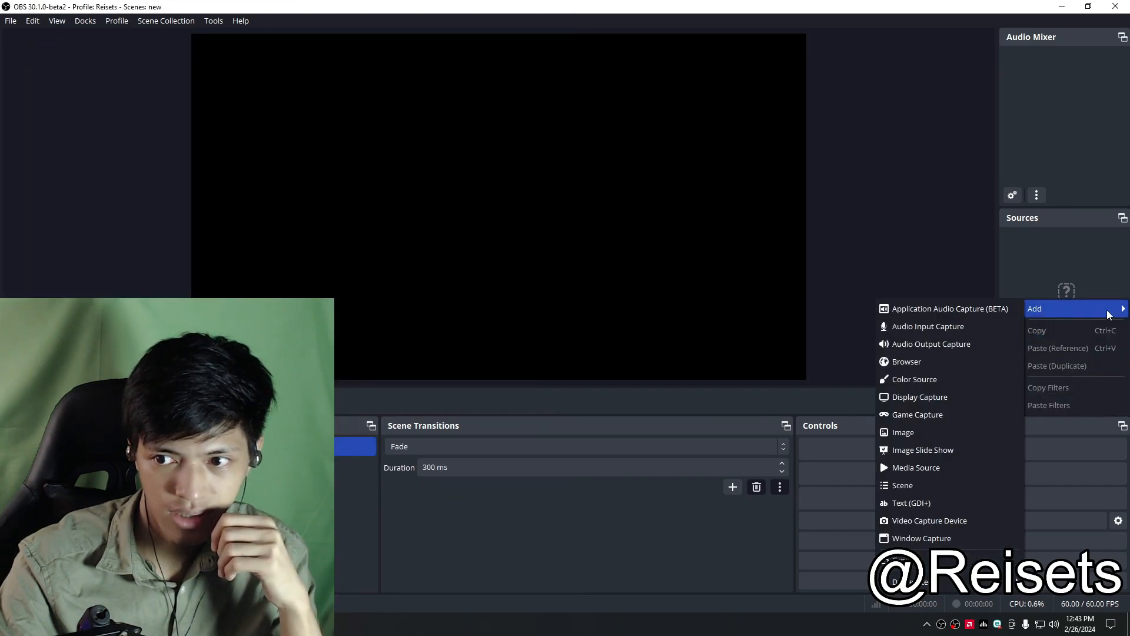
key("Escape")
left_click(1009, 407)
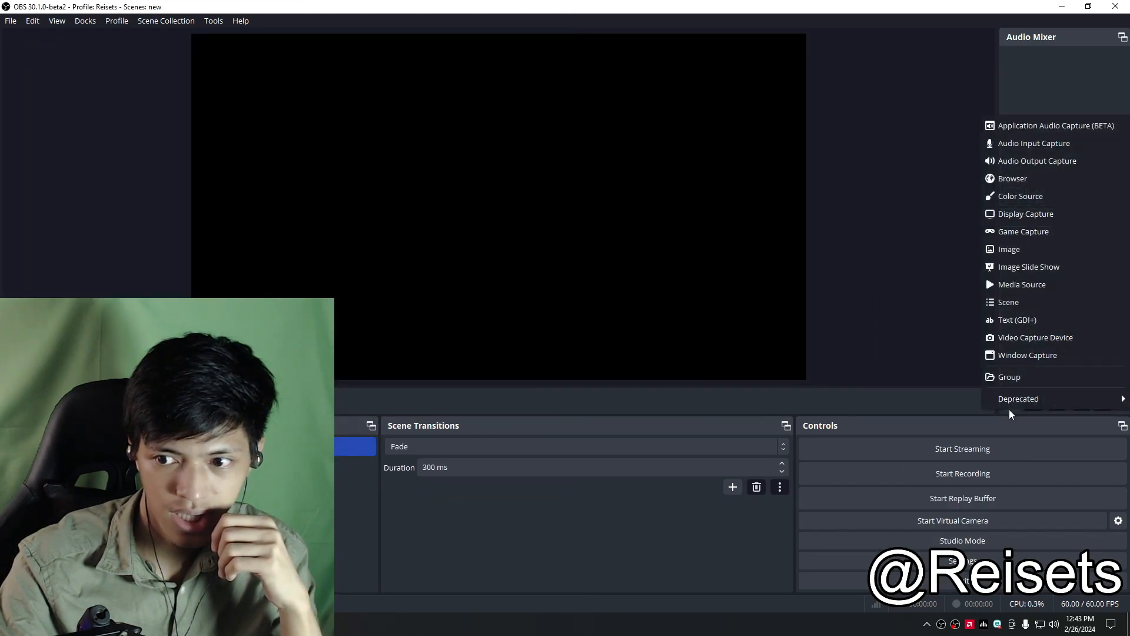
left_click(1108, 335)
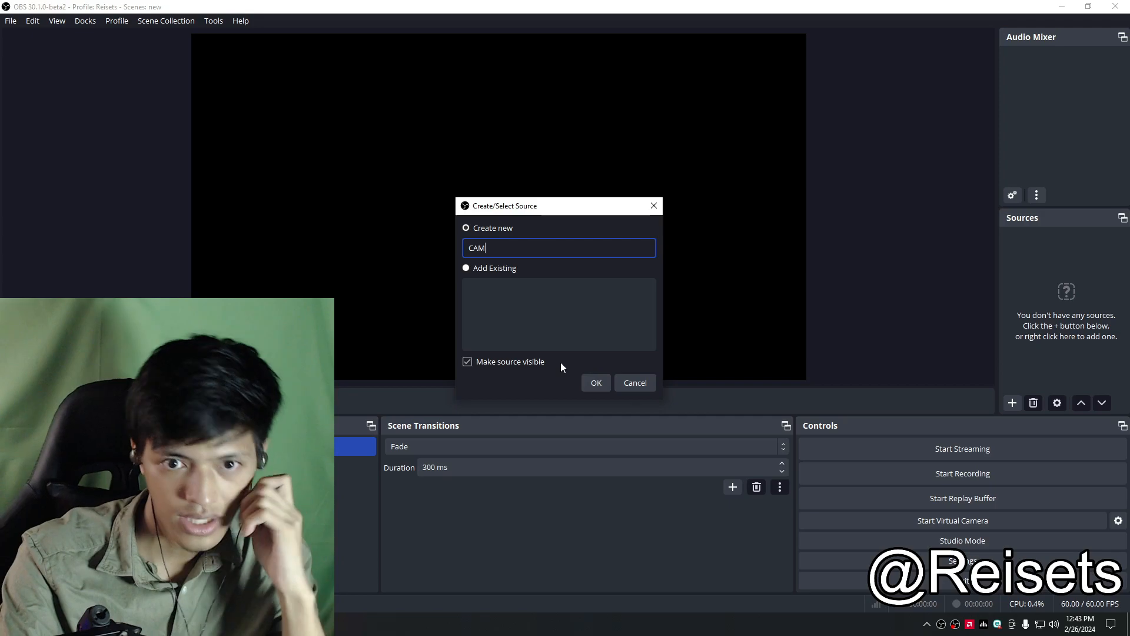
left_click(596, 383)
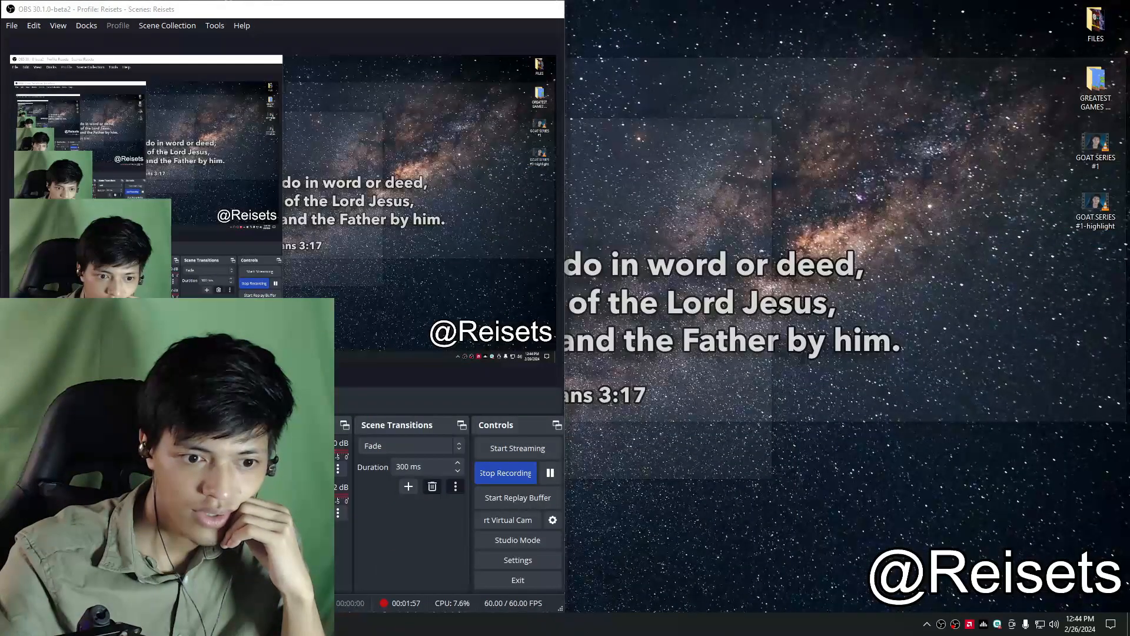
Step: Deactivate the video capture source in the other OBS window to free the webcam
left_click(235, 568)
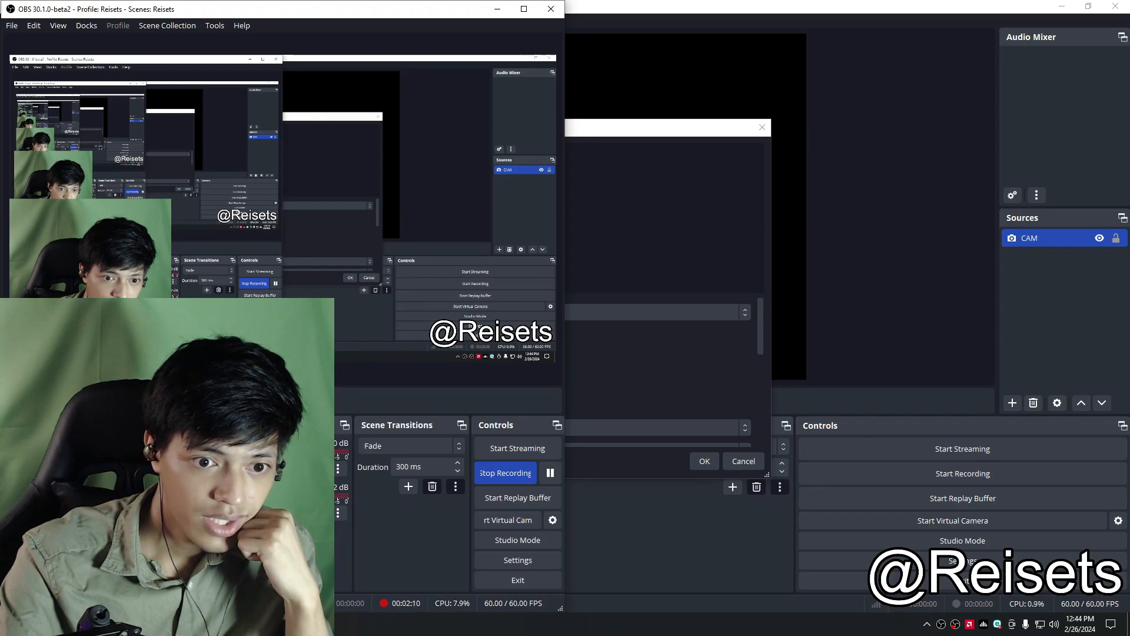
left_click(271, 400)
left_click(721, 204)
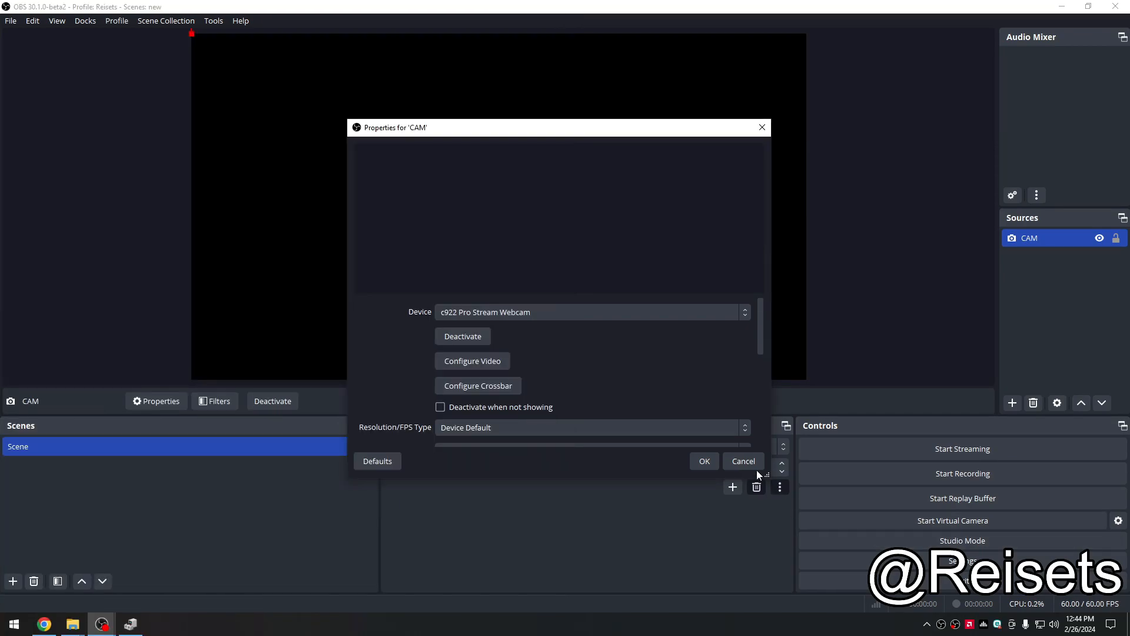
Step: Reopen the CAM source's properties and confirm them with the c922 Pro Stream Webcam device
left_click(743, 462)
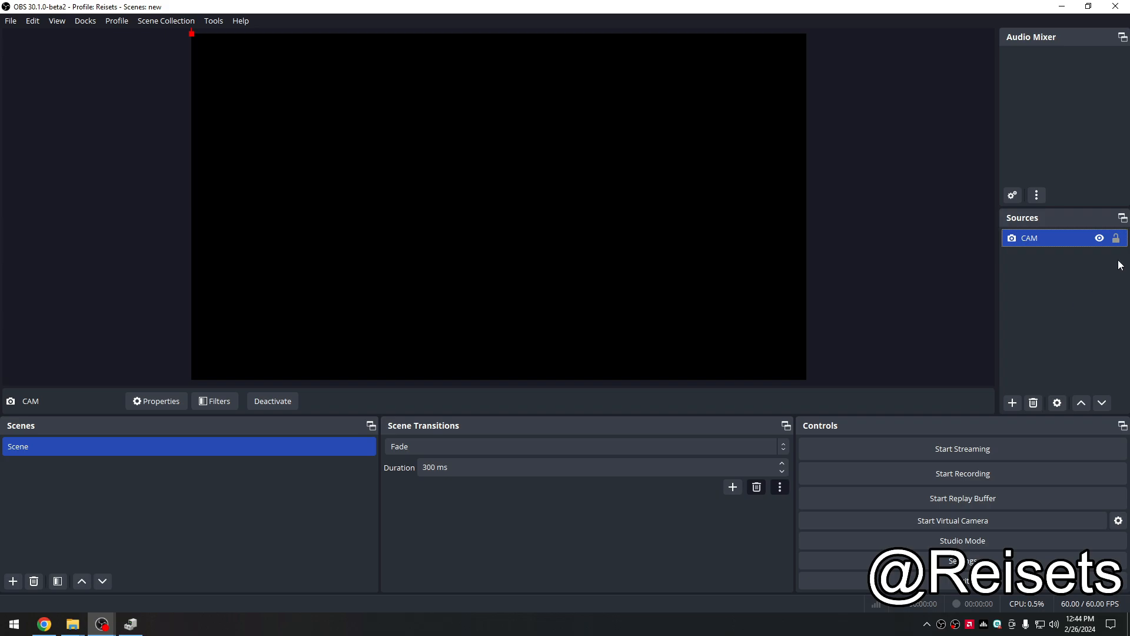
double_click(1059, 240)
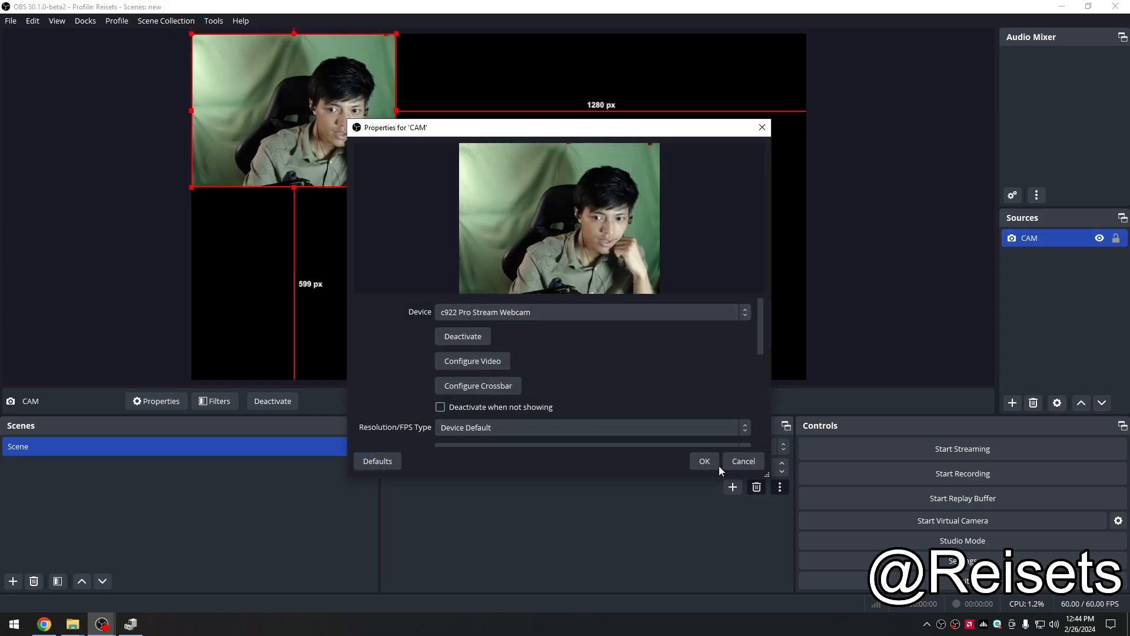
left_click(704, 461)
left_click_drag(311, 136, 510, 222)
mouse_move(106, 618)
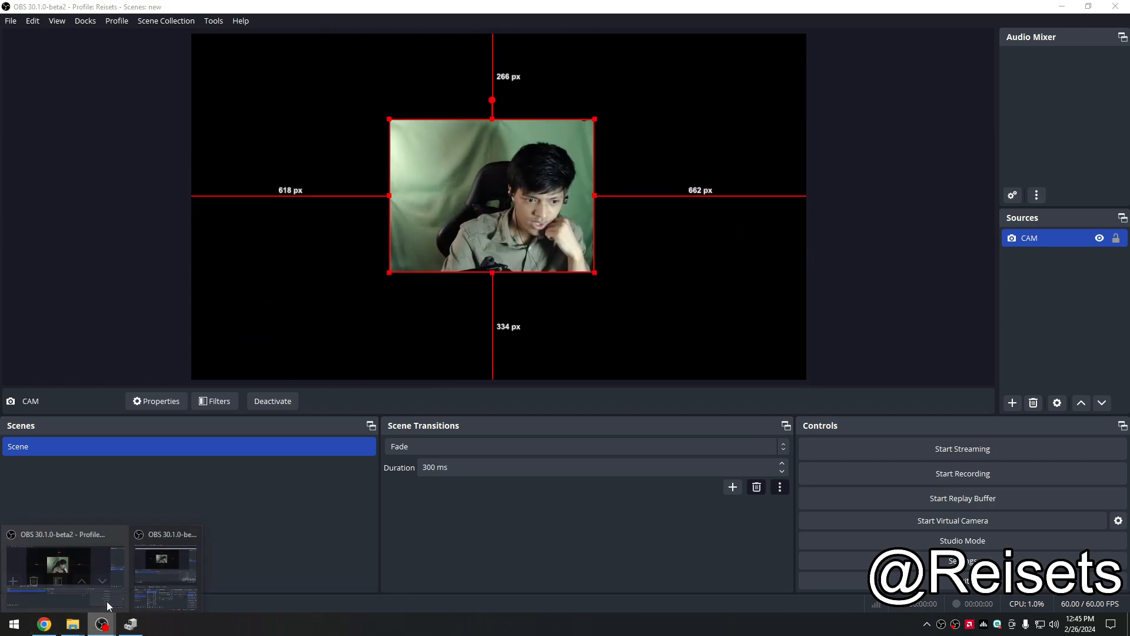
left_click(166, 565)
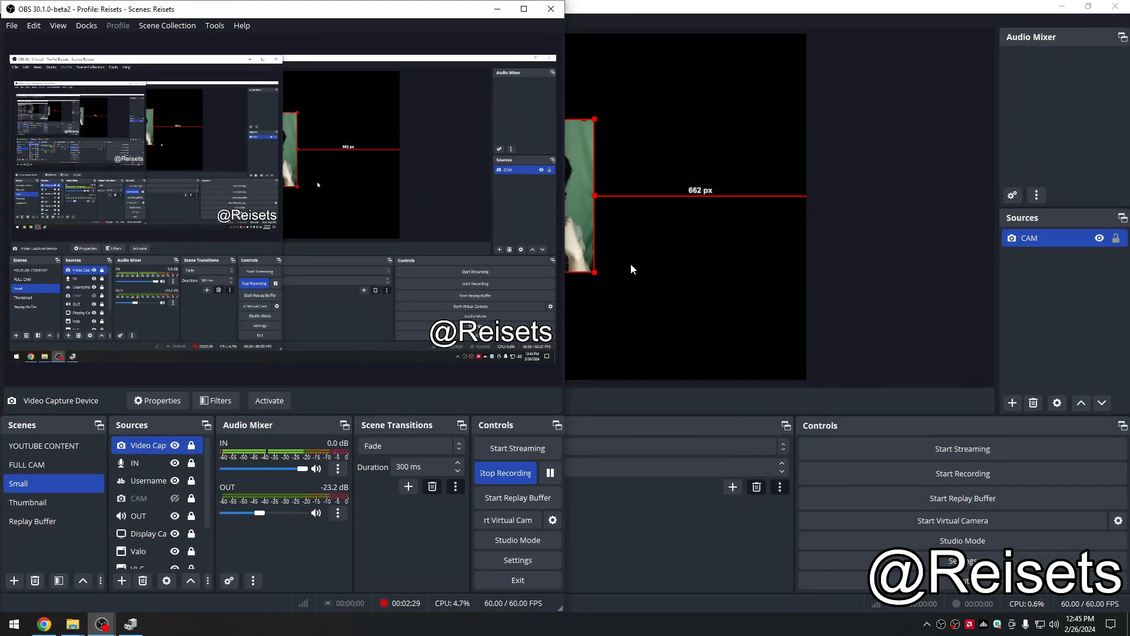
left_click(708, 541)
left_click_drag(477, 233, 277, 149)
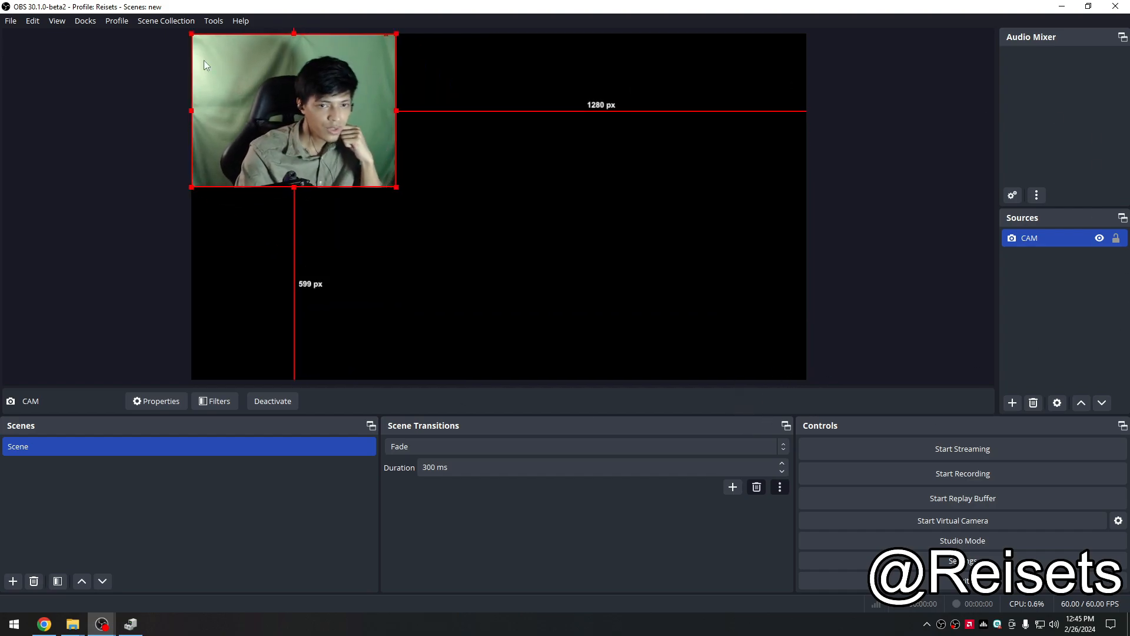
right_click(270, 130)
left_click(697, 565)
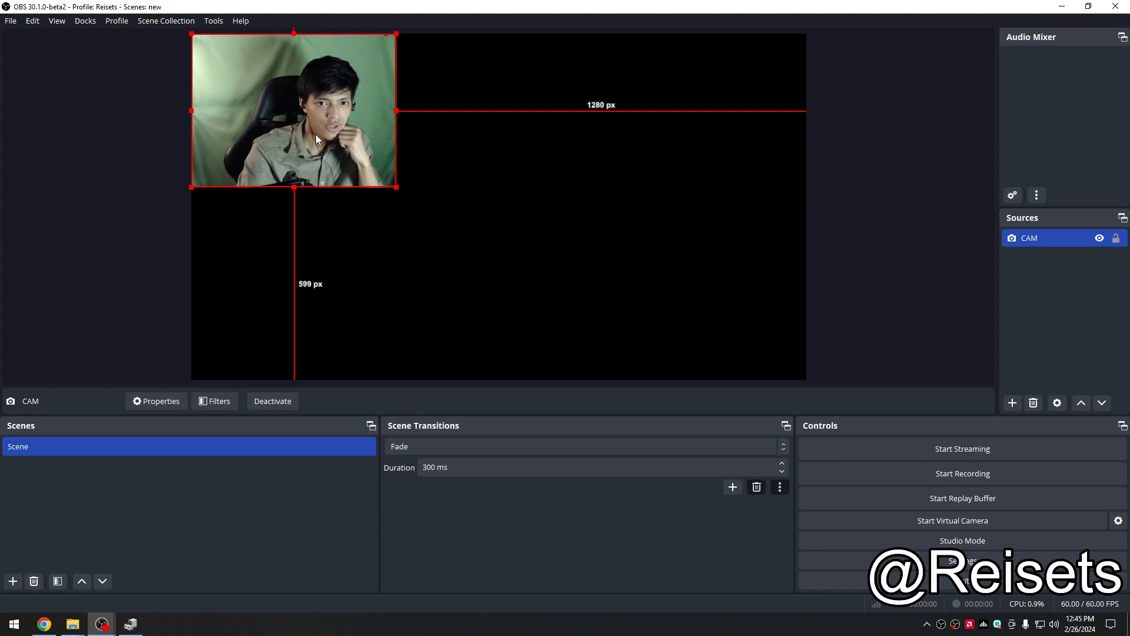
left_click(260, 445)
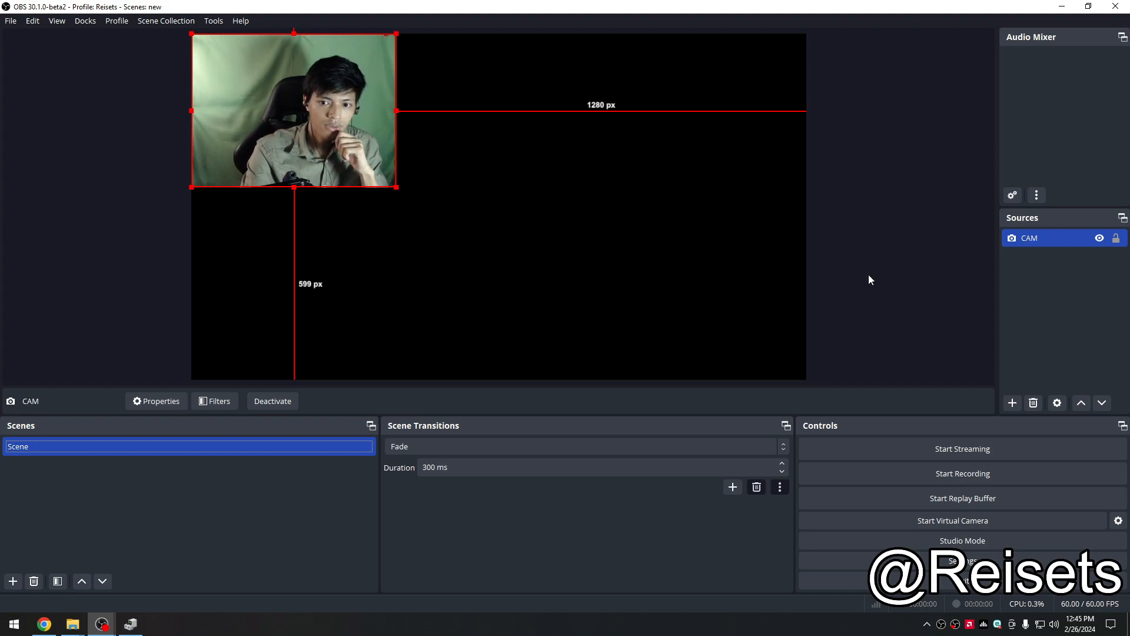
left_click(893, 301)
left_click(1041, 237)
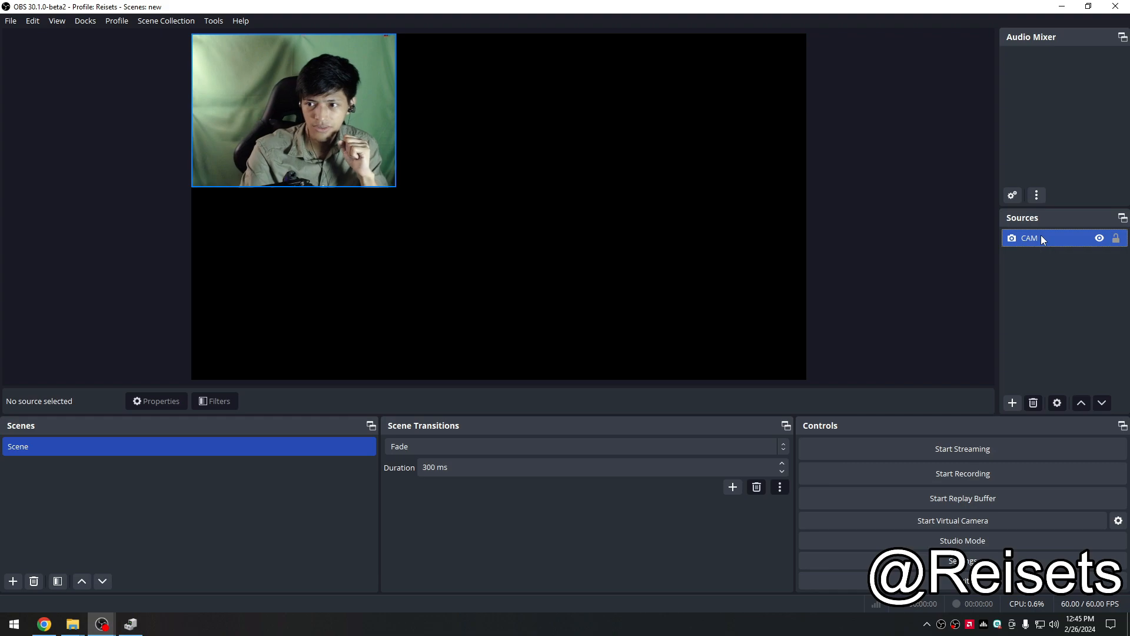
left_click(781, 263)
left_click(260, 120)
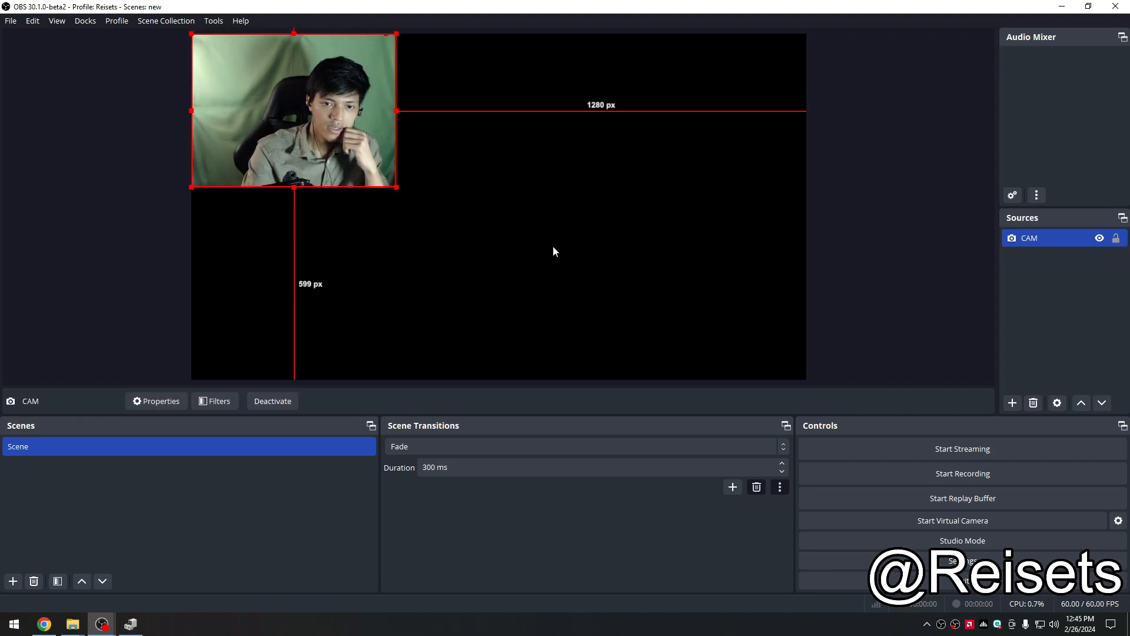
left_click(1054, 326)
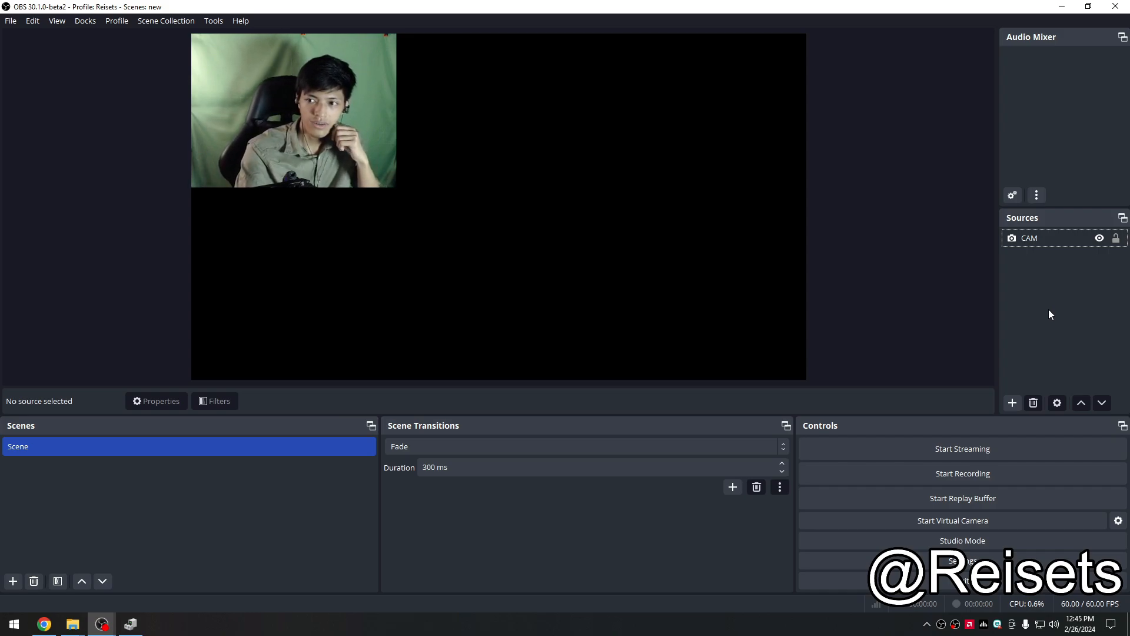
Step: Move the webcam source to about the middle of the canvas
left_click_drag(360, 125, 504, 189)
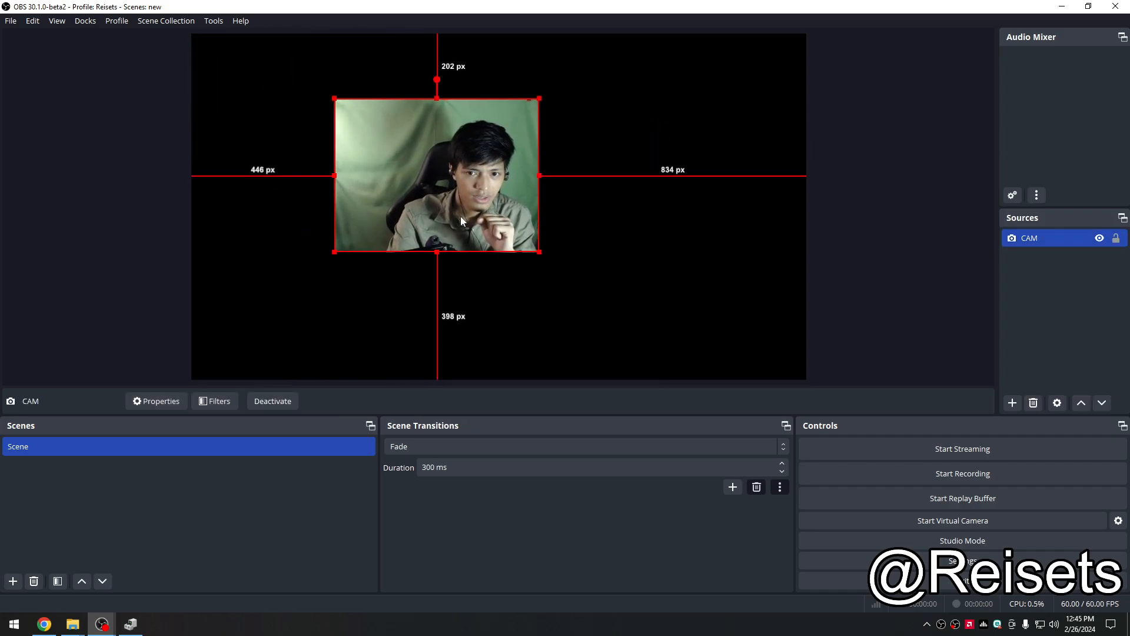
left_click_drag(460, 220, 497, 228)
right_click(497, 228)
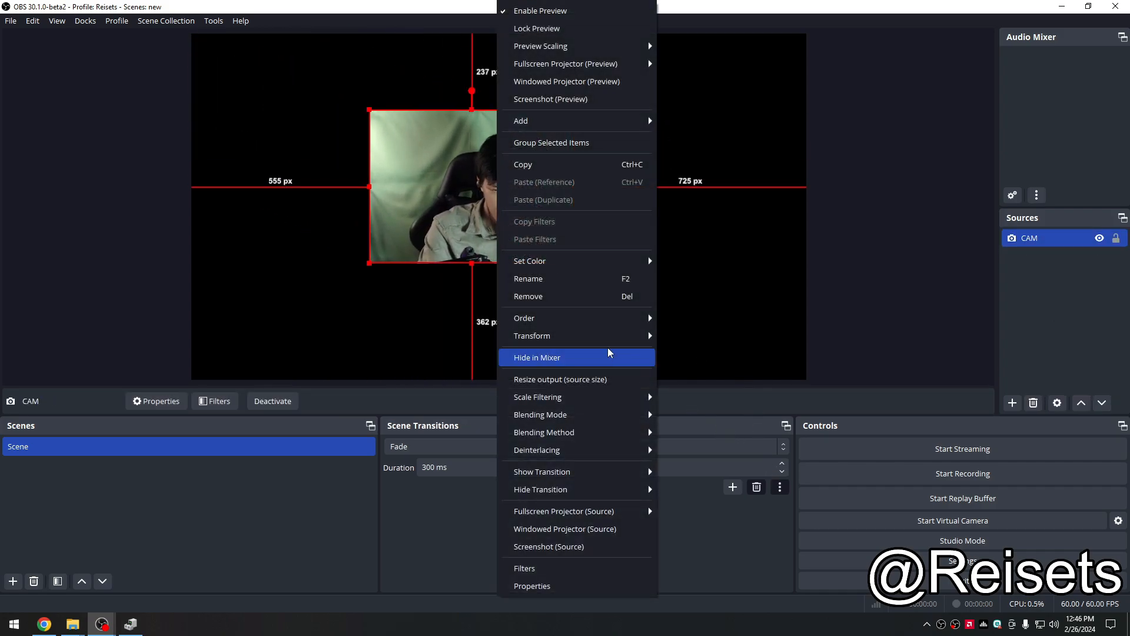
mouse_move(556, 343)
left_click(472, 294)
left_click(452, 166)
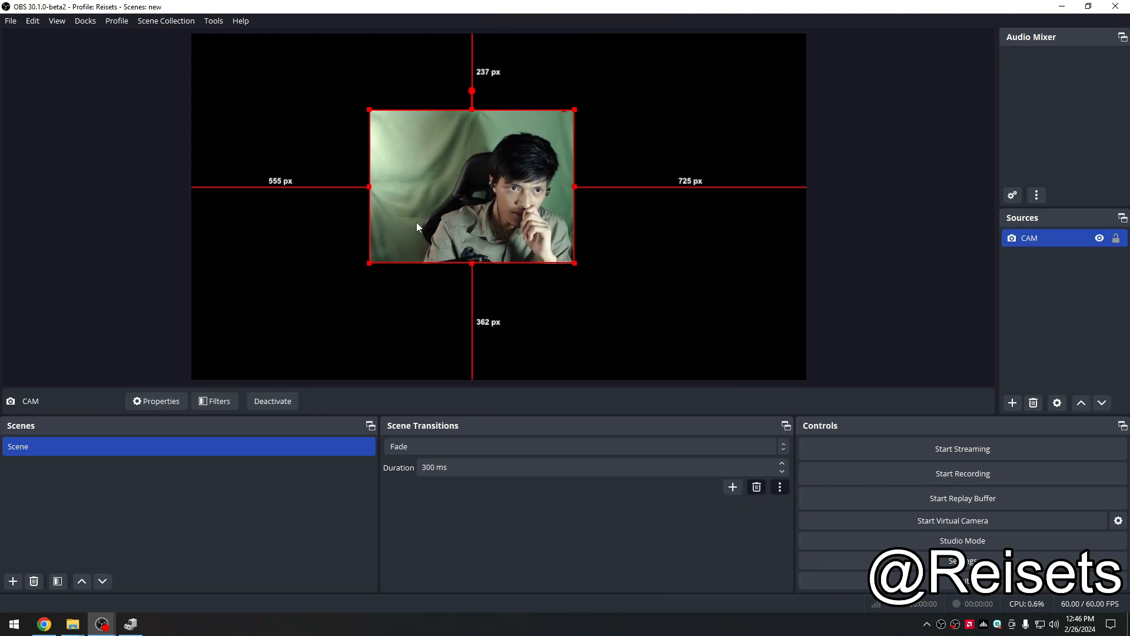
Step: Fit the webcam source to the screen using its Transform options
right_click(438, 235)
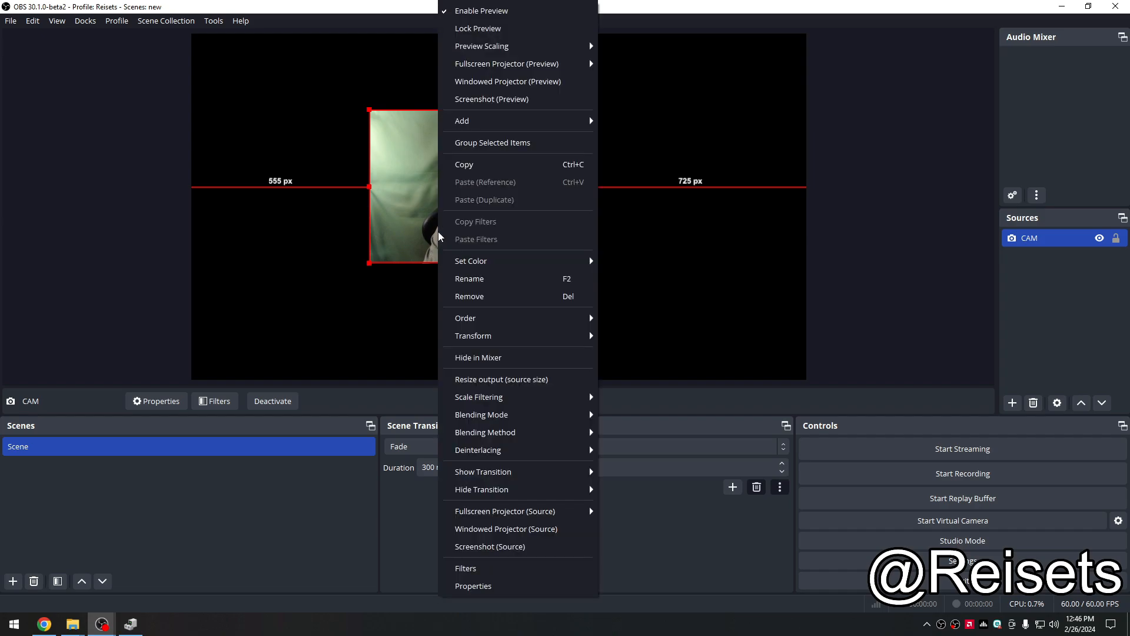
mouse_move(518, 336)
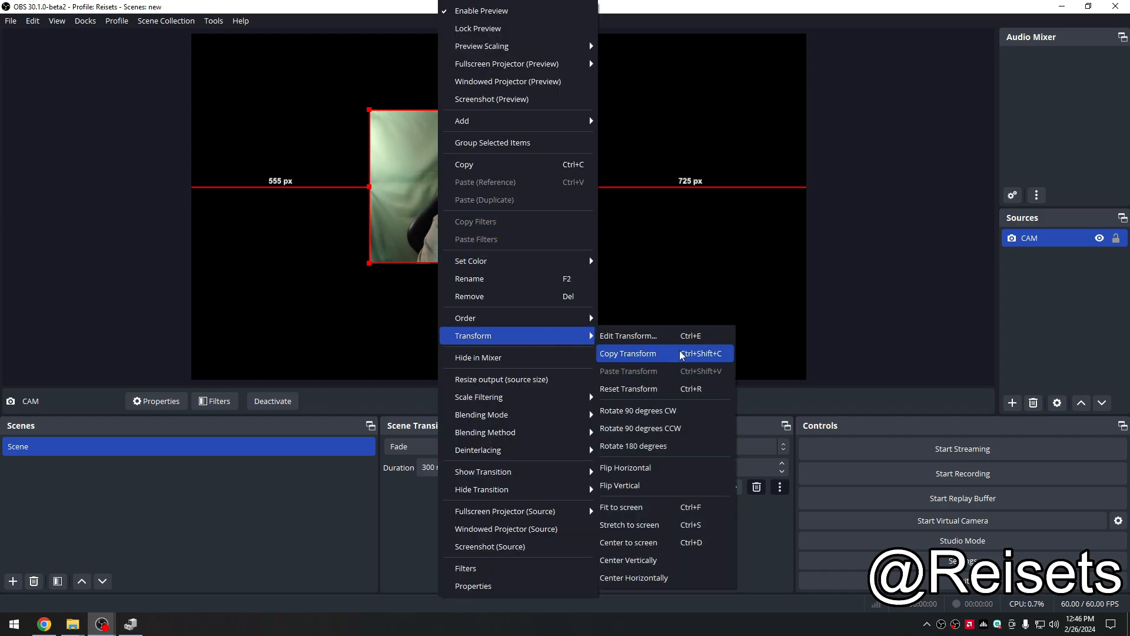
left_click(715, 515)
Step: Stretch the webcam source to fill the screen, then fit it to the screen again
right_click(484, 273)
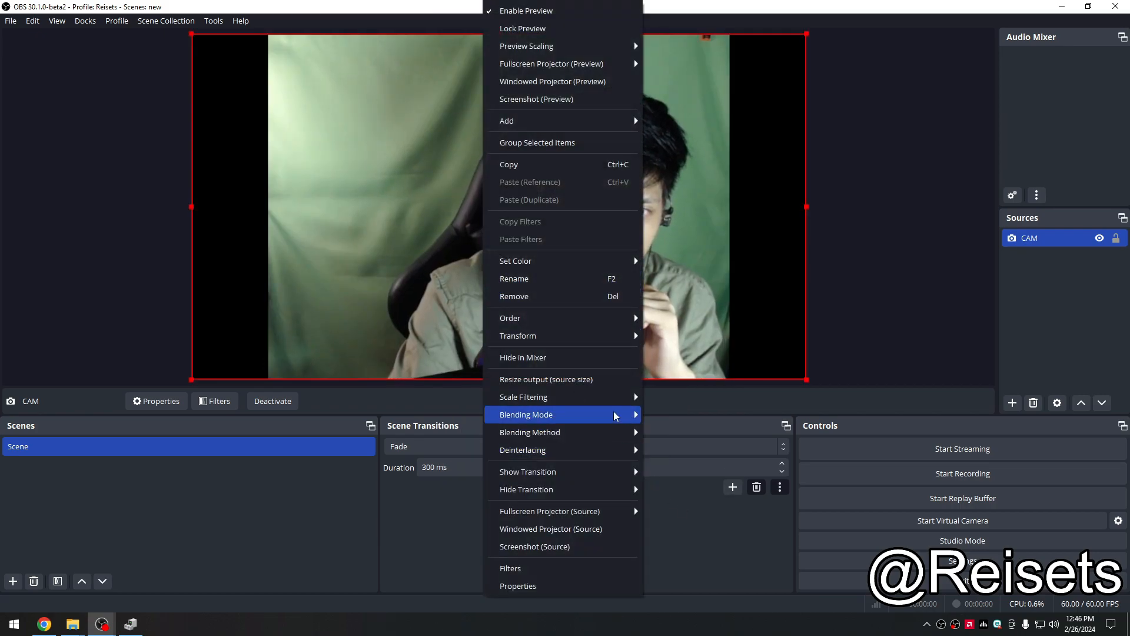
mouse_move(612, 337)
left_click(704, 526)
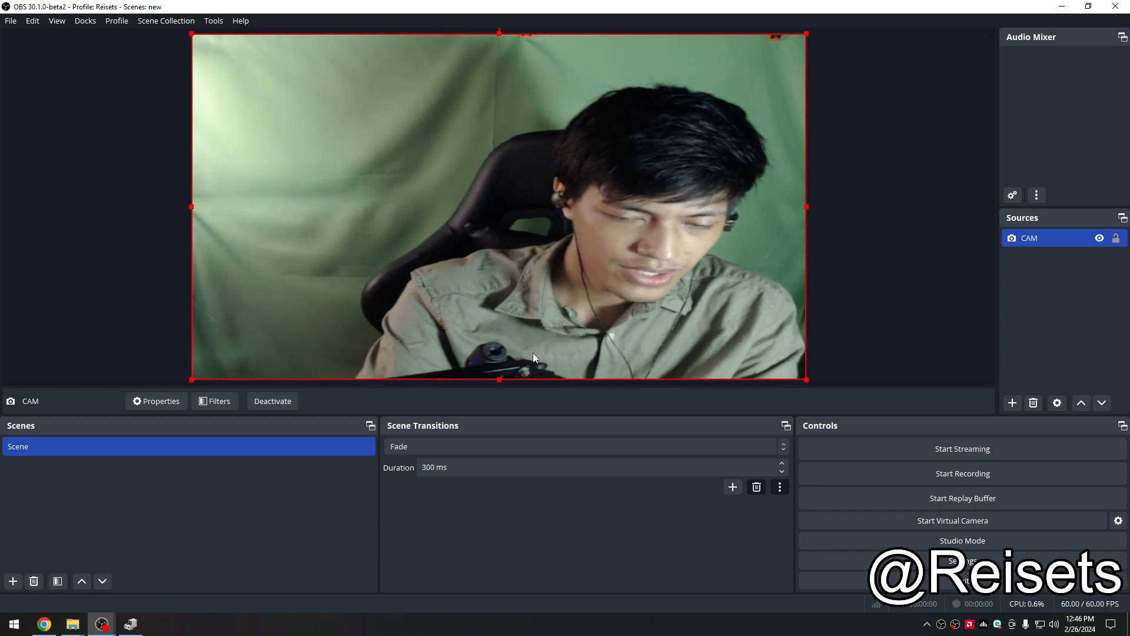
key("ctrl+f")
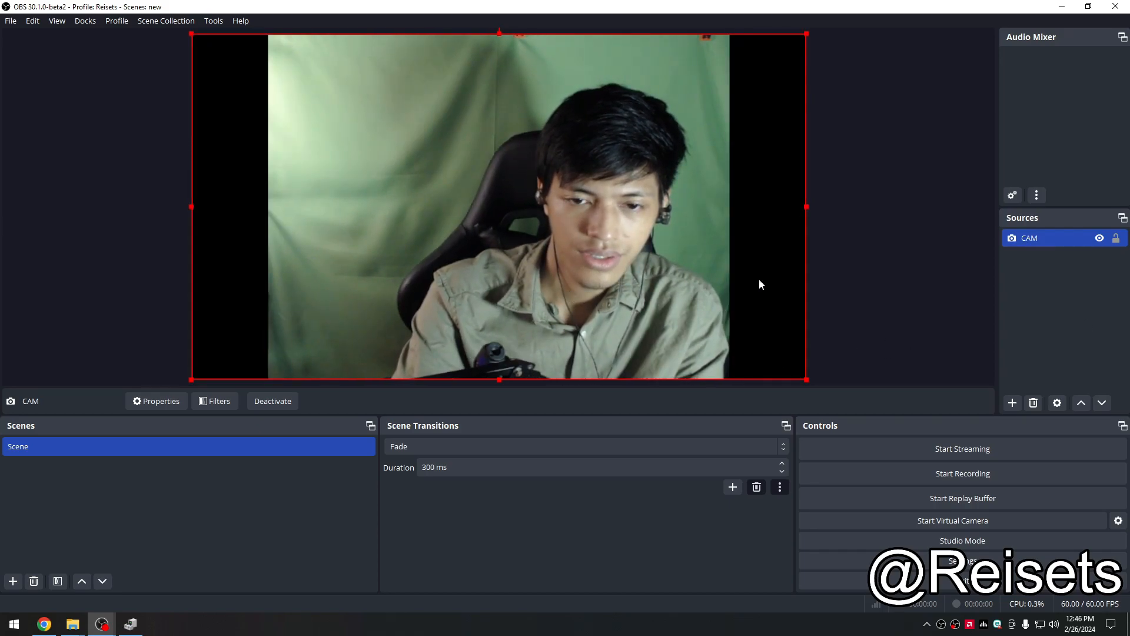
right_click(484, 265)
left_click(860, 346)
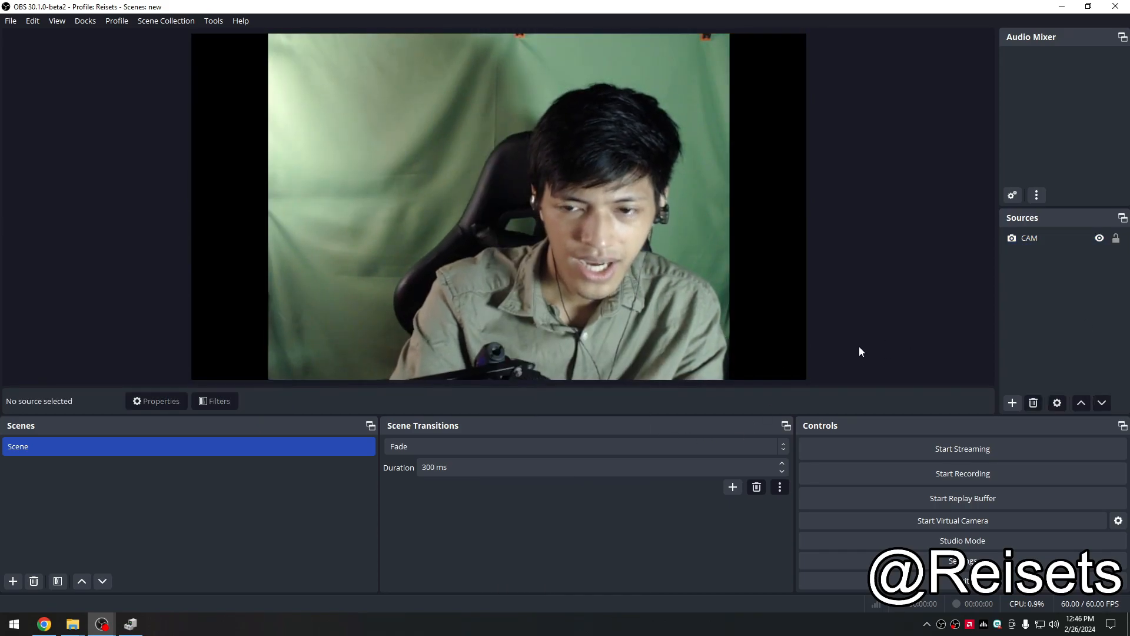
left_click(505, 251)
left_click(1067, 319)
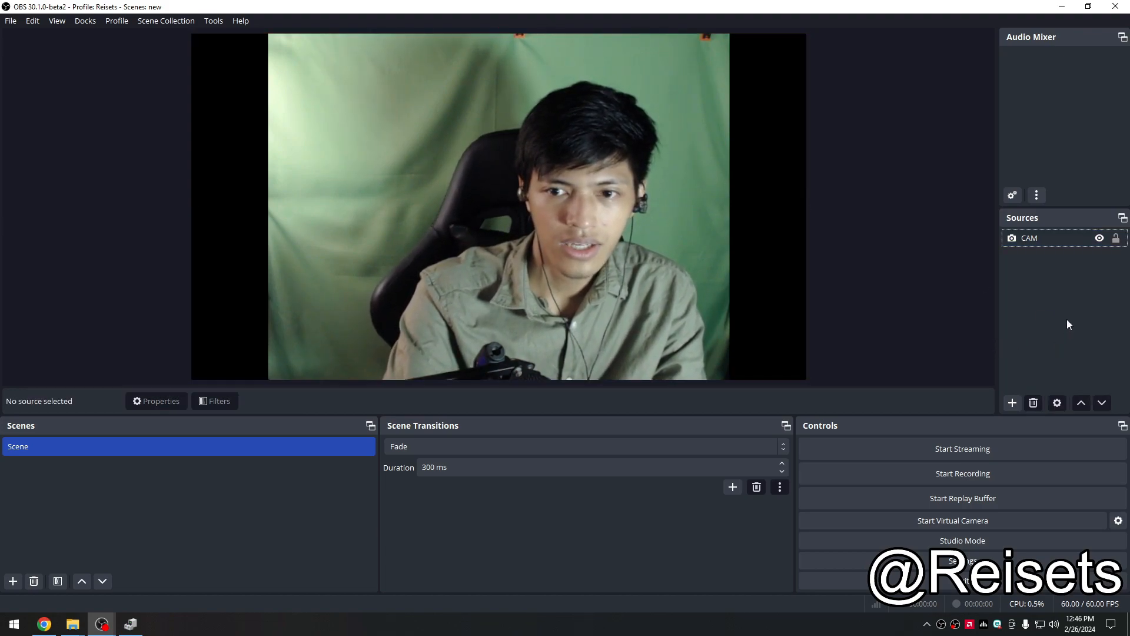
left_click(365, 447)
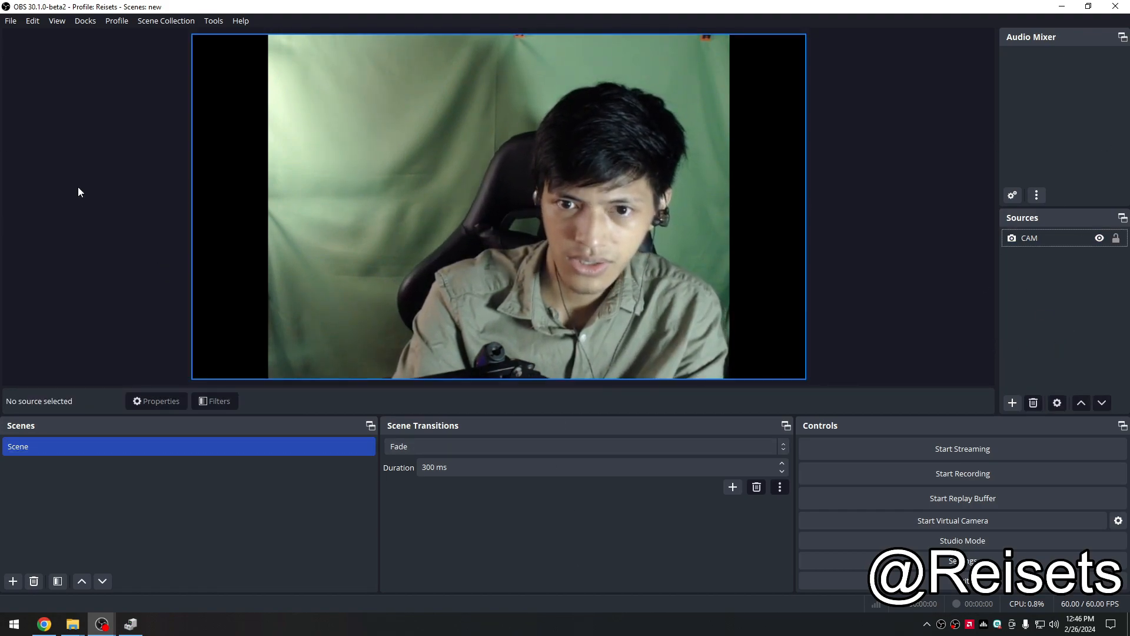
left_click(868, 305)
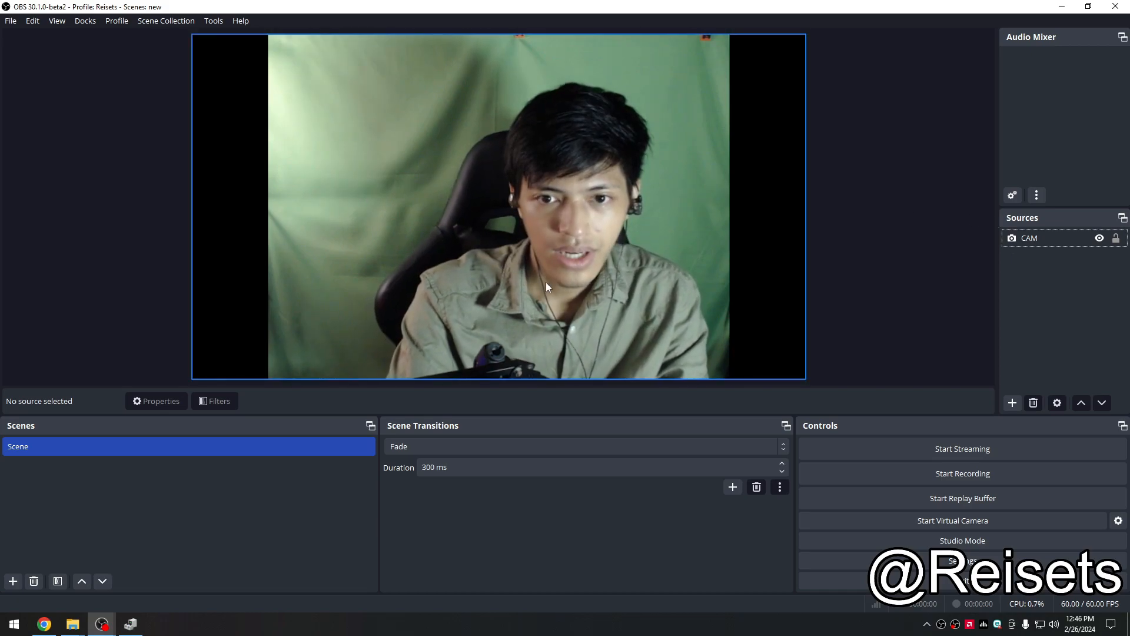
Step: Open the properties of the CAM source
left_click(1029, 244)
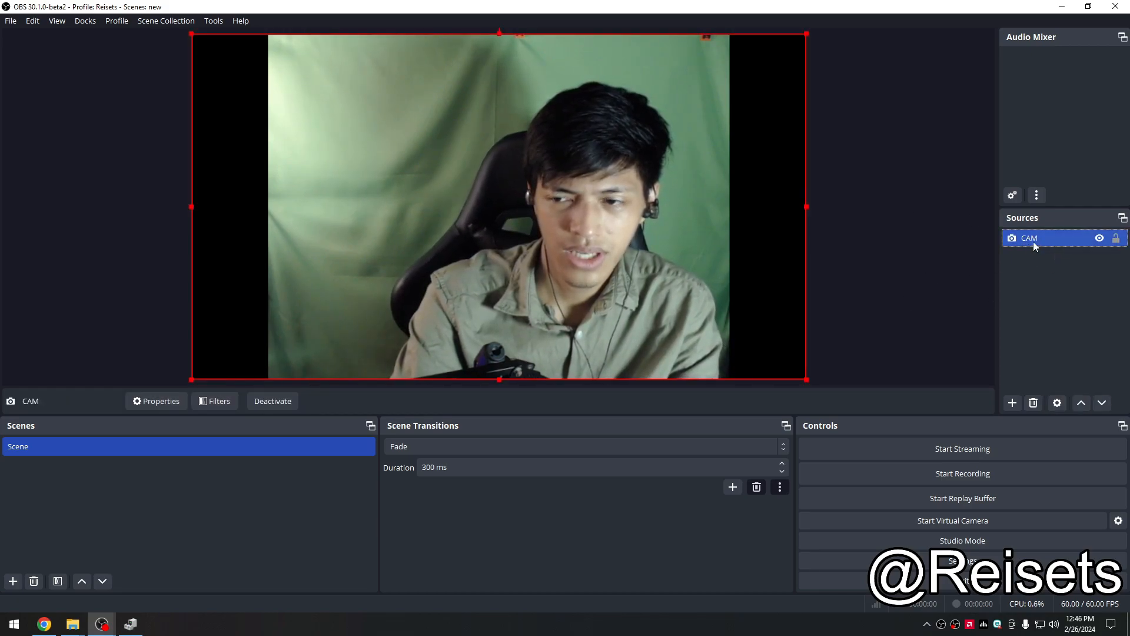
right_click(1033, 241)
left_click(916, 275)
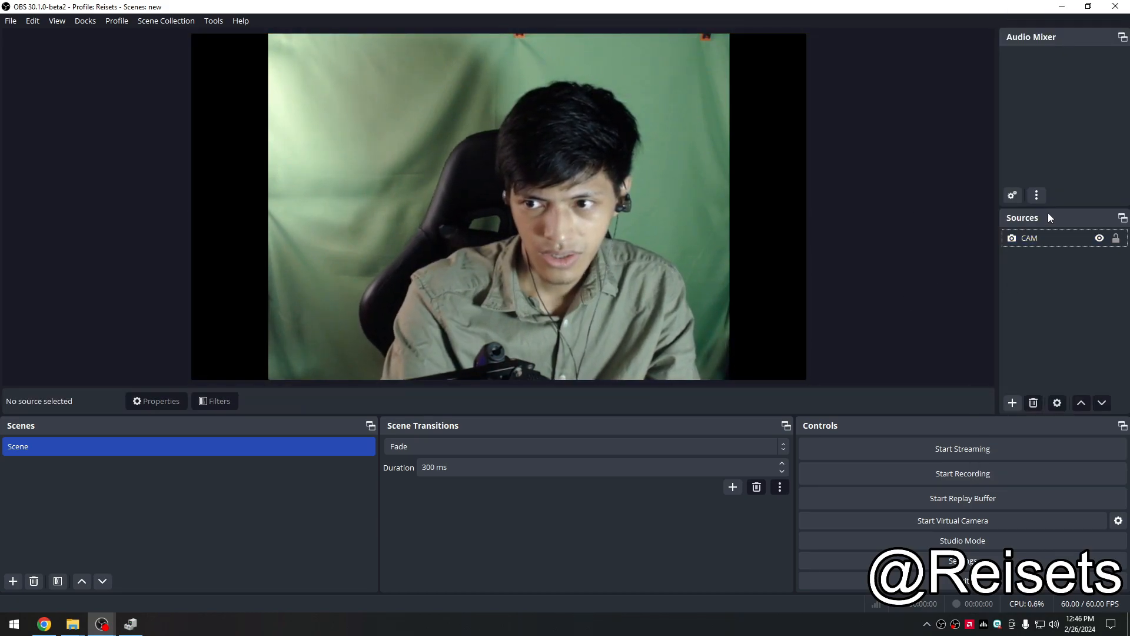
left_click(1042, 248)
right_click(1031, 243)
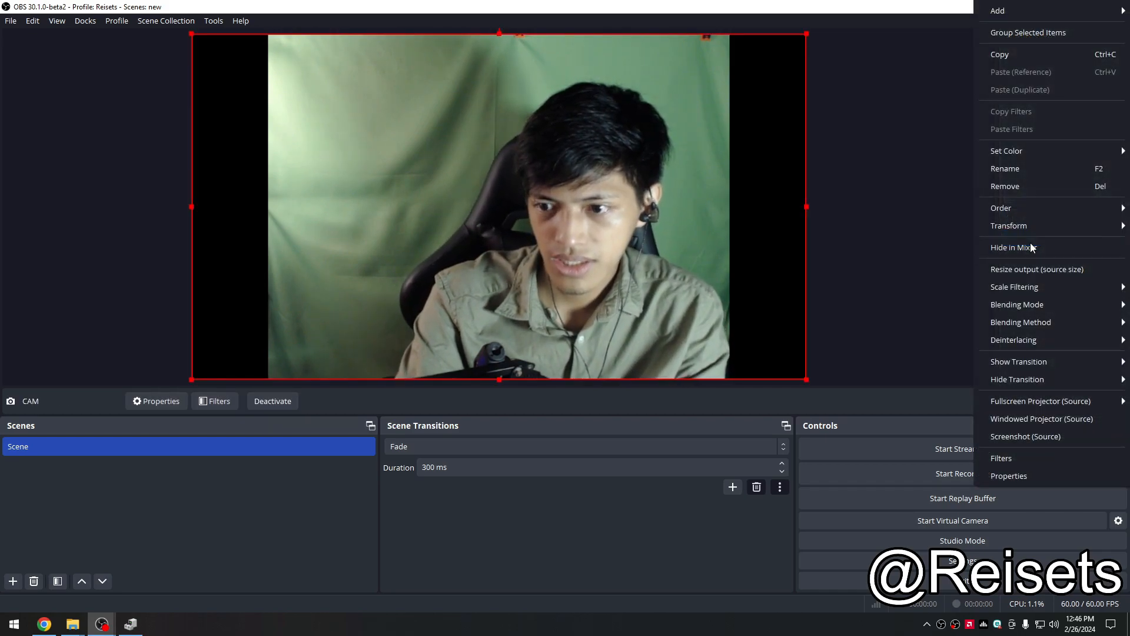
left_click(1073, 475)
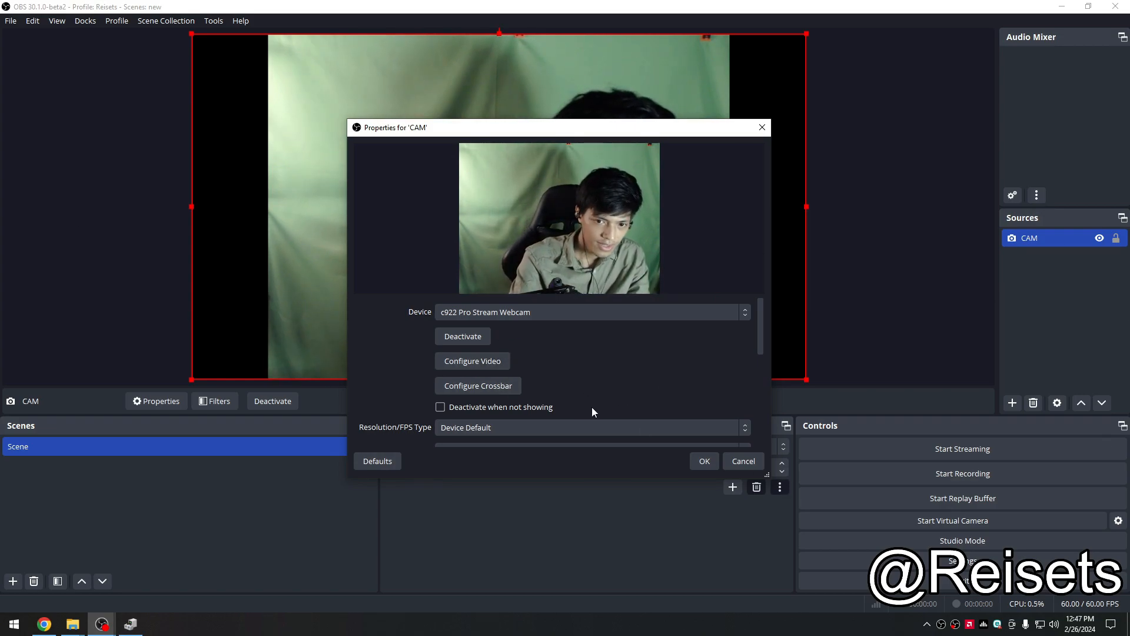
Step: Set the webcam's Resolution/FPS Type to Custom
scroll(692, 365, "down", 1)
scroll(427, 348, "up", 1)
scroll(420, 356, "down", 1)
scroll(420, 358, "down", 1)
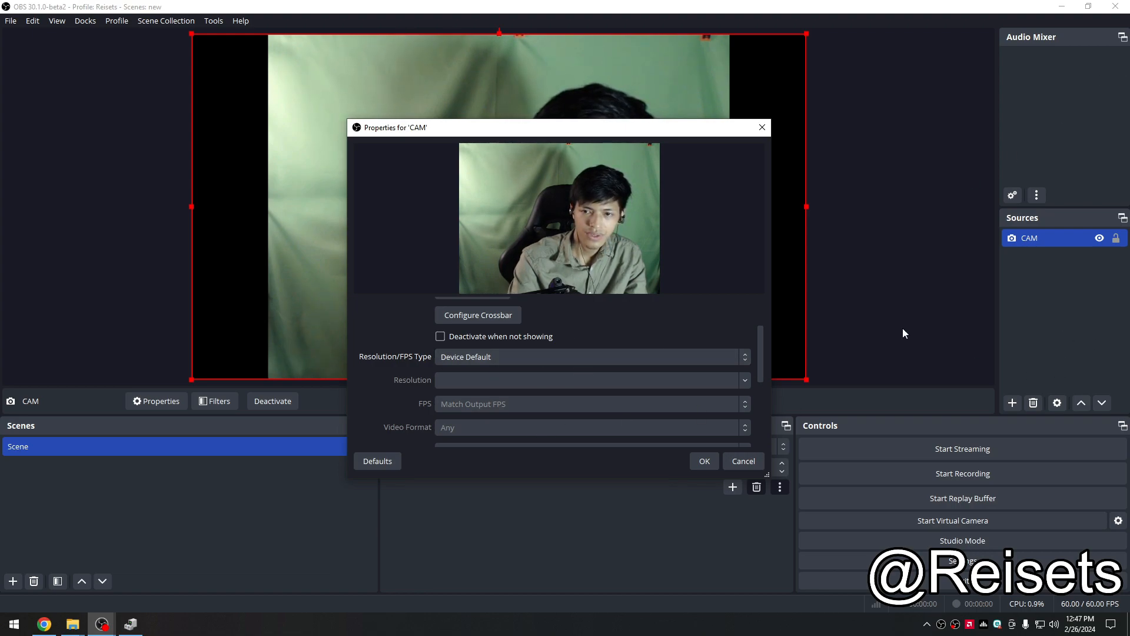
left_click(472, 362)
left_click(421, 362)
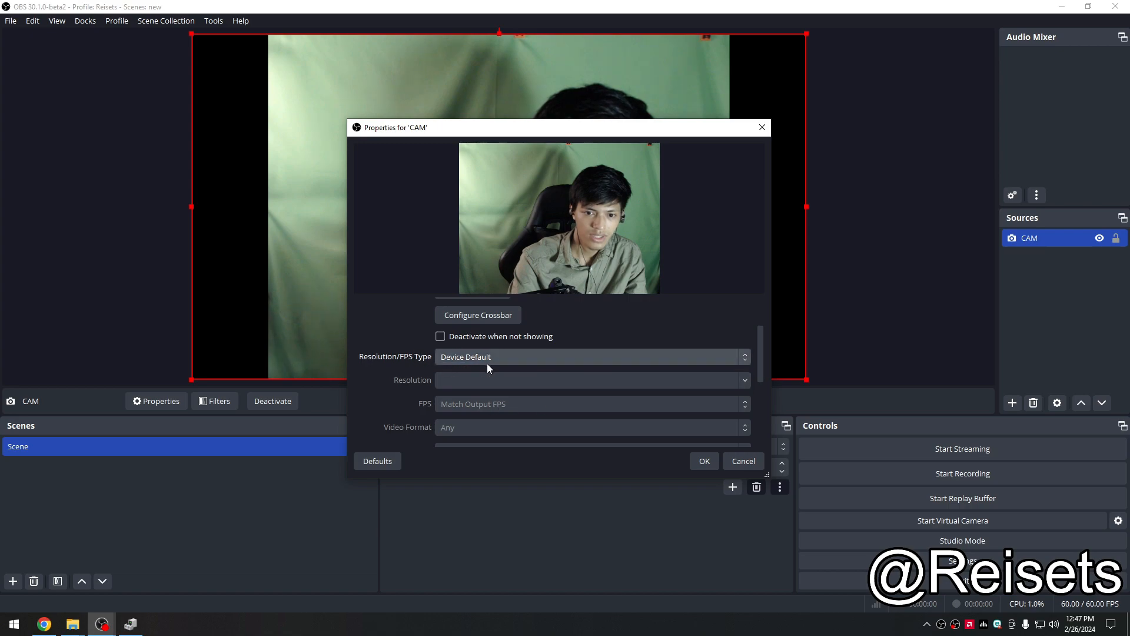
left_click(450, 363)
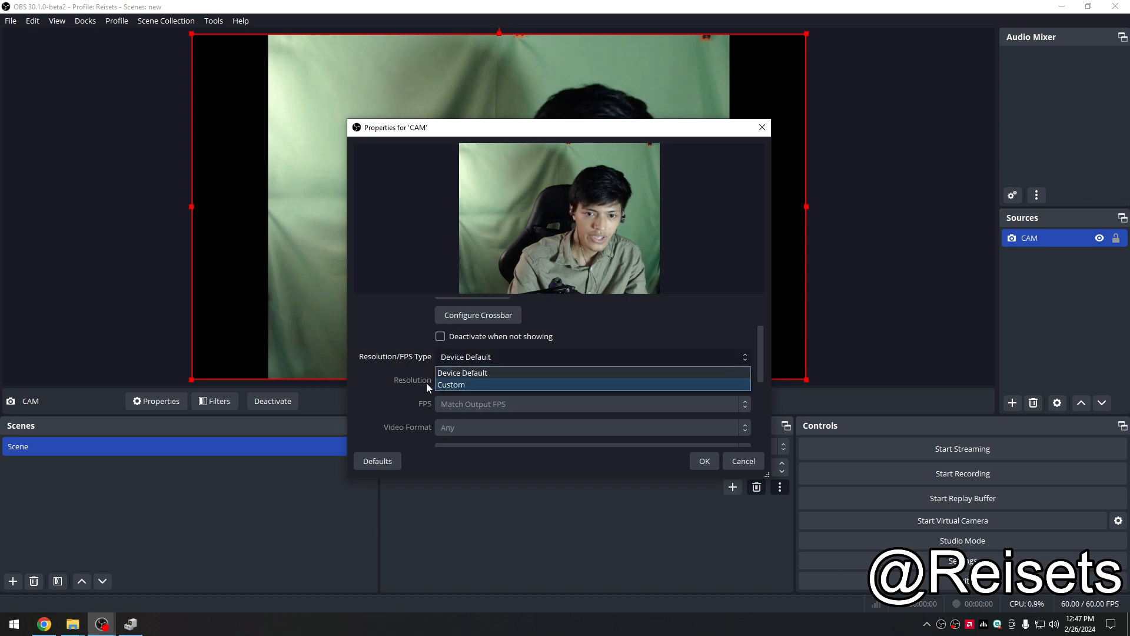
left_click(462, 386)
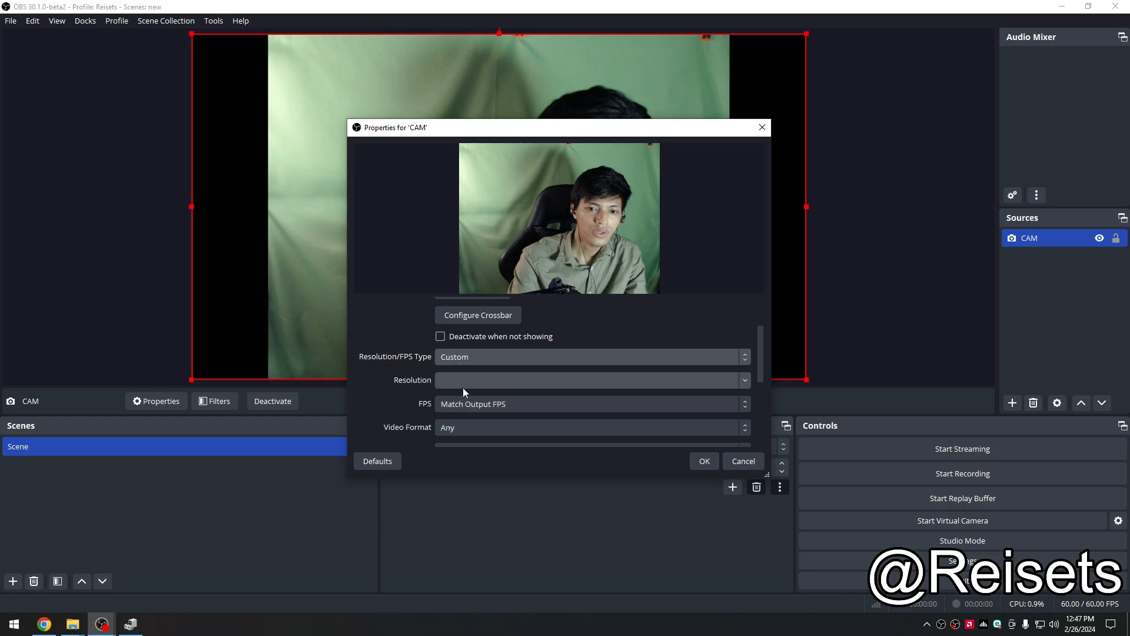
Step: Set the webcam's resolution to 1920x1080
left_click_drag(643, 126, 205, 161)
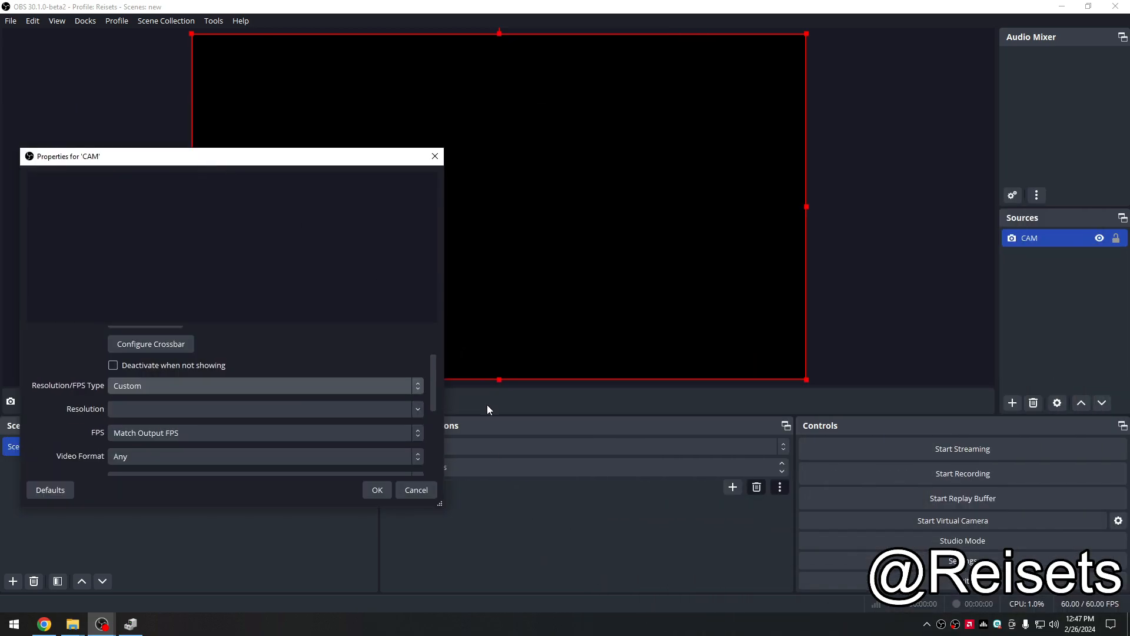
left_click(417, 409)
left_click(422, 411)
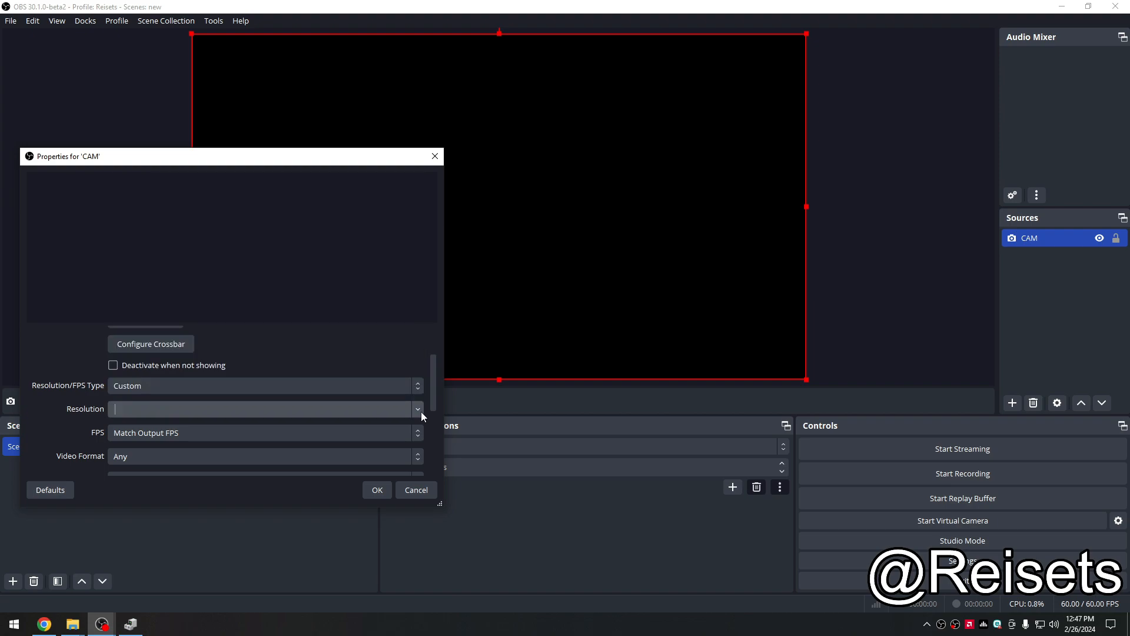
left_click(421, 411)
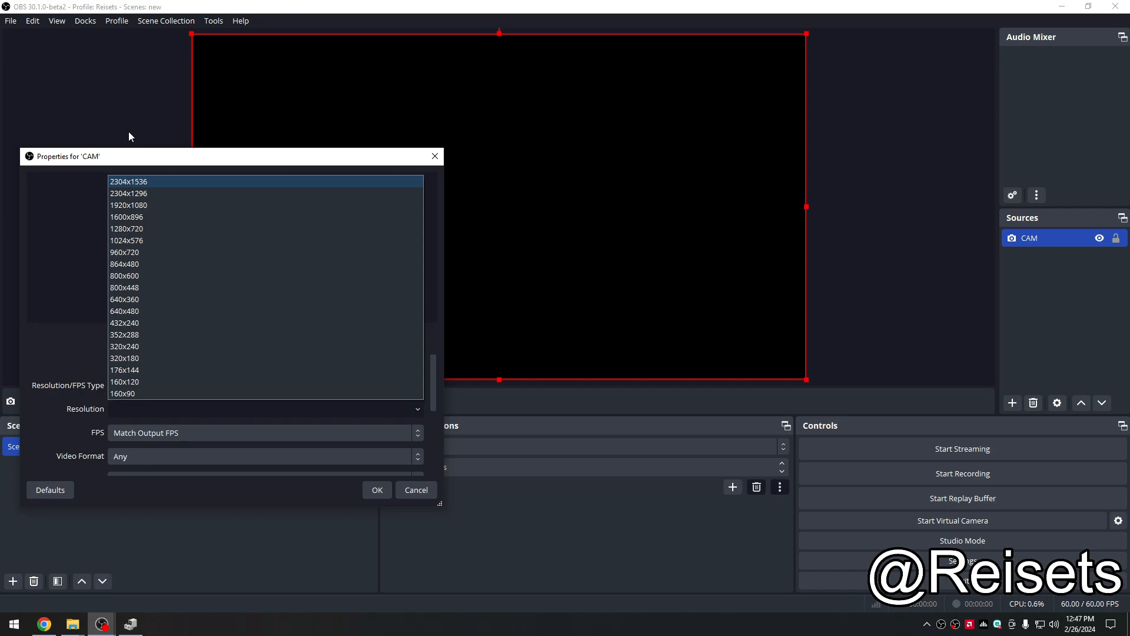
left_click(147, 204)
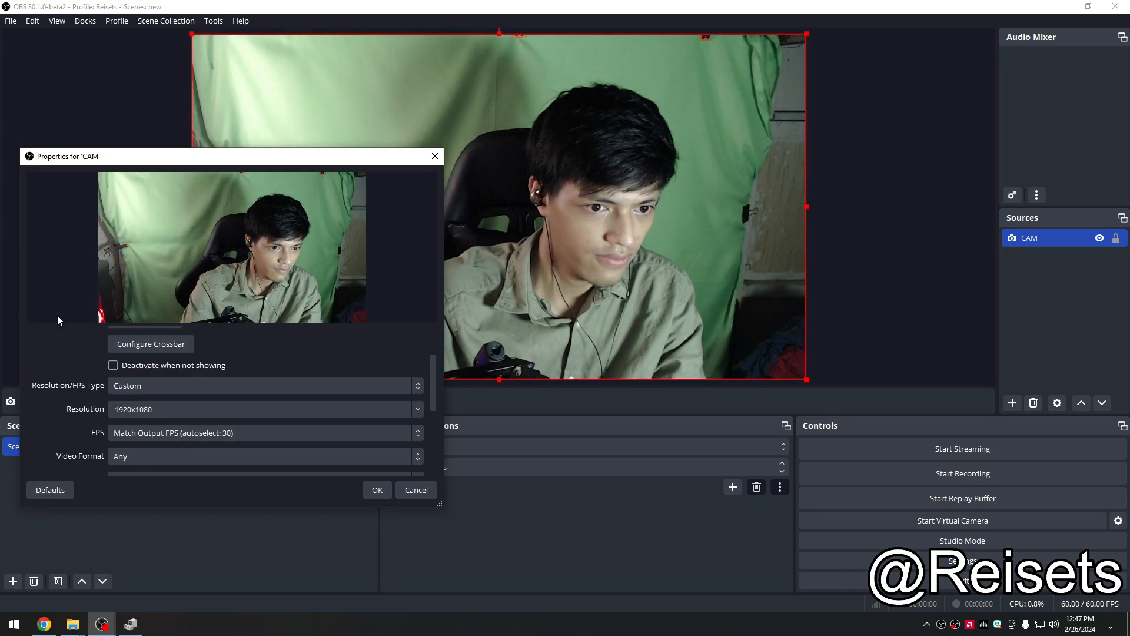
Step: Set the webcam's FPS to 30
left_click(152, 440)
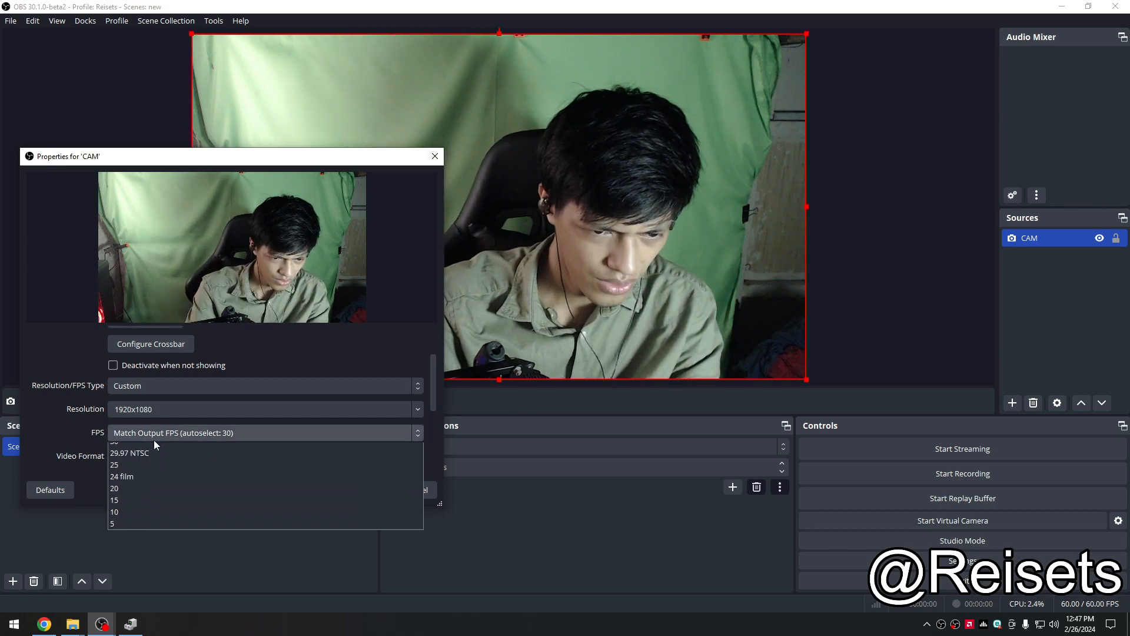
left_click(155, 447)
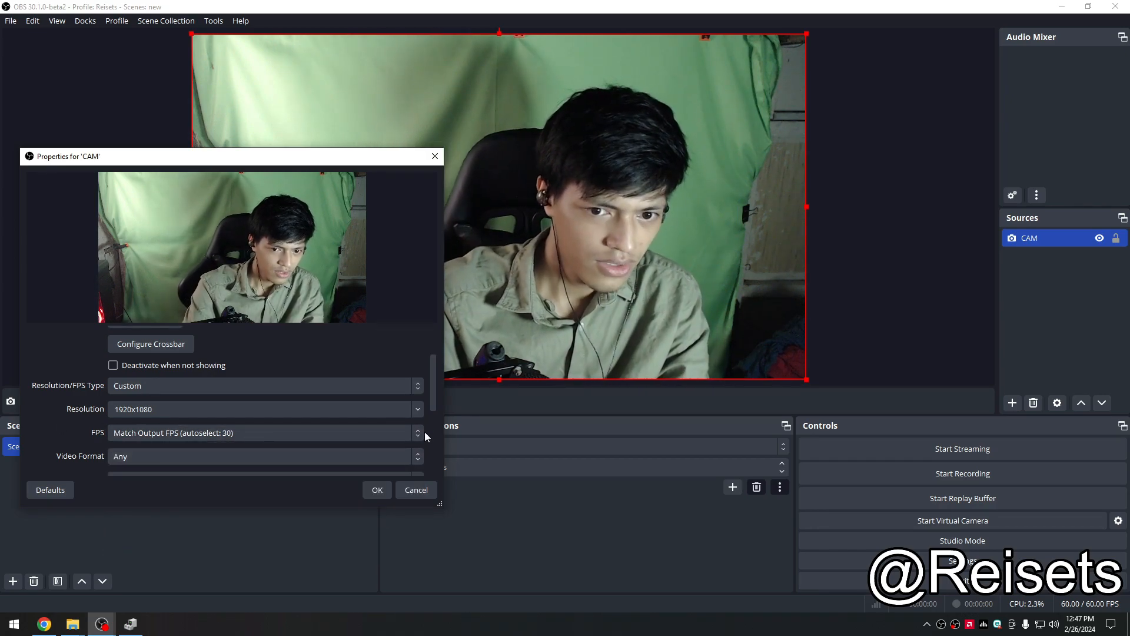
left_click(387, 434)
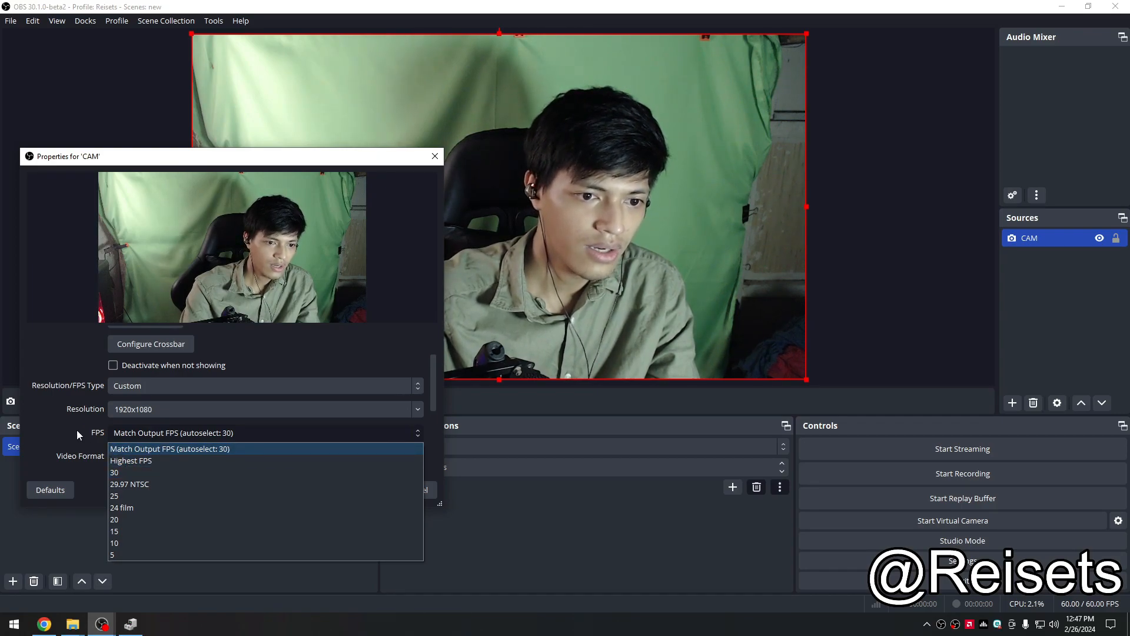
left_click(202, 459)
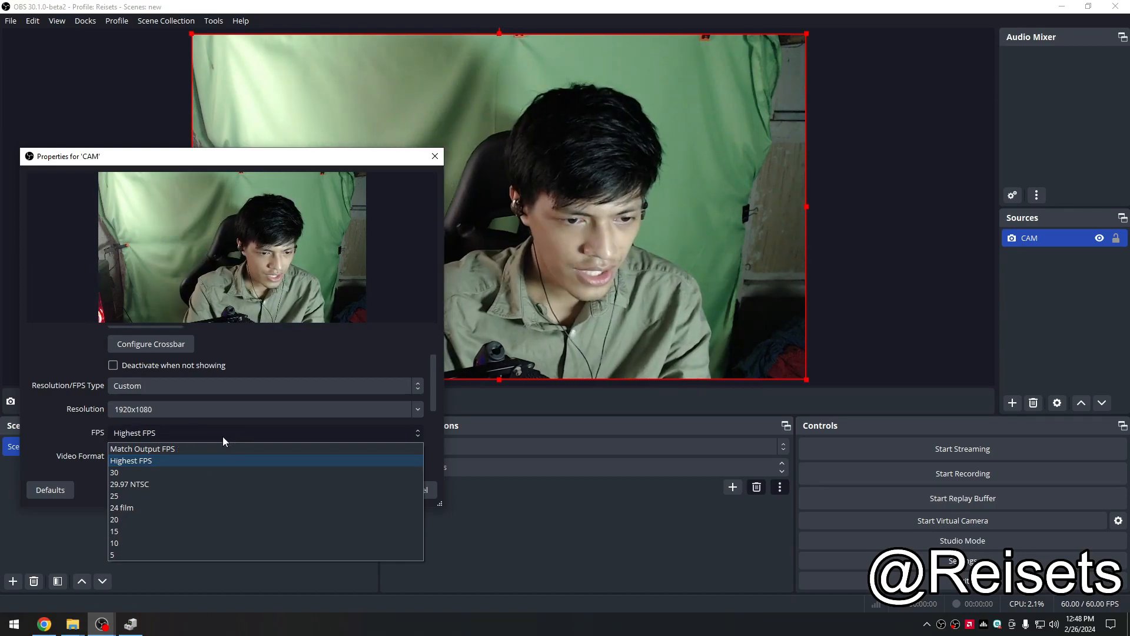
left_click(173, 472)
Step: Review the Video Format, Color Space and Color Range options of the webcam
scroll(56, 415, "down", 2)
left_click(148, 385)
left_click(161, 387)
left_click(161, 387)
left_click(162, 386)
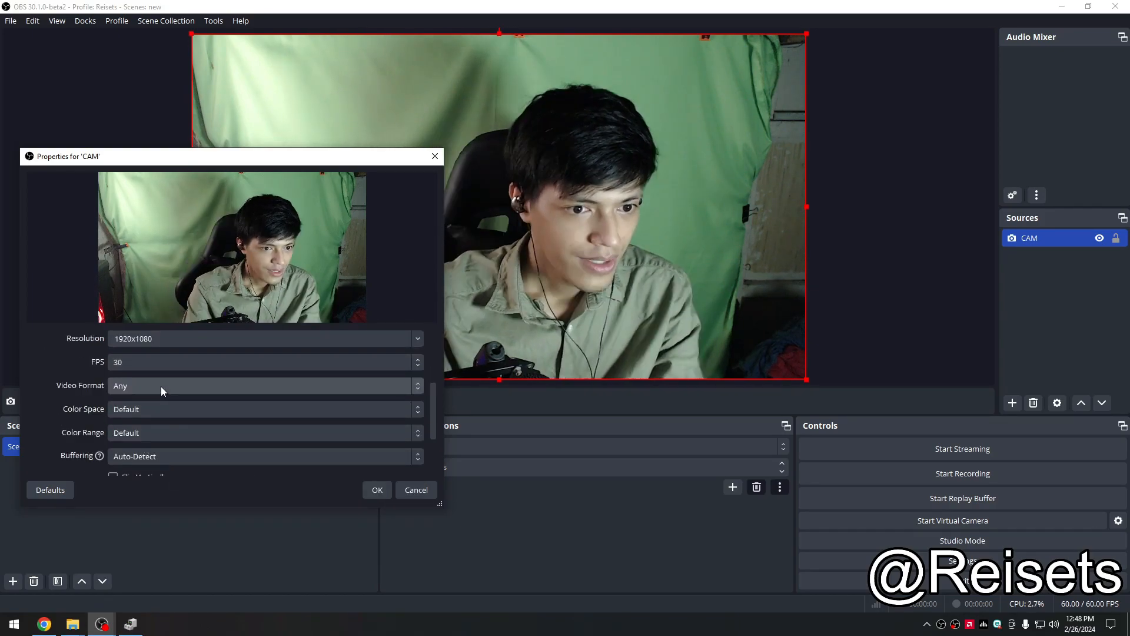
left_click(162, 417)
left_click(163, 418)
left_click(162, 415)
left_click(164, 423)
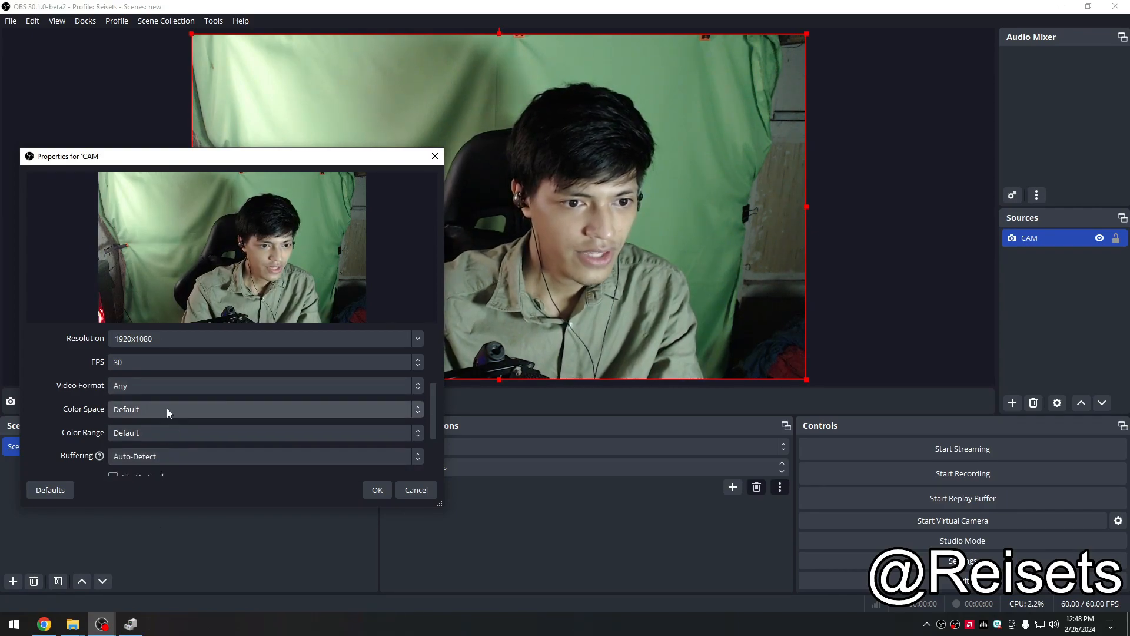
left_click(283, 392)
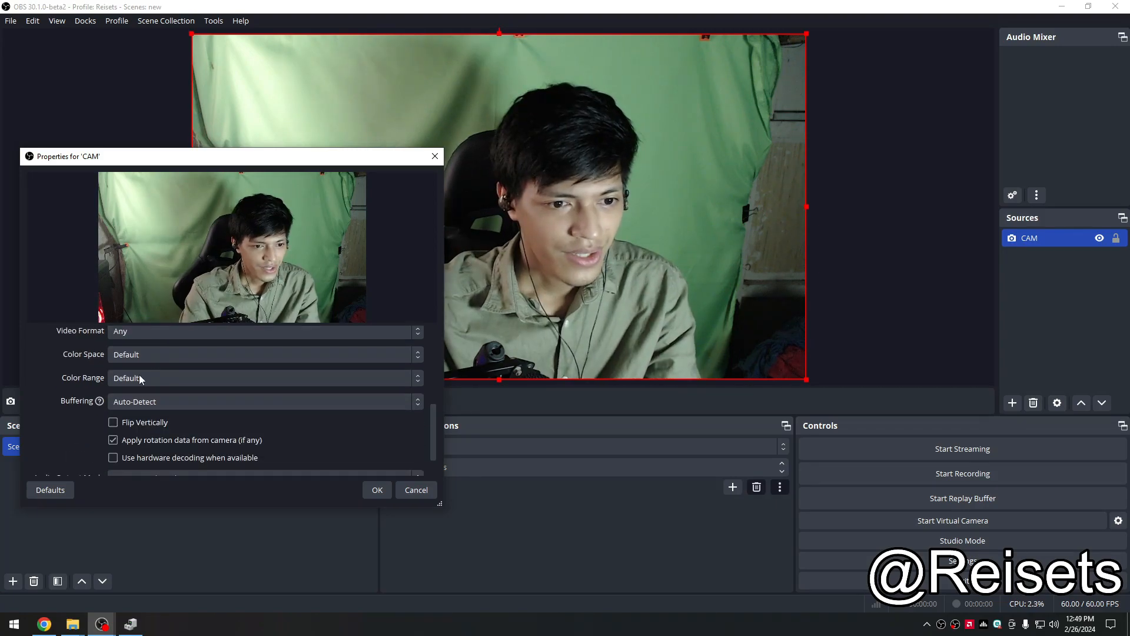
scroll(76, 430, "up", 3)
scroll(76, 427, "down", 2)
scroll(75, 428, "down", 1)
scroll(83, 415, "up", 6)
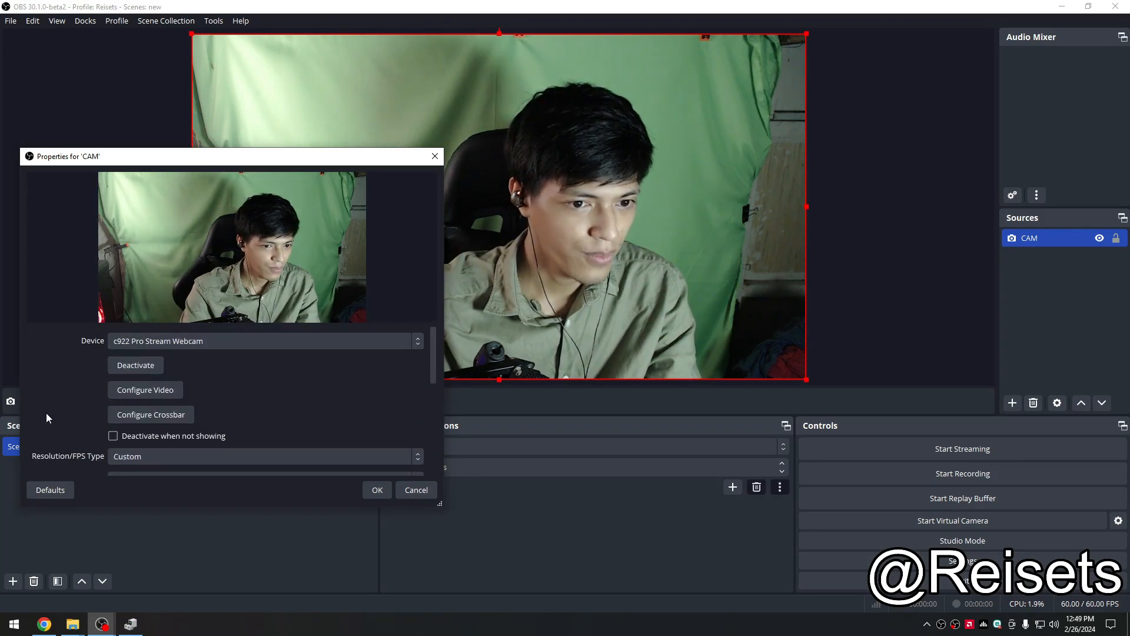
Step: Open the webcam's Configure Video dialog and confirm the CAM properties with OK
left_click(132, 394)
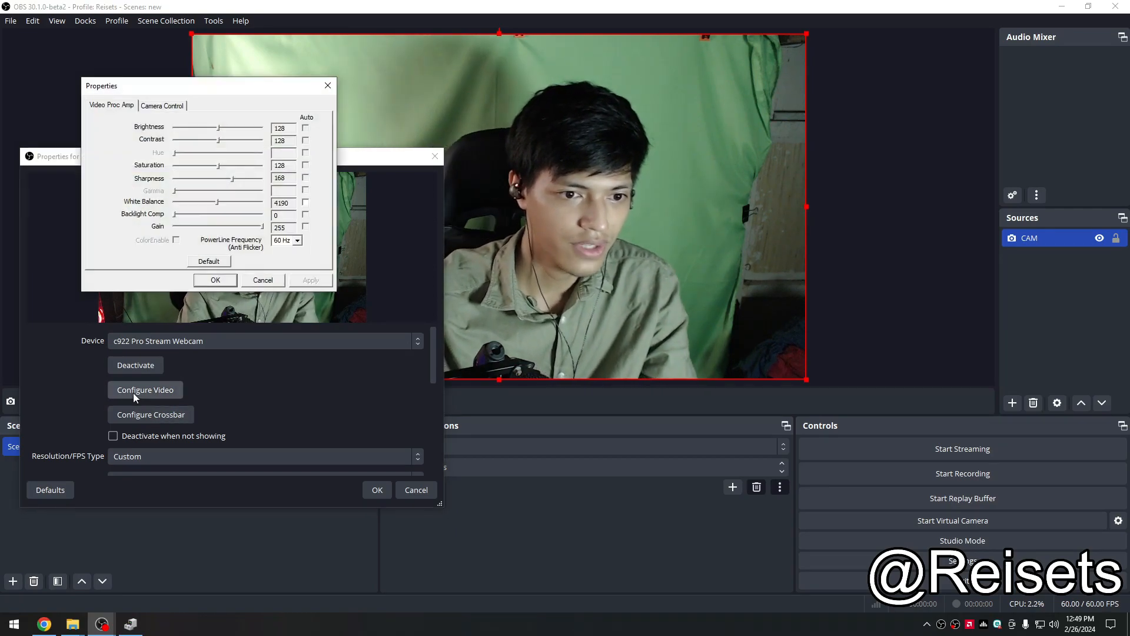
left_click_drag(128, 85, 614, 199)
left_click(380, 495)
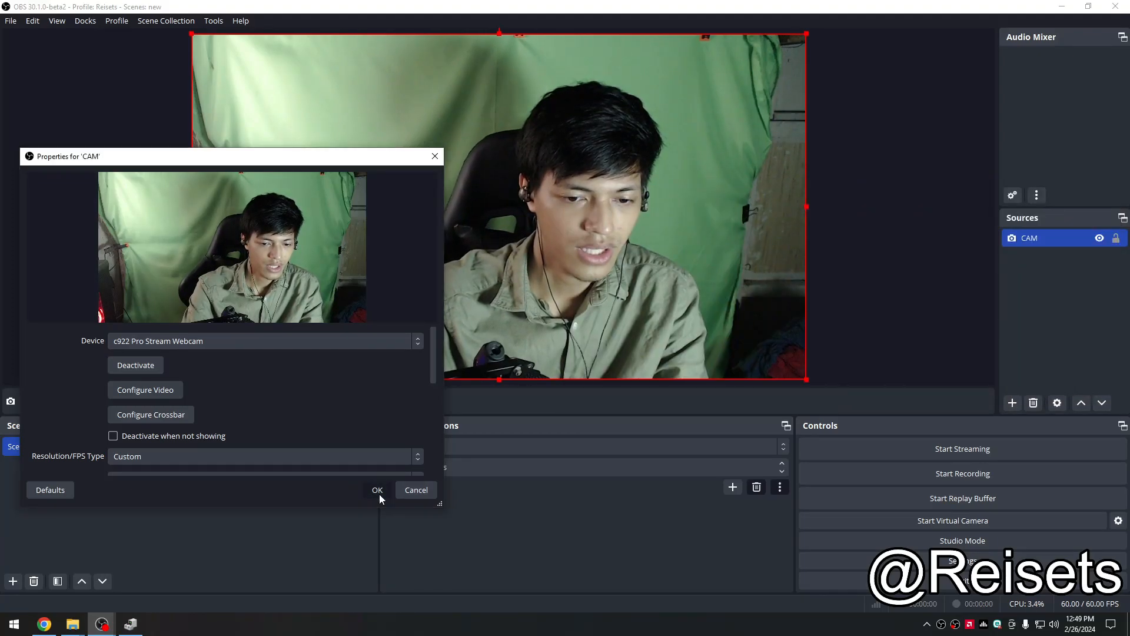
left_click(377, 491)
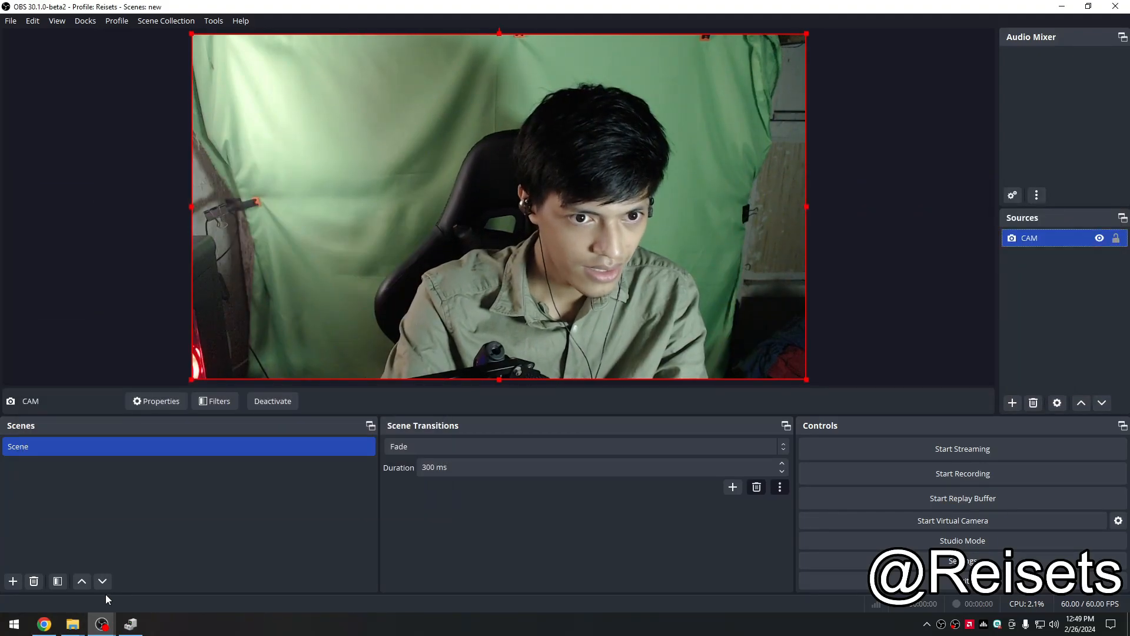
Step: Set PowerLine Frequency to 60 Hz and restore the Video Proc Amp defaults
mouse_move(102, 623)
left_click(296, 568)
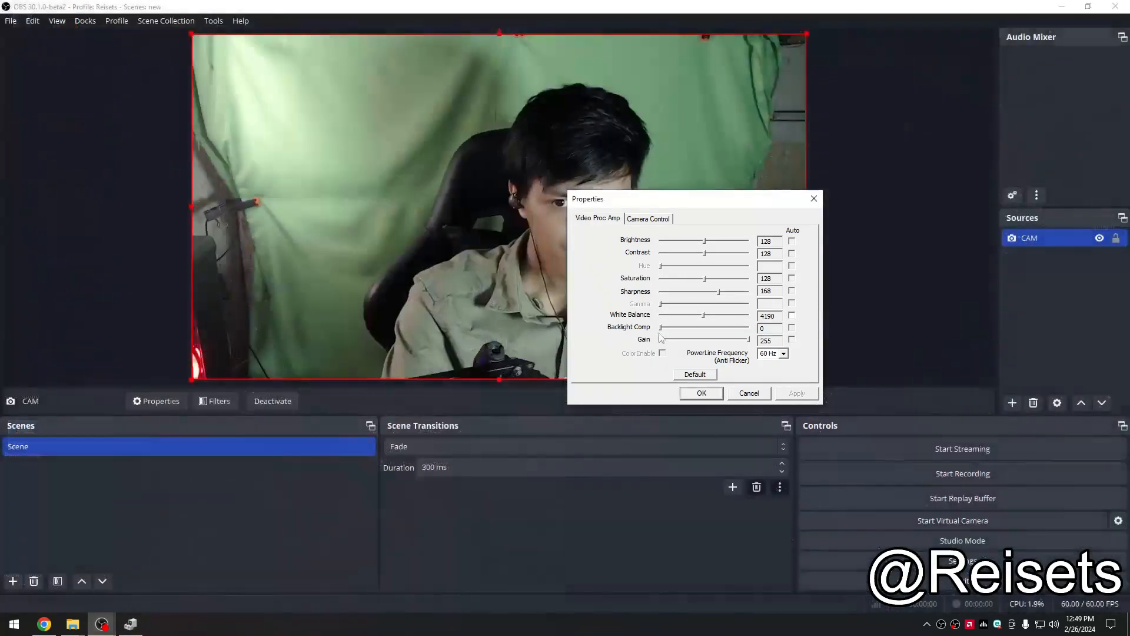
left_click_drag(713, 200, 432, 147)
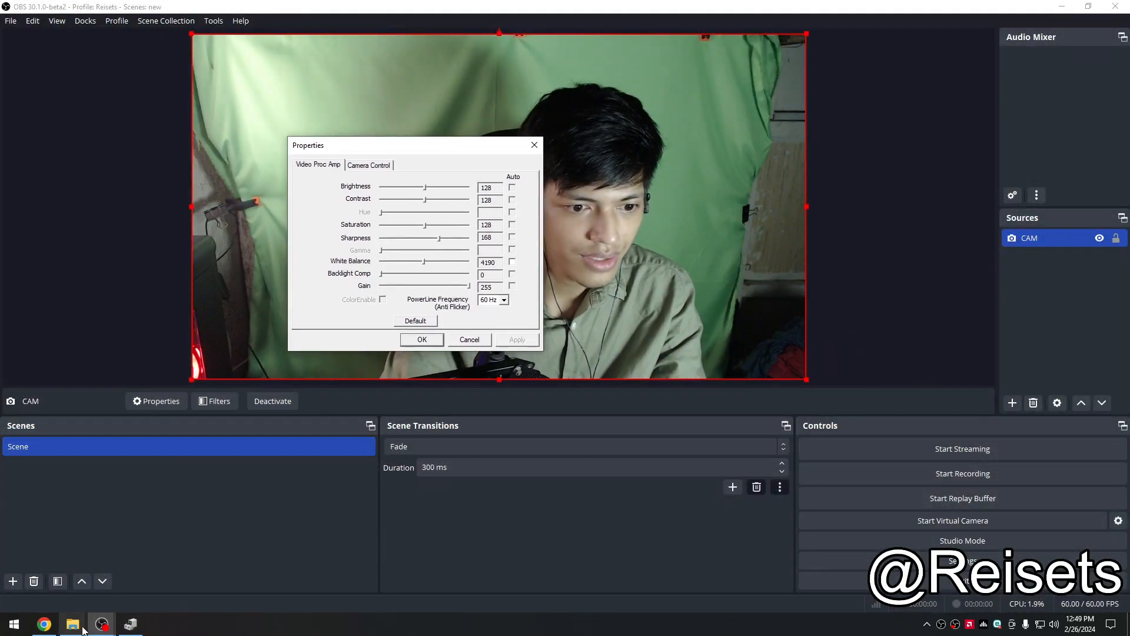
left_click_drag(330, 145, 83, 139)
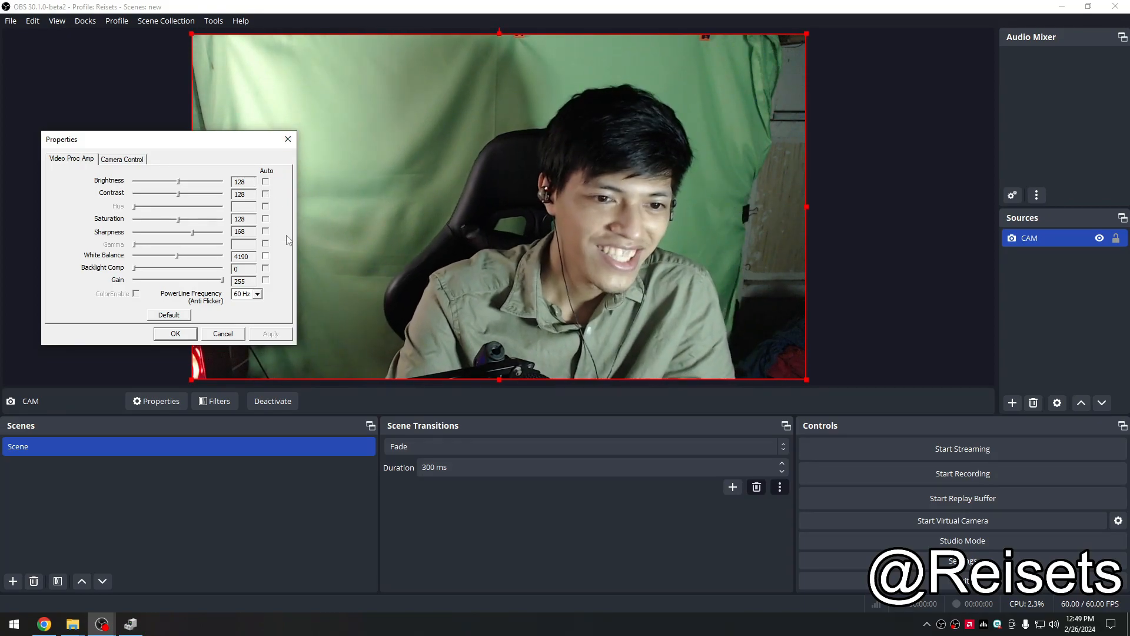
left_click(258, 294)
left_click(251, 312)
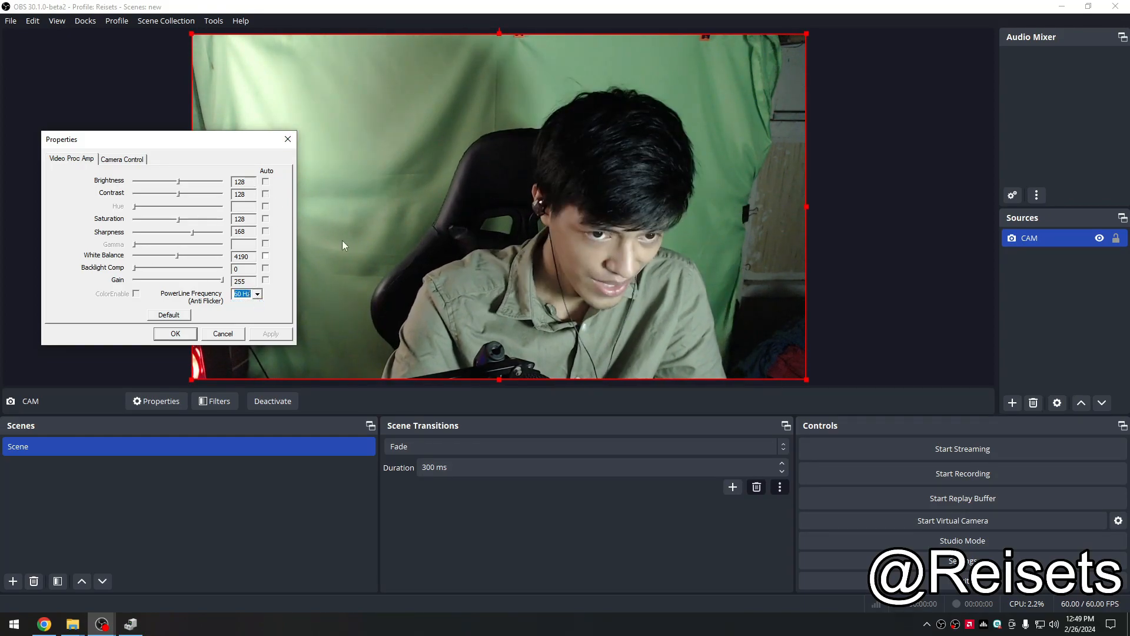
left_click(186, 318)
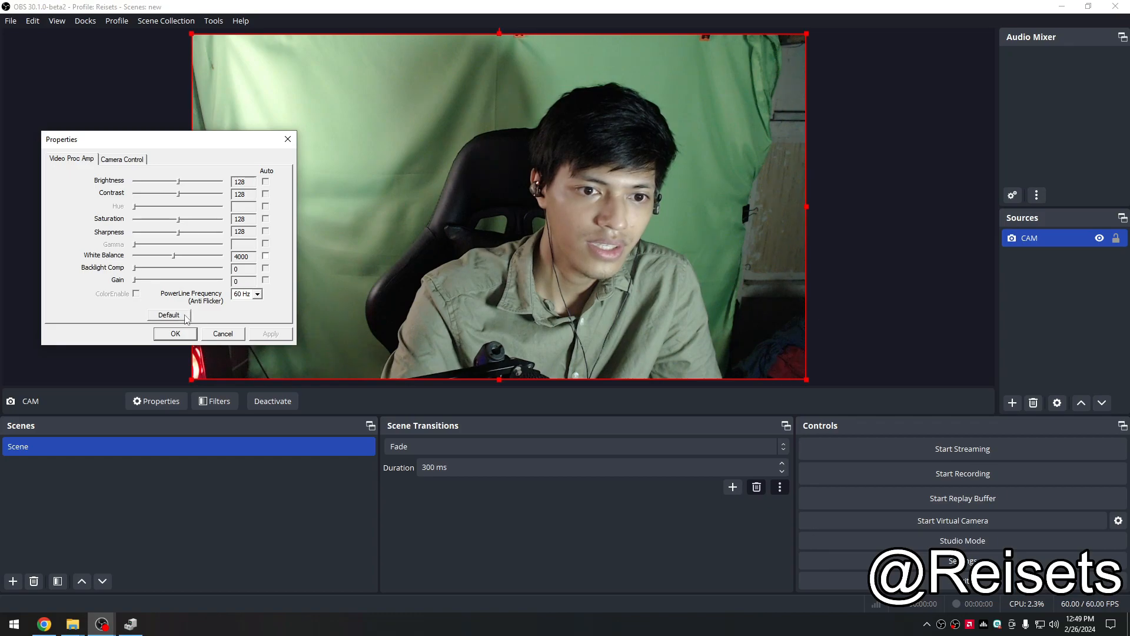
Step: Try raising the webcam's brightness and contrast, then restore the default values
left_click(122, 159)
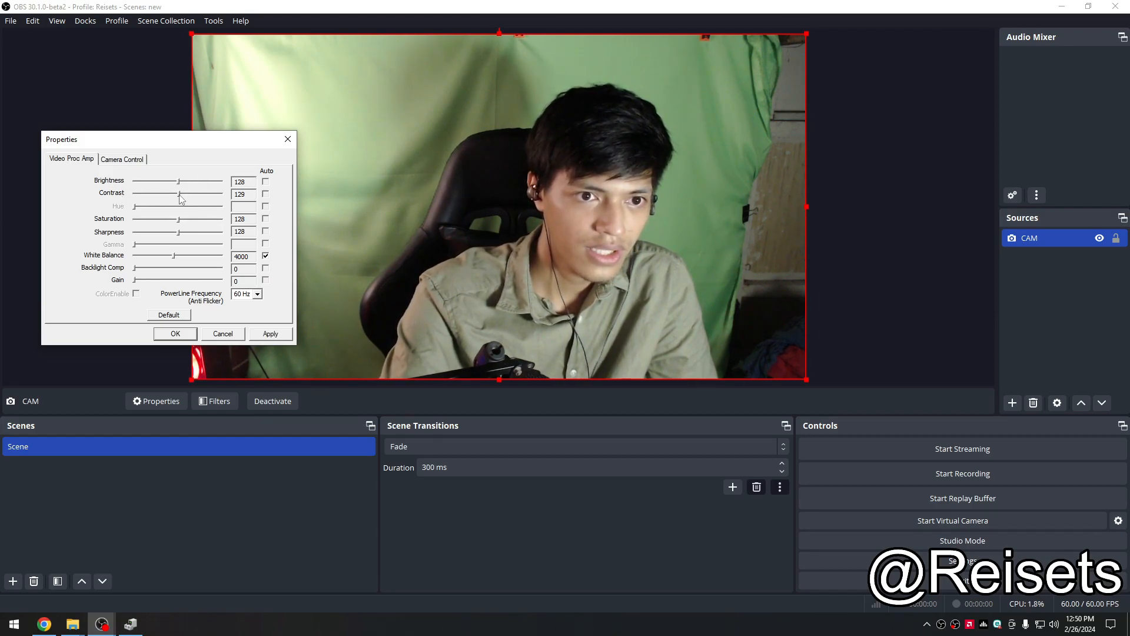
left_click_drag(183, 196, 180, 211)
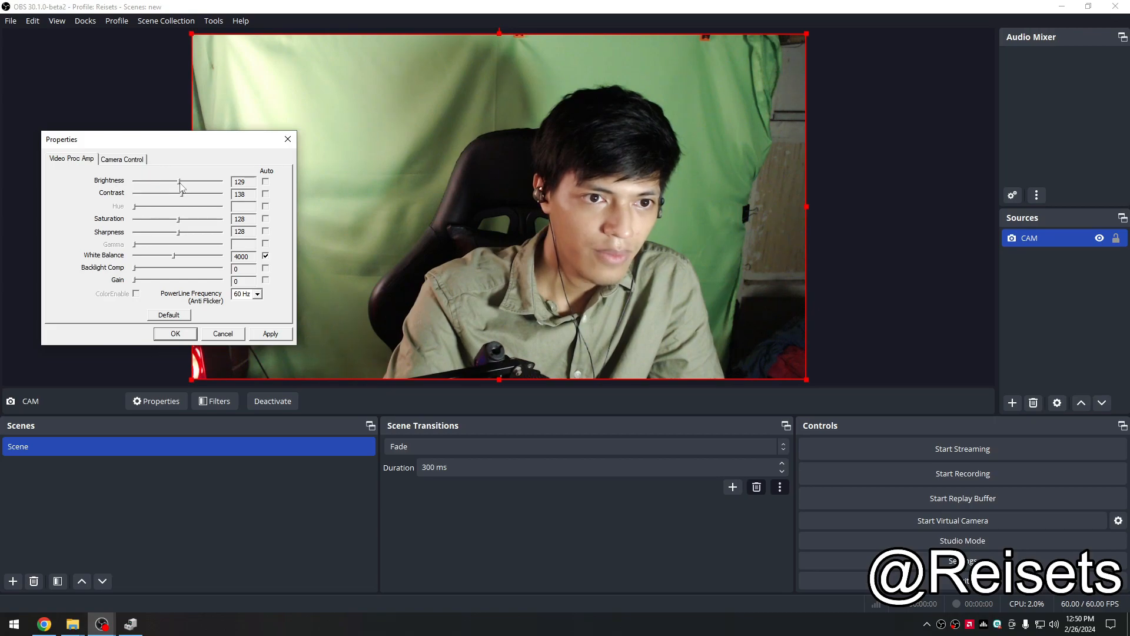
left_click_drag(180, 184, 183, 185)
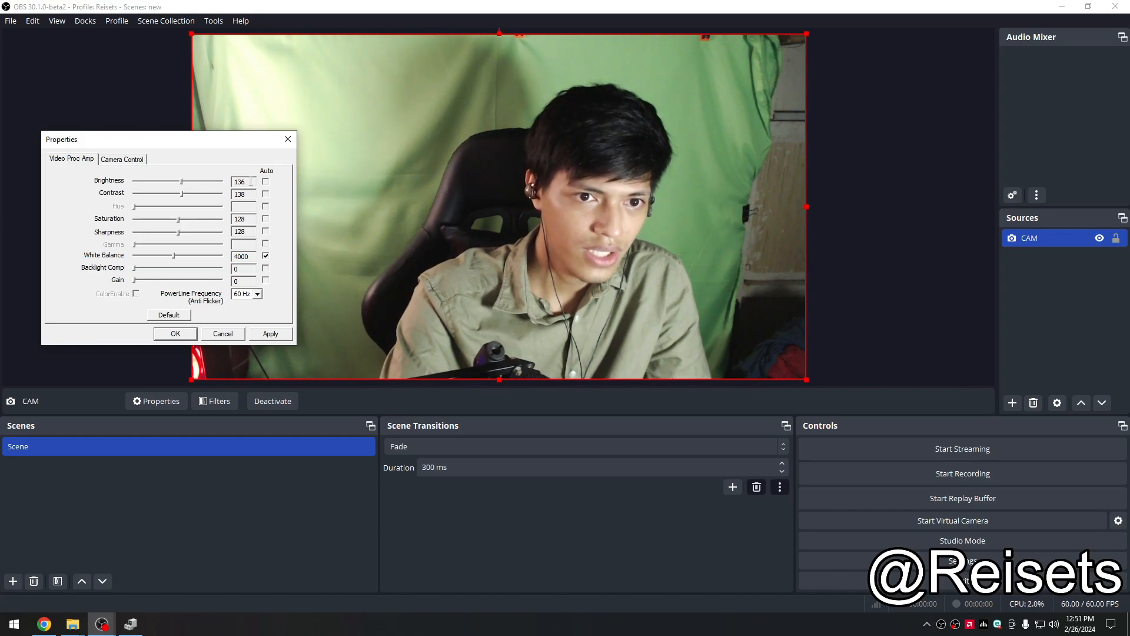
left_click_drag(251, 182, 219, 184)
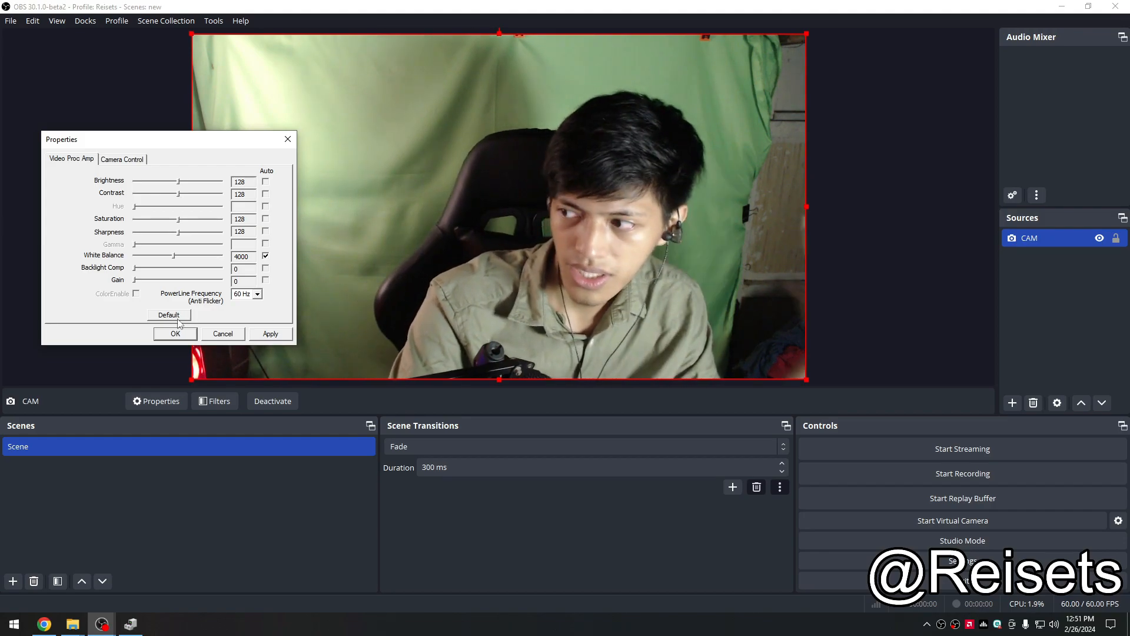
Step: Try raising the webcam's saturation, then set it back to 128
left_click(271, 333)
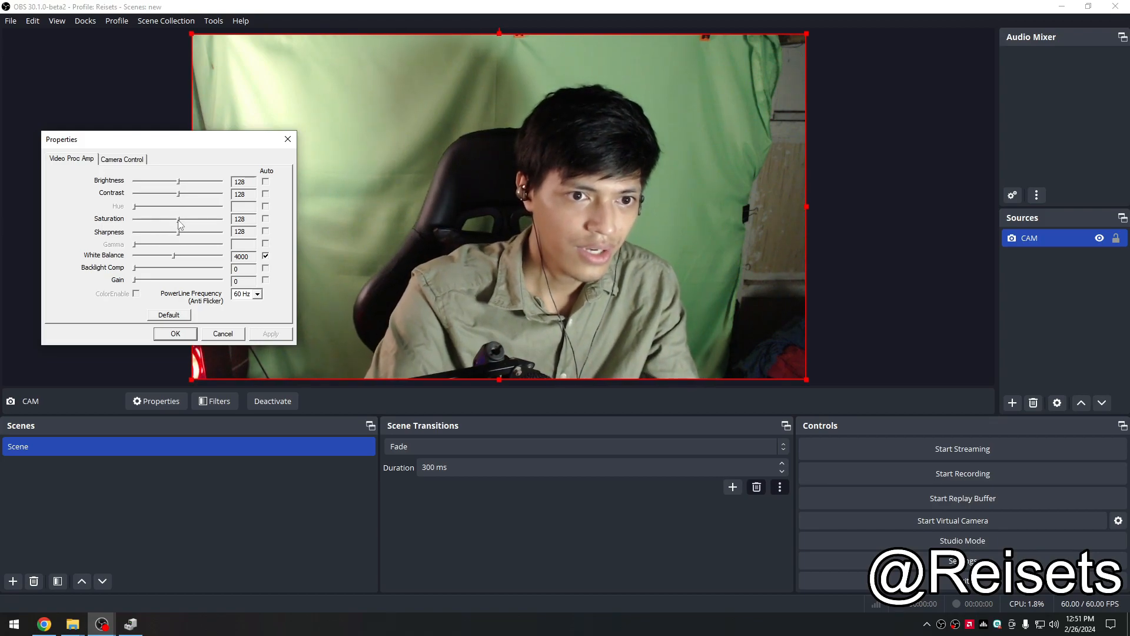
left_click_drag(178, 219, 170, 286)
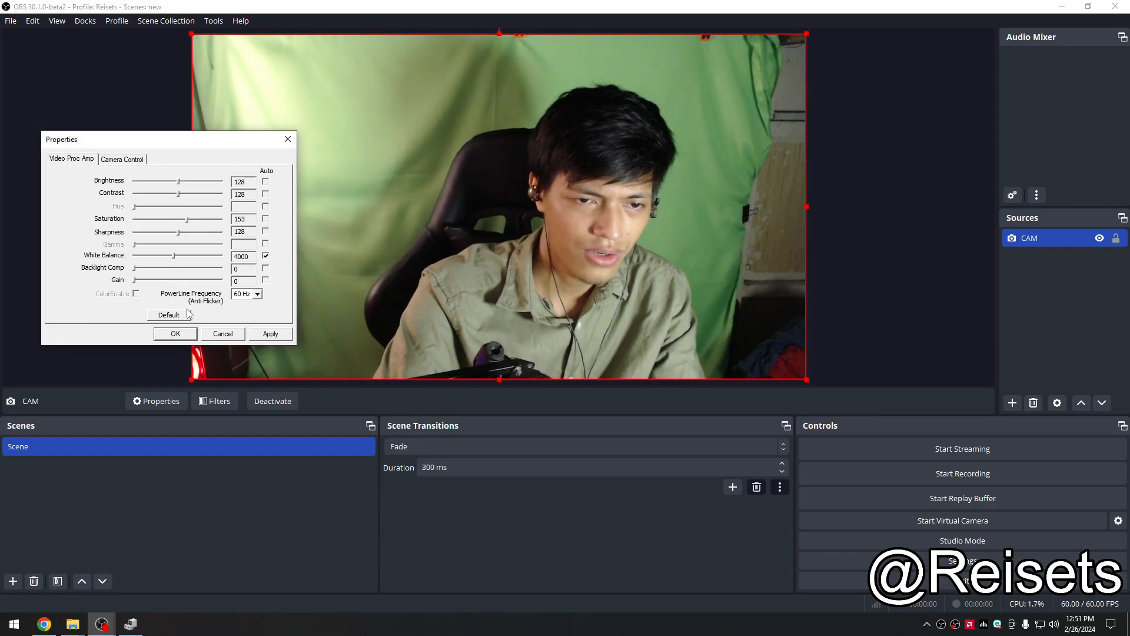
mouse_move(184, 312)
left_mouse_down()
mouse_move(161, 294)
mouse_move(180, 306)
left_mouse_up()
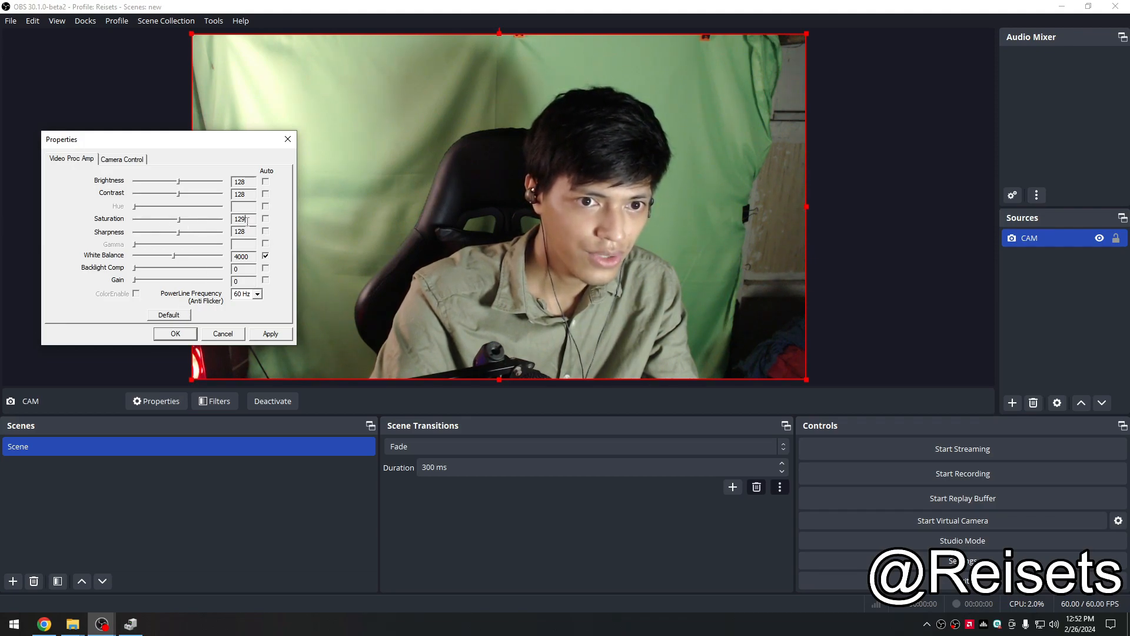
key("BackSpace")
type("8")
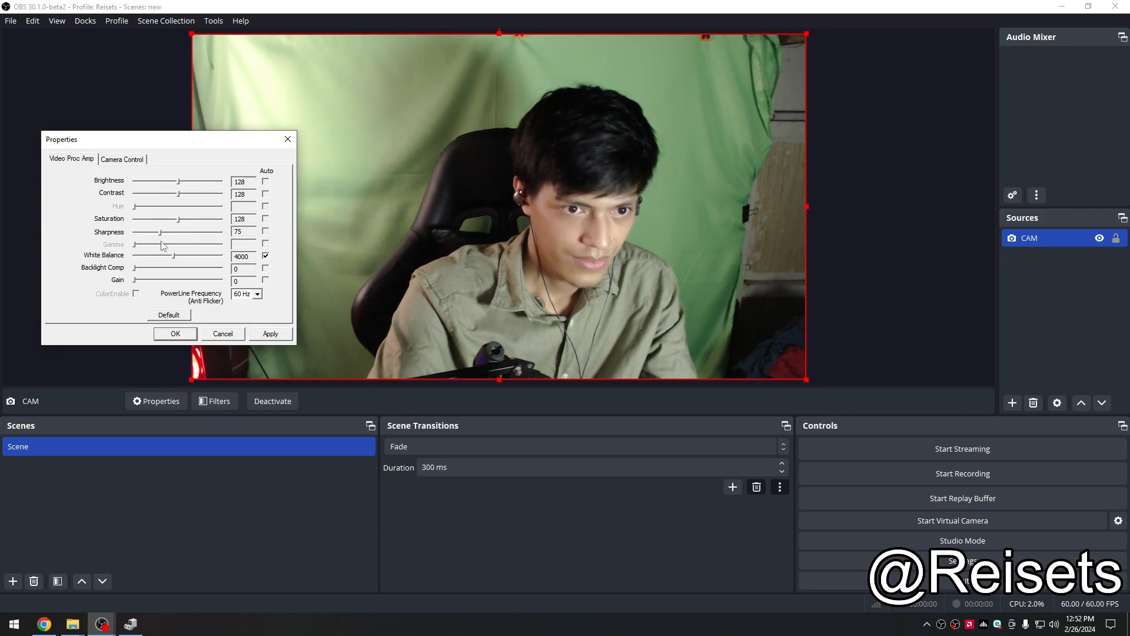
Step: Set the webcam's sharpness to 150 and apply it
left_click_drag(152, 237, 171, 244)
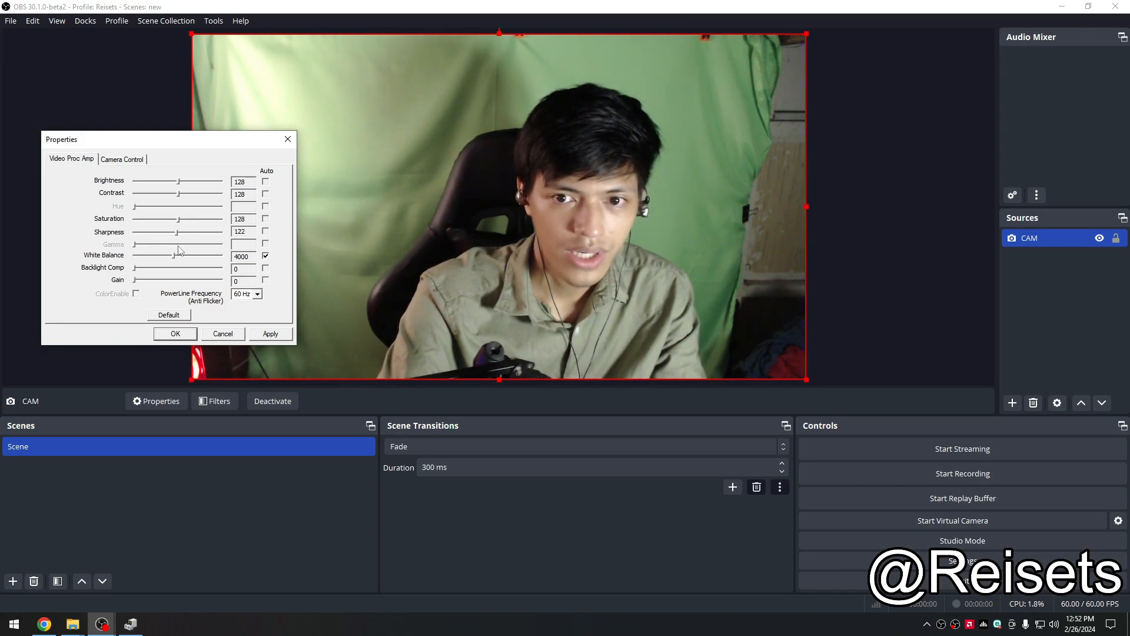
left_click_drag(178, 247, 172, 253)
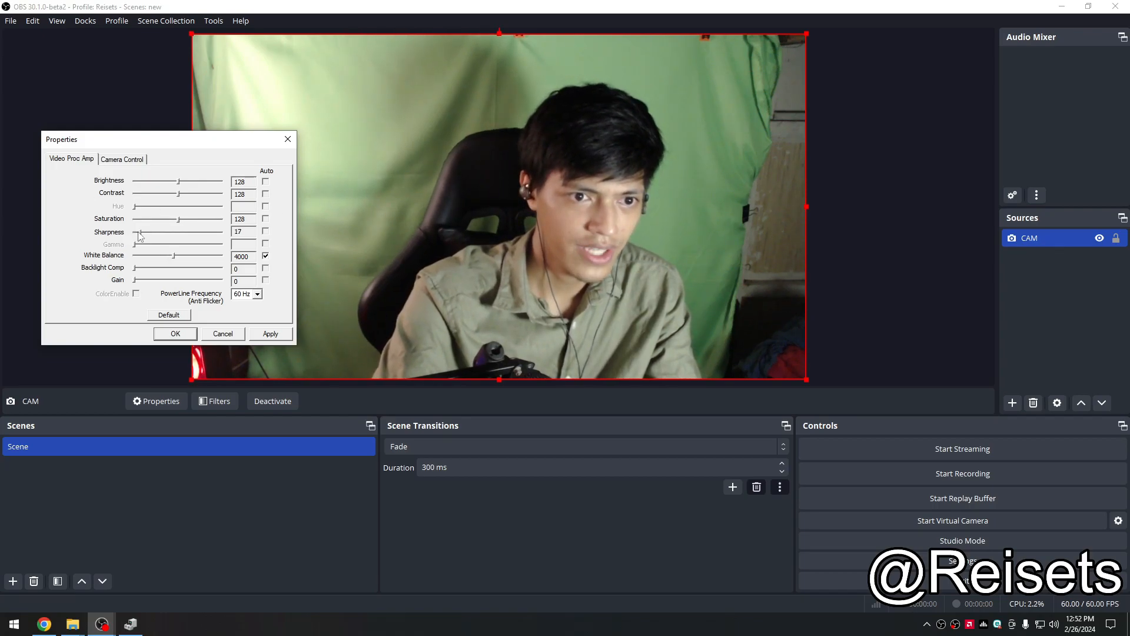
left_click_drag(163, 251, 187, 245)
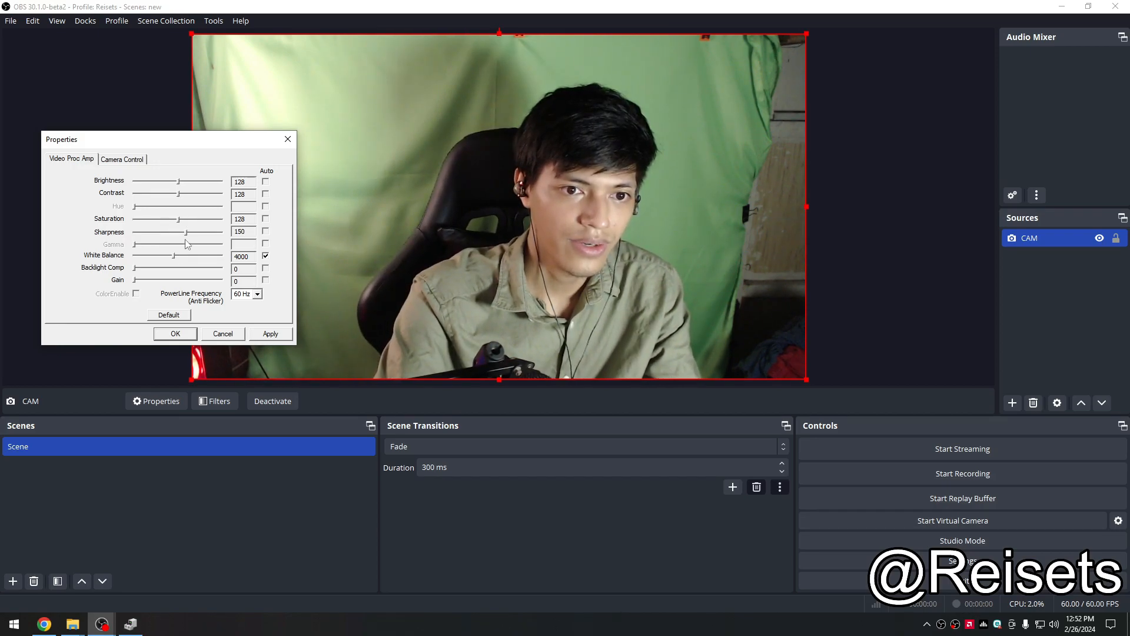
left_click(270, 334)
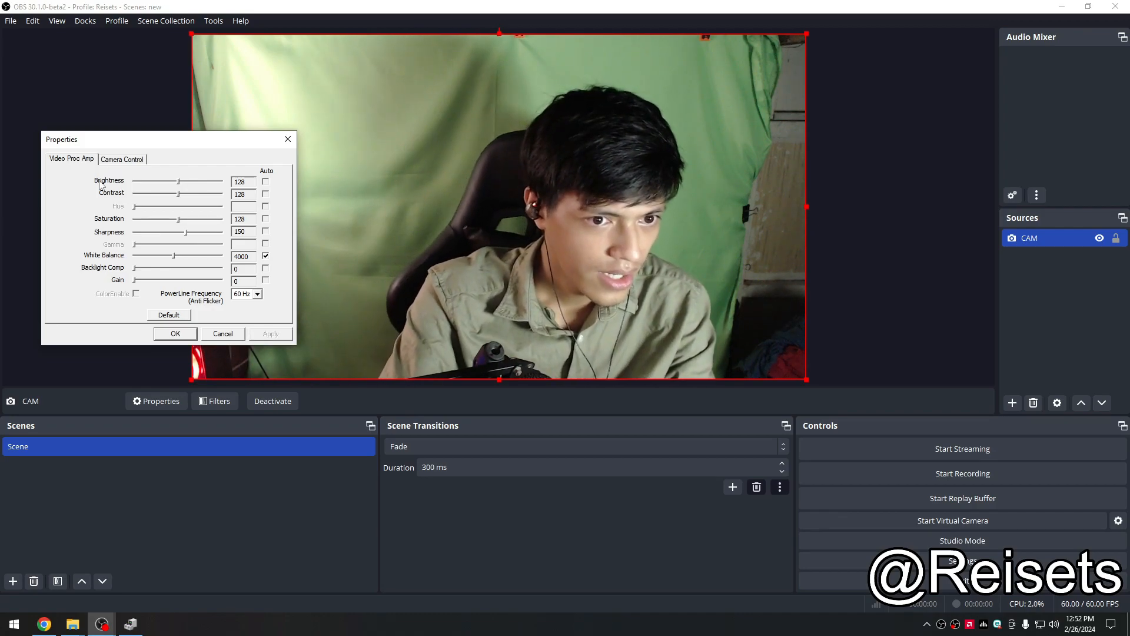
Step: Turn off automatic white balance, set the white balance to 4310 and apply it
left_click(266, 257)
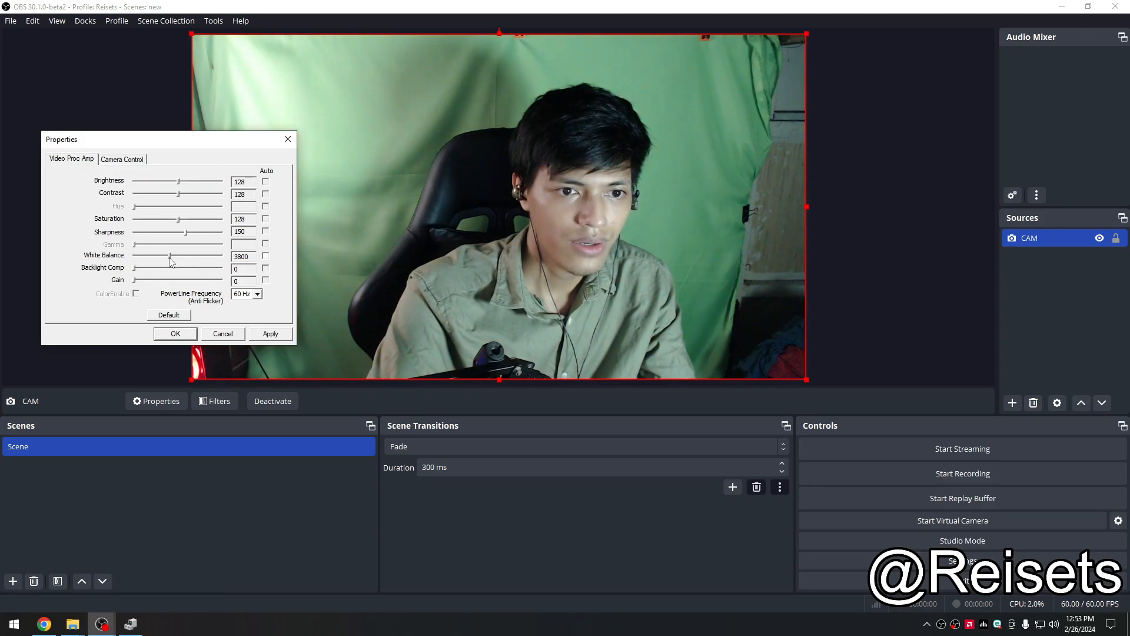
left_click_drag(163, 265, 174, 272)
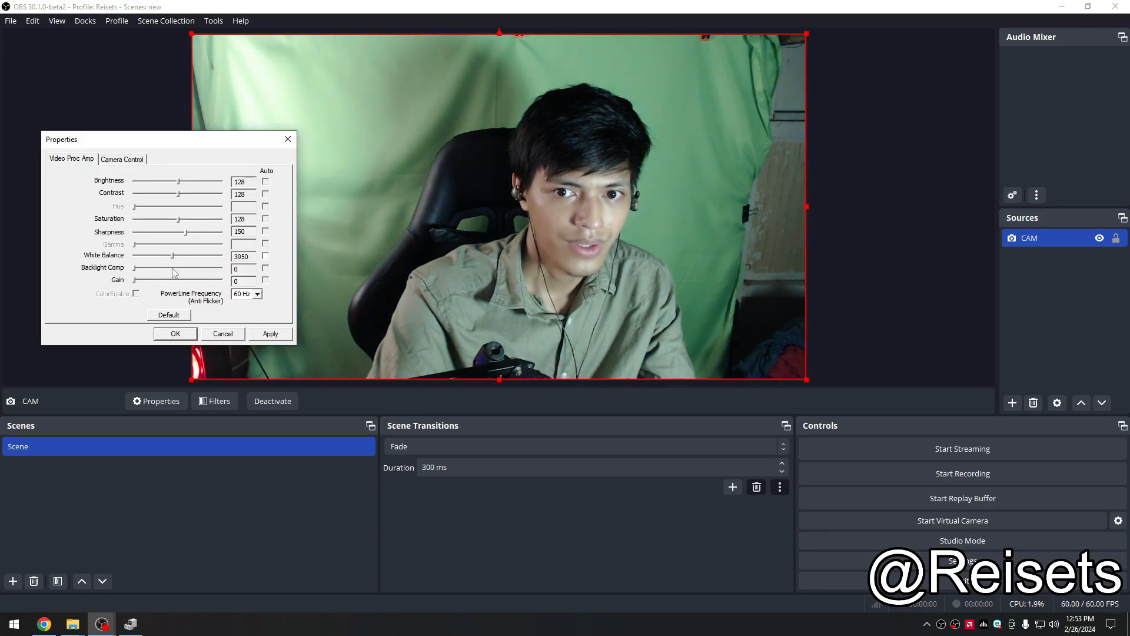
left_click_drag(182, 274, 182, 280)
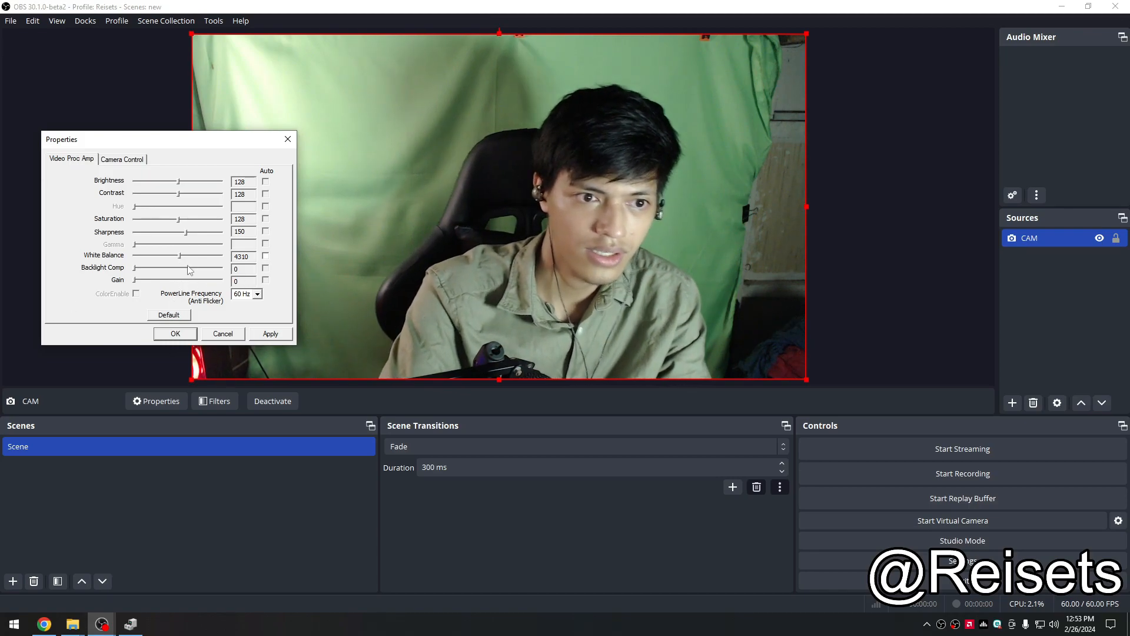
left_click(271, 334)
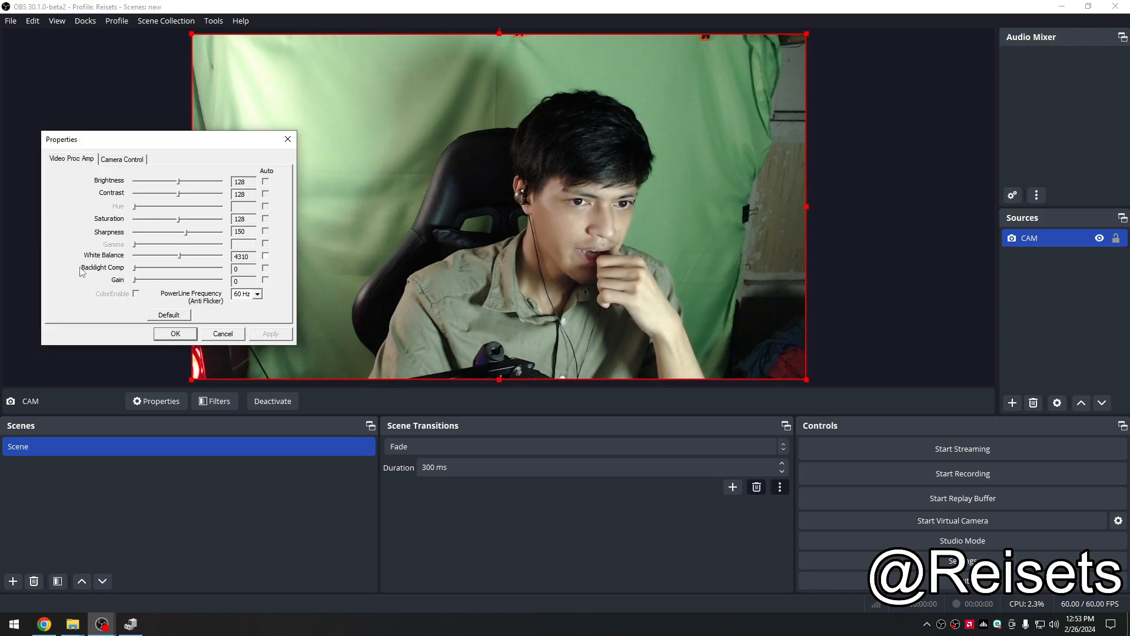
Step: Switch to the camera control settings and turn off automatic focus and exposure
left_click(118, 161)
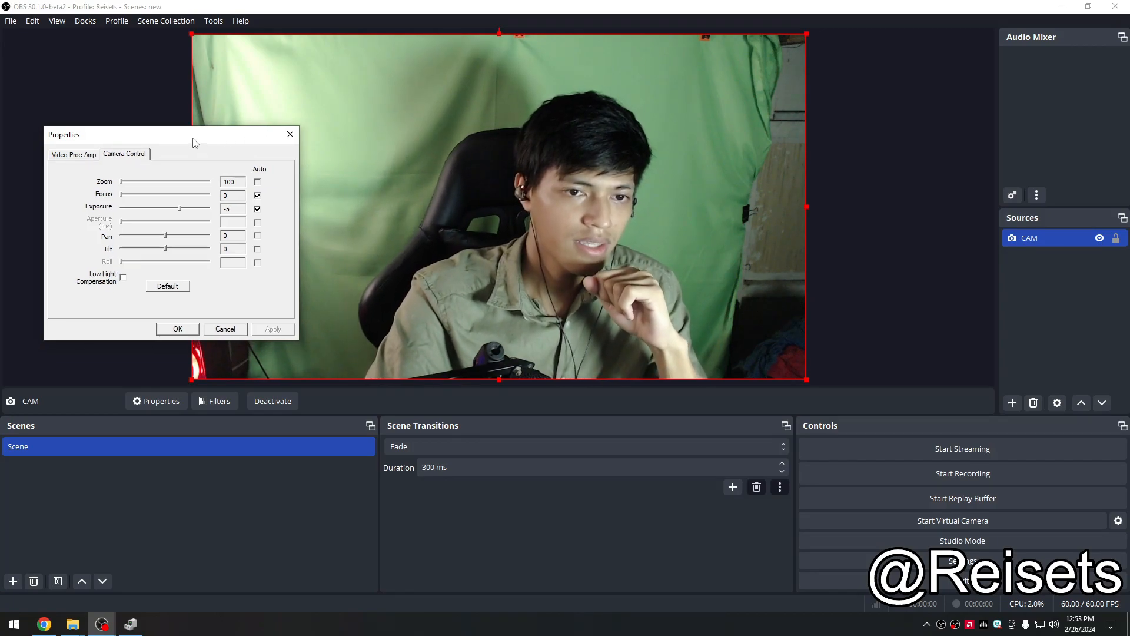
left_click_drag(192, 147, 179, 145)
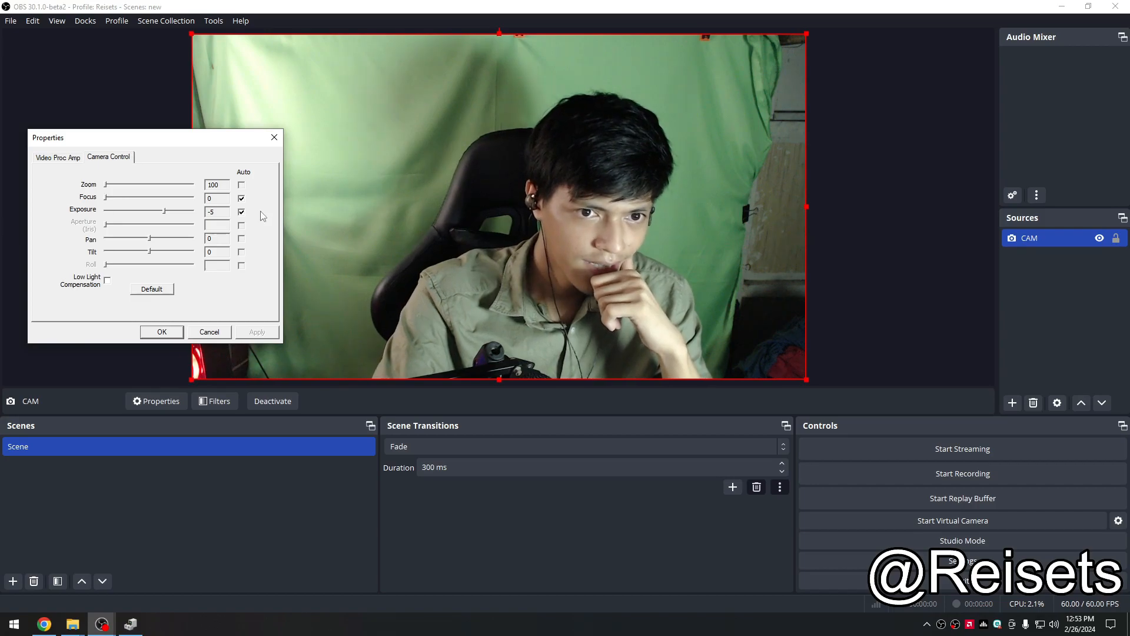
left_click(241, 199)
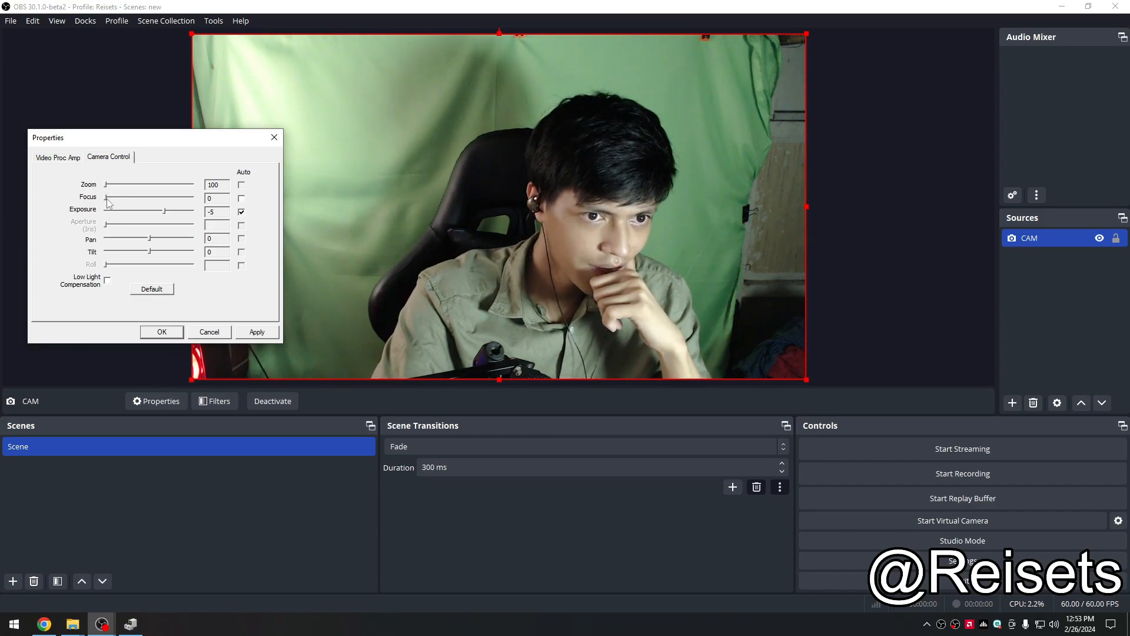
left_click(241, 213)
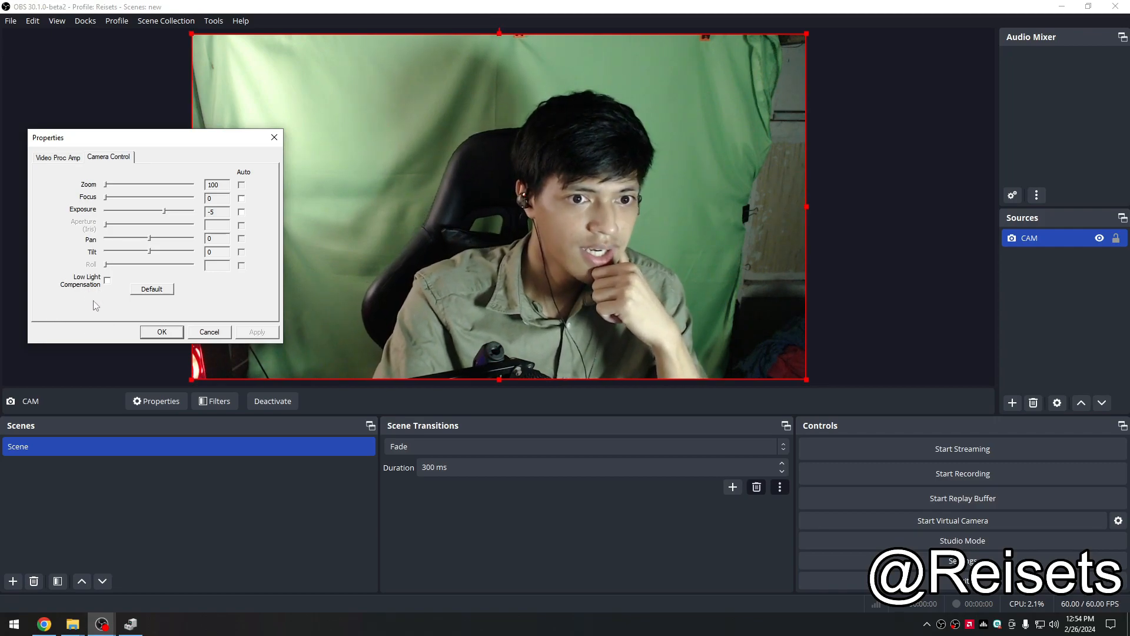
mouse_move(133, 143)
left_mouse_down()
mouse_move(135, 167)
mouse_move(129, 137)
left_mouse_up()
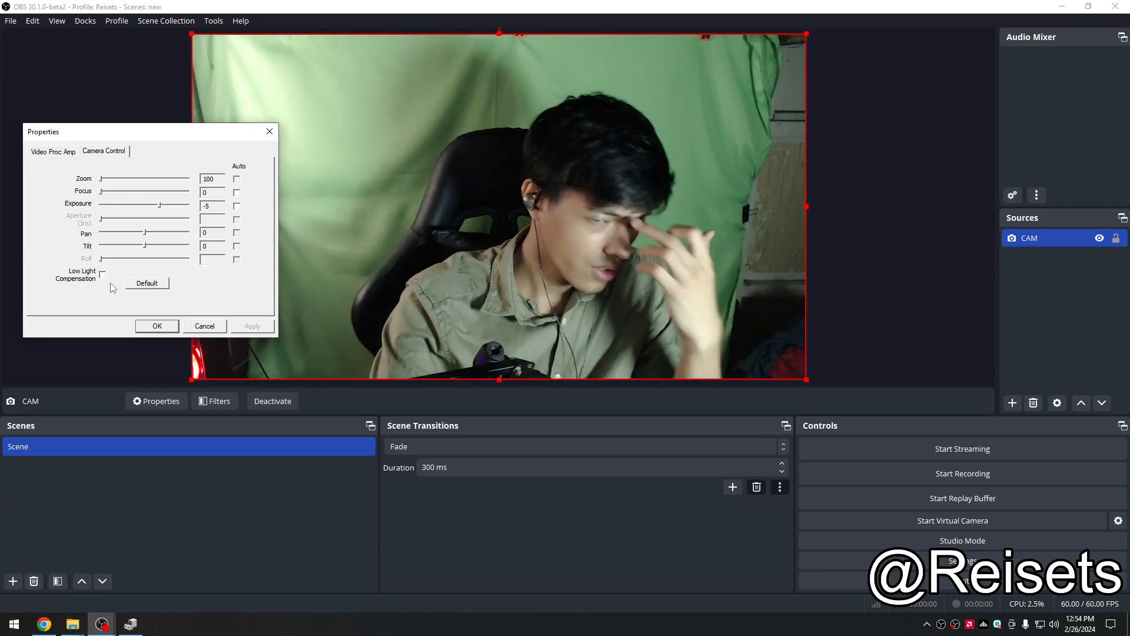
Step: Set the focus to 0, toggle Low Light Compensation, apply and confirm the camera control settings
left_click(103, 274)
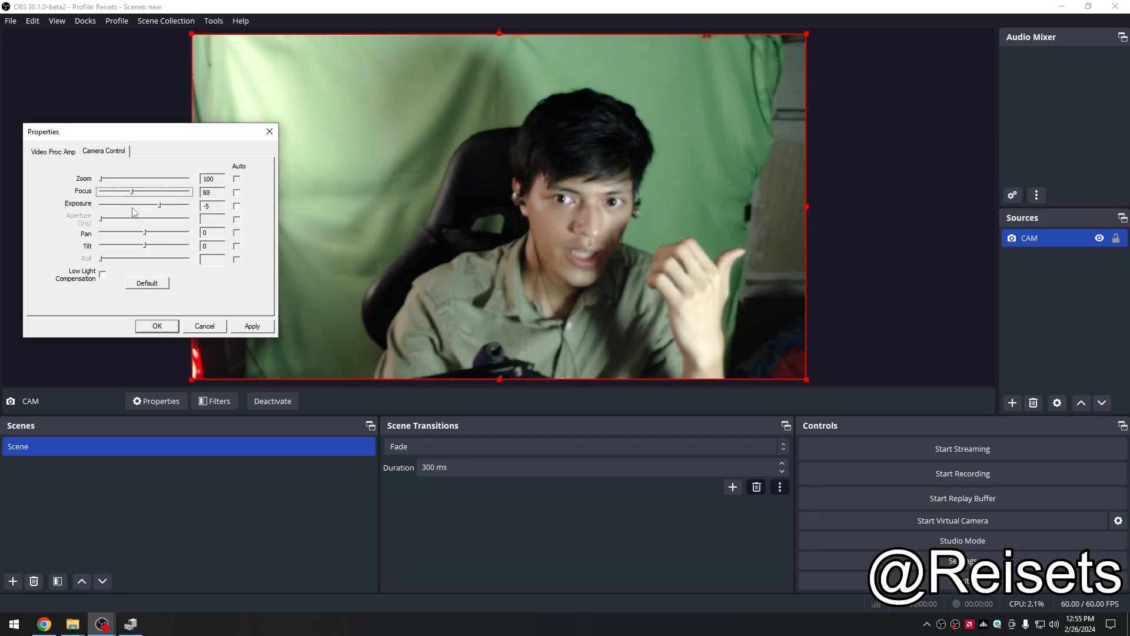
left_click_drag(143, 208, 155, 206)
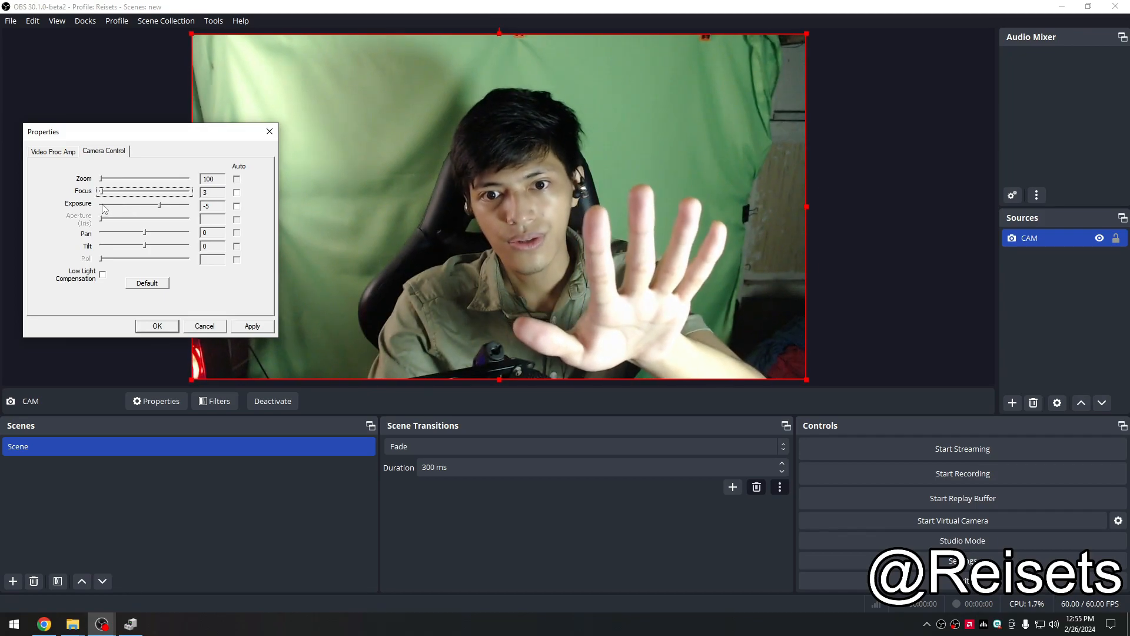
left_click_drag(105, 210, 99, 250)
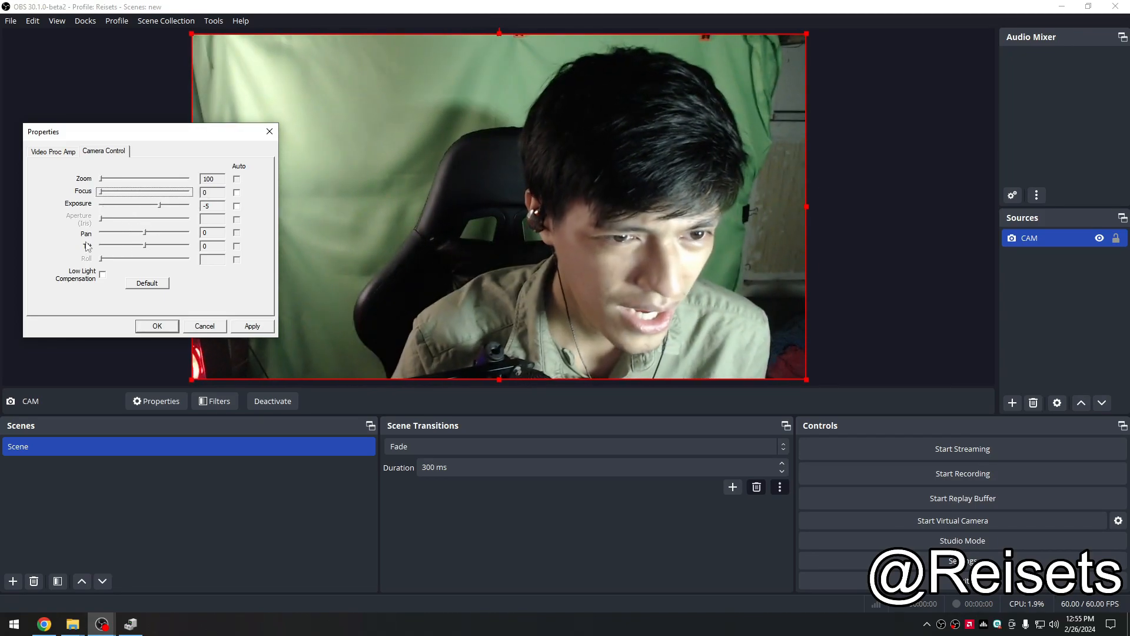
left_click(253, 327)
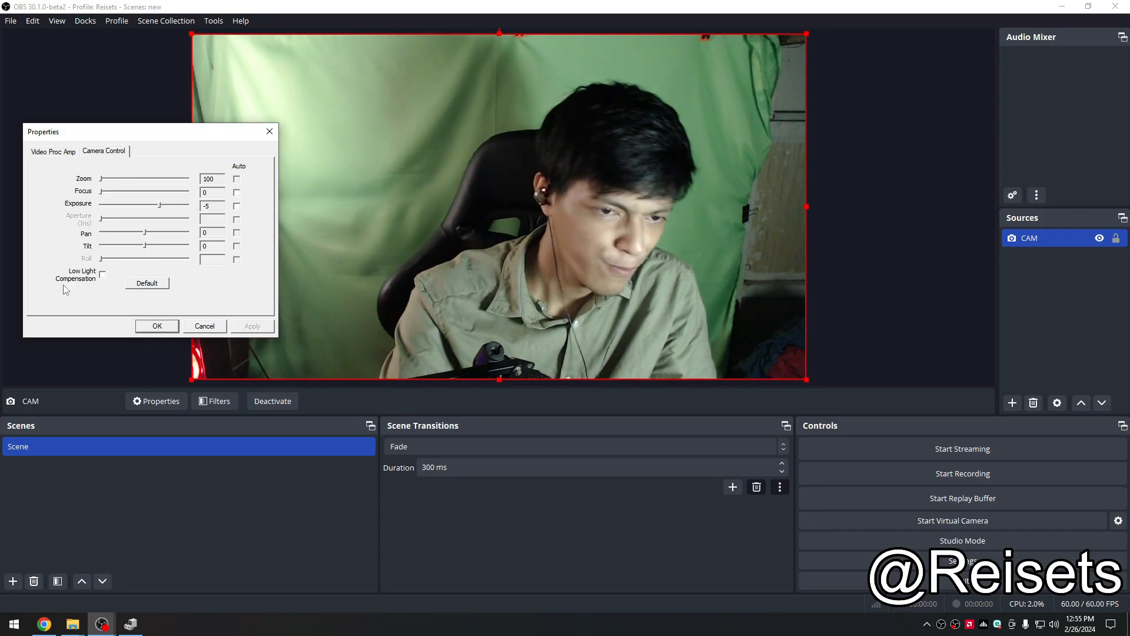
left_click(102, 274)
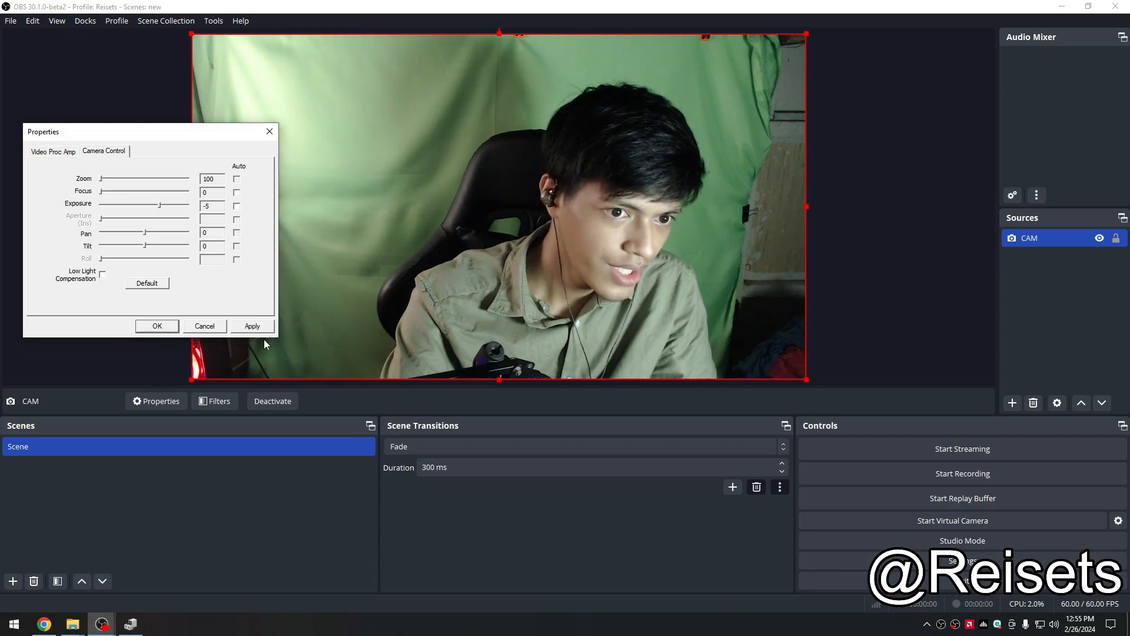
left_click(173, 328)
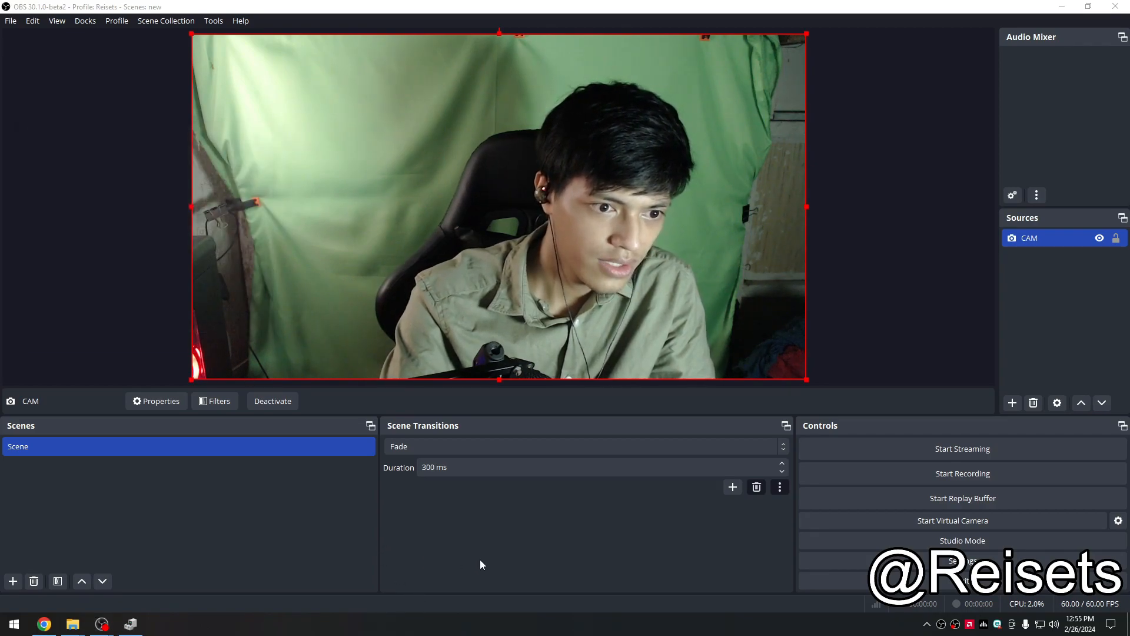
left_click(1090, 299)
left_click(659, 252)
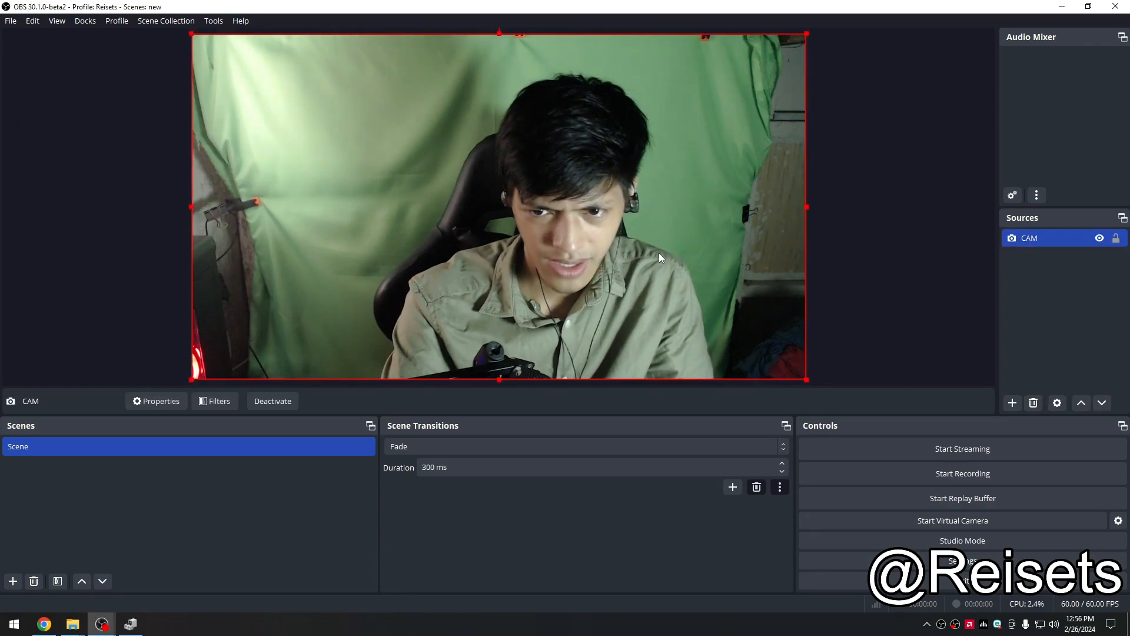
left_click(842, 252)
left_click(741, 252)
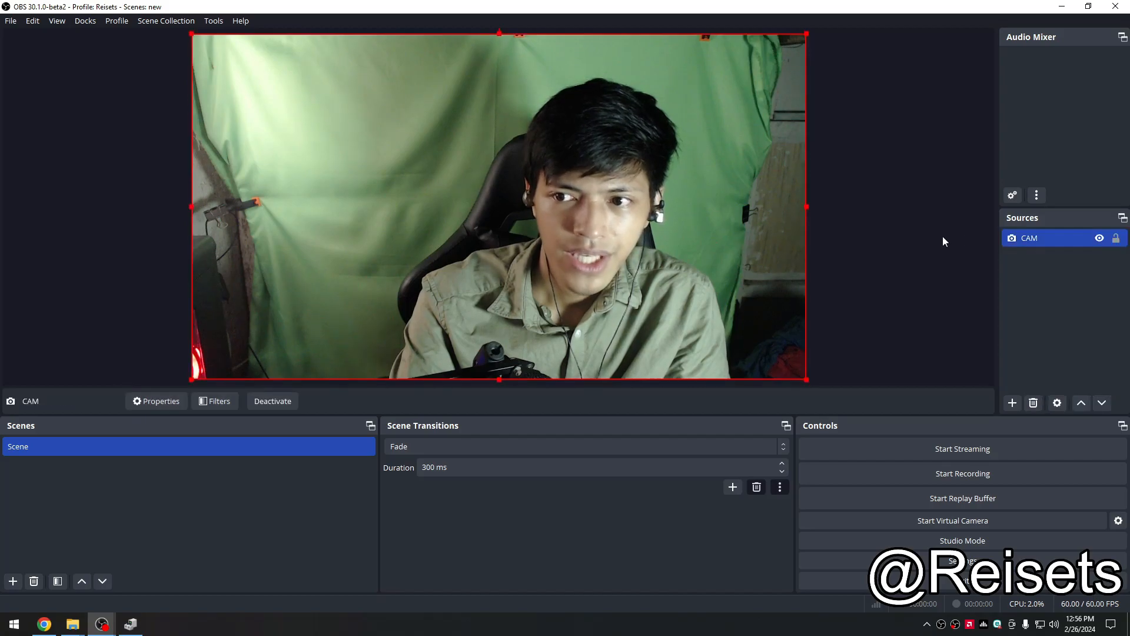
left_click(921, 270)
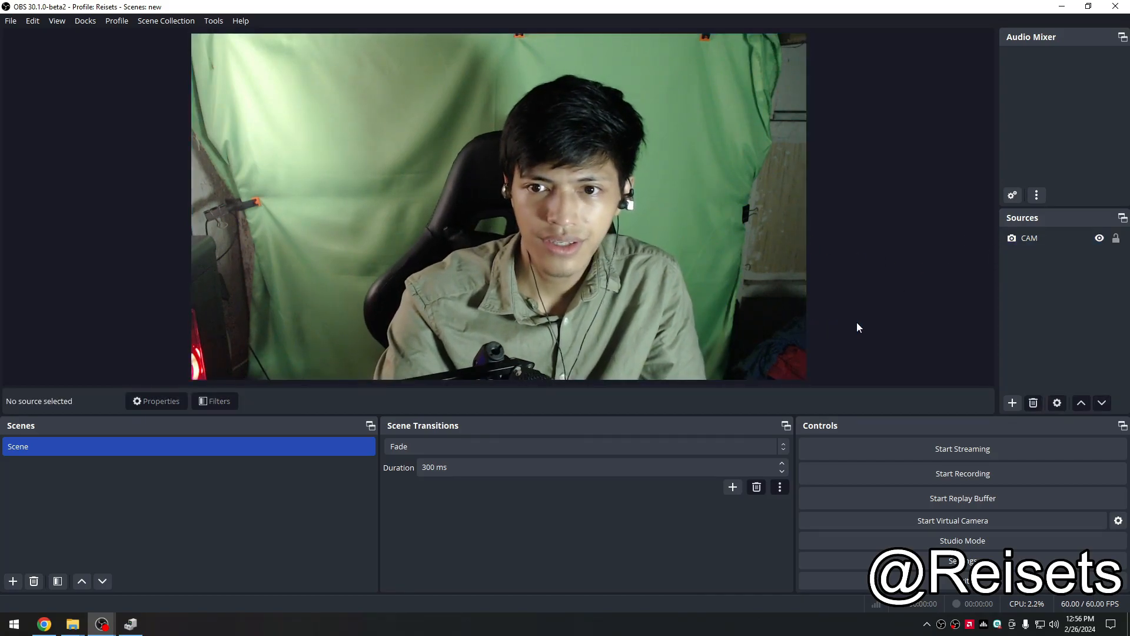
left_click(1094, 343)
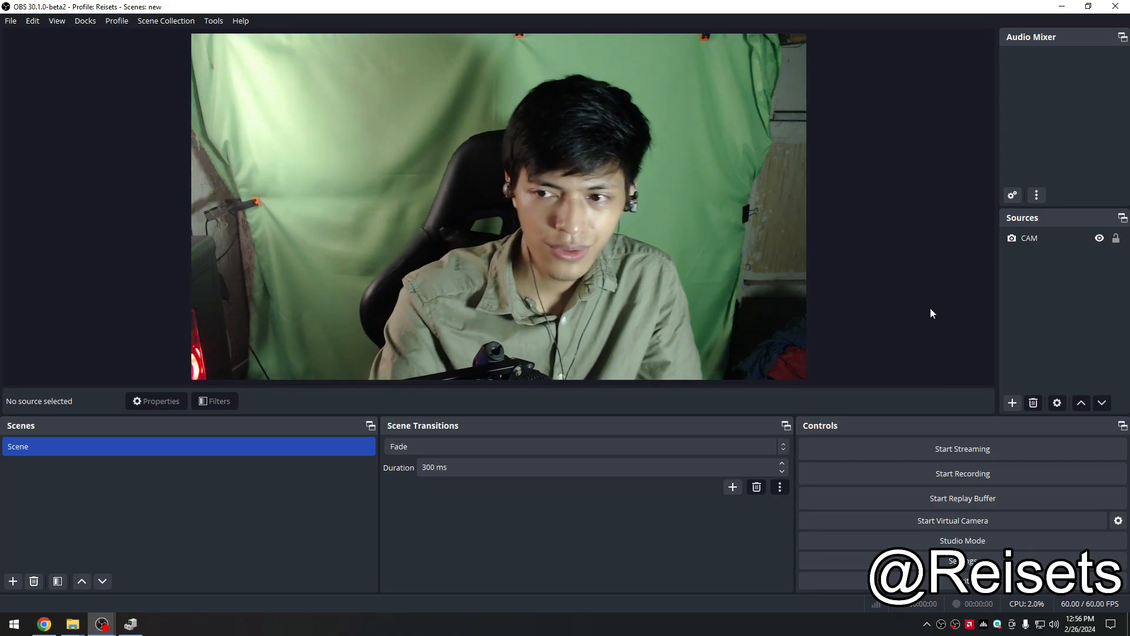
Step: Open the filters of the CAM source
left_click(1057, 241)
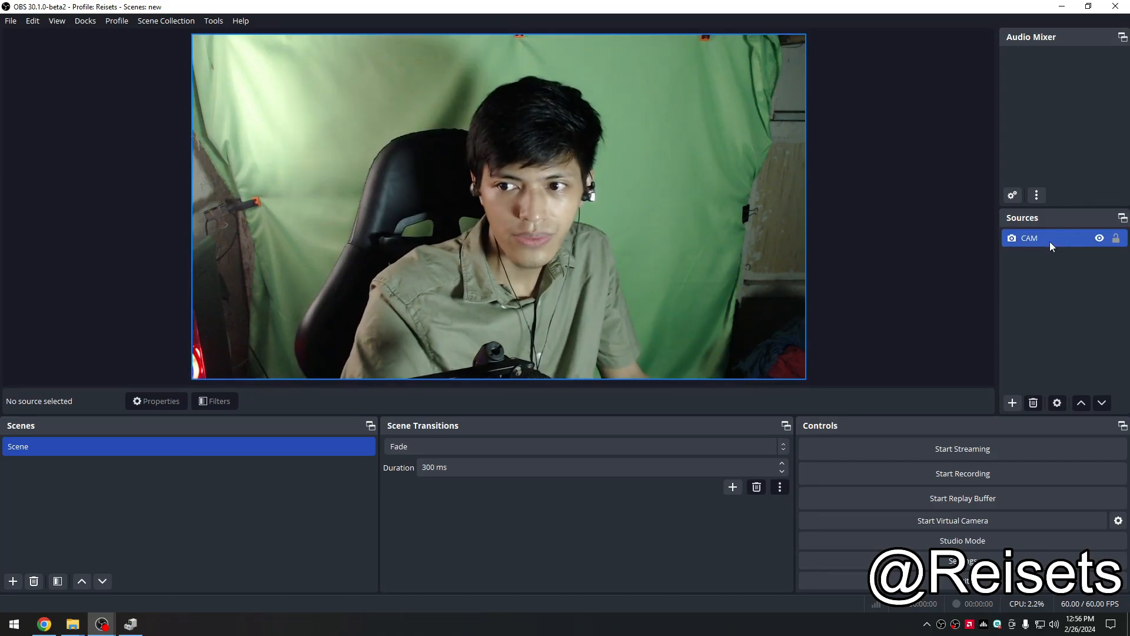
right_click(1047, 239)
left_click(1076, 249)
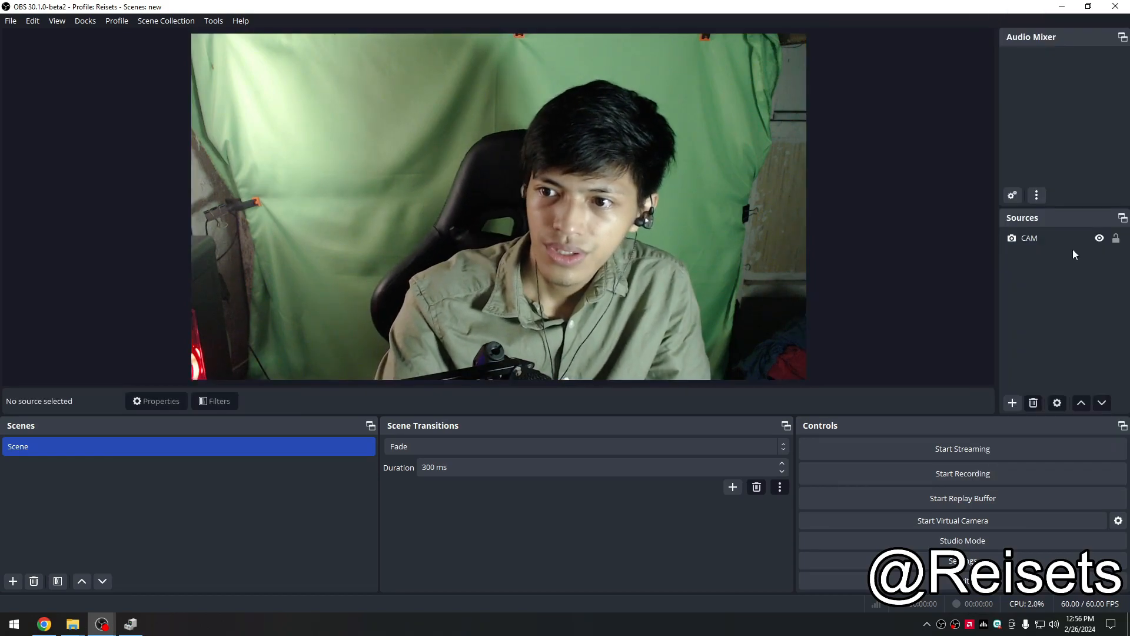
right_click(1019, 245)
left_click(1024, 245)
right_click(1025, 245)
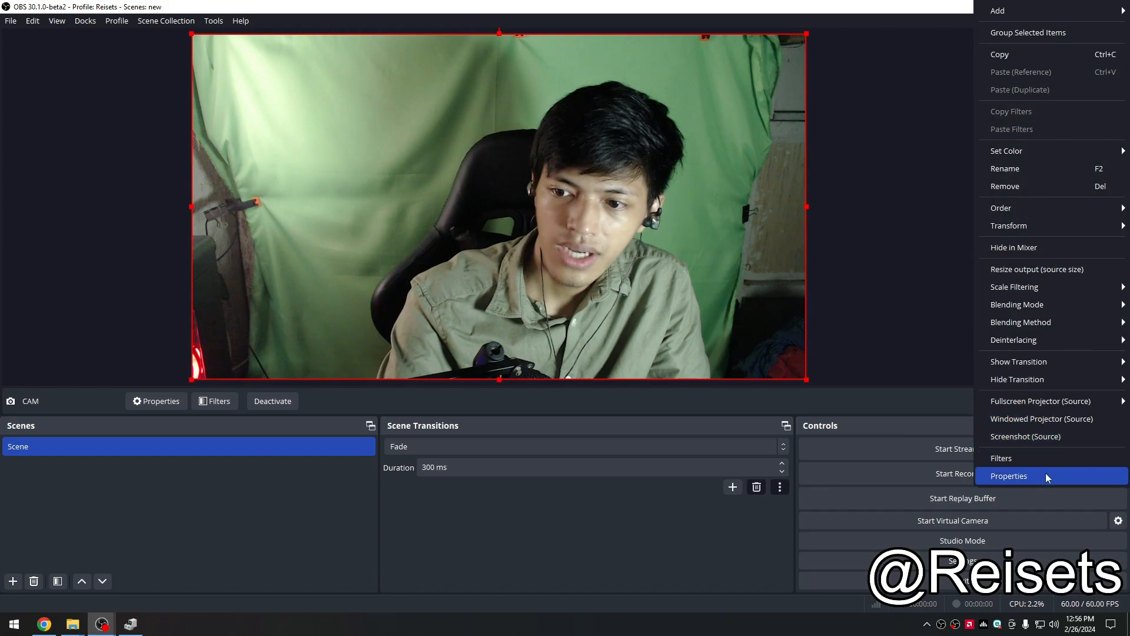
left_click(1018, 464)
Step: Add a Crop/Pad effect filter to CAM and move the filters window aside
right_click(349, 334)
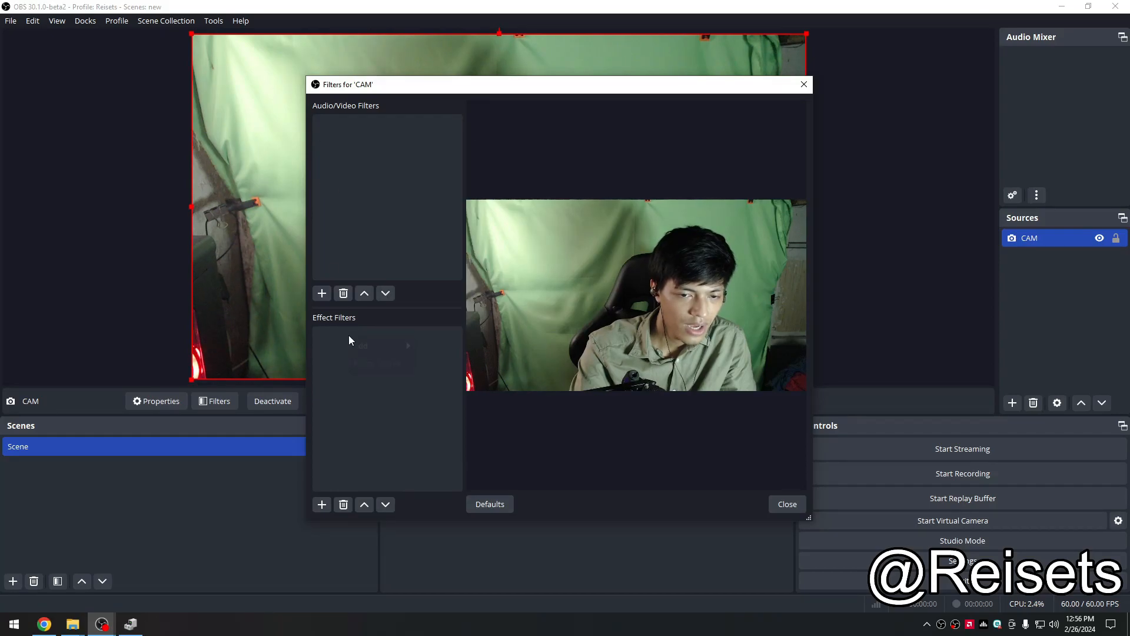
left_click(349, 319)
right_click(359, 361)
mouse_move(384, 369)
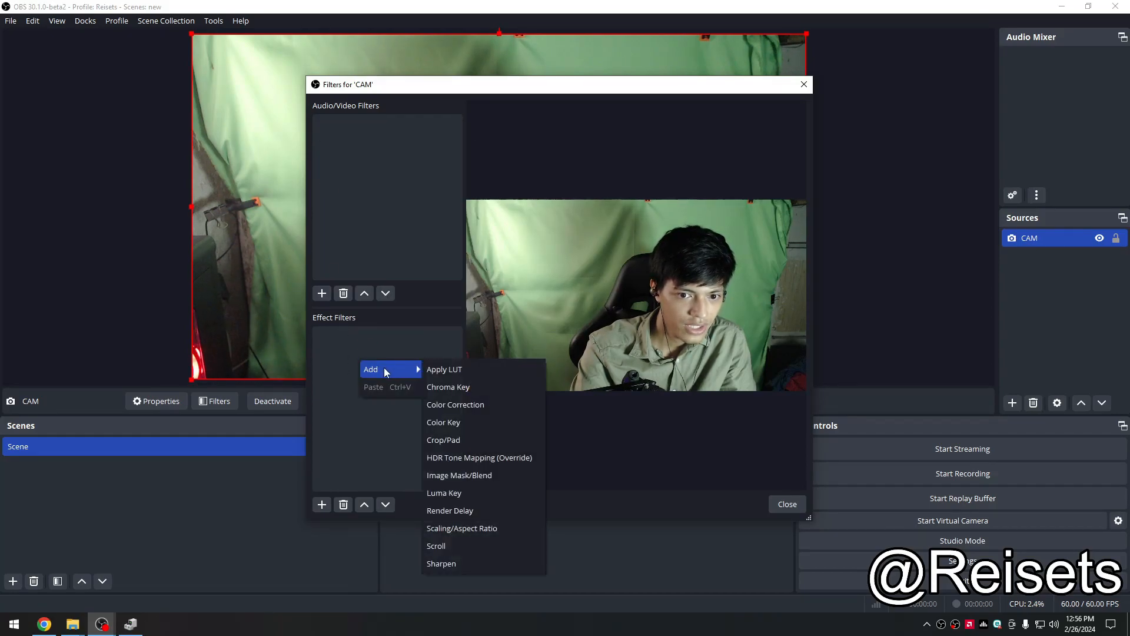
left_click(498, 441)
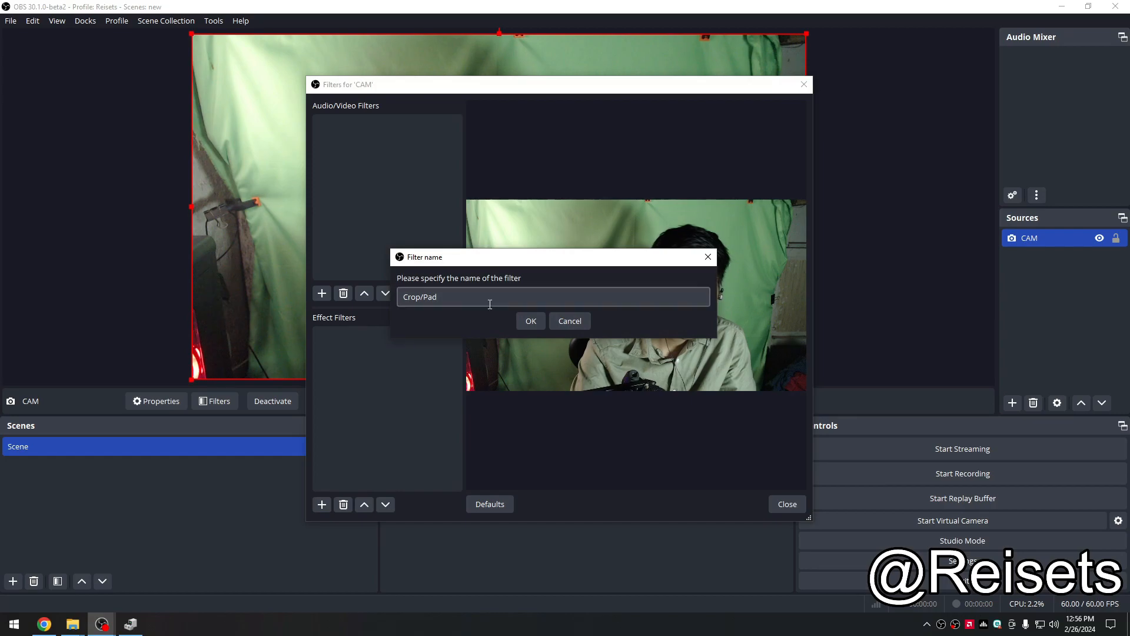
left_click_drag(492, 266, 557, 266)
left_click(596, 322)
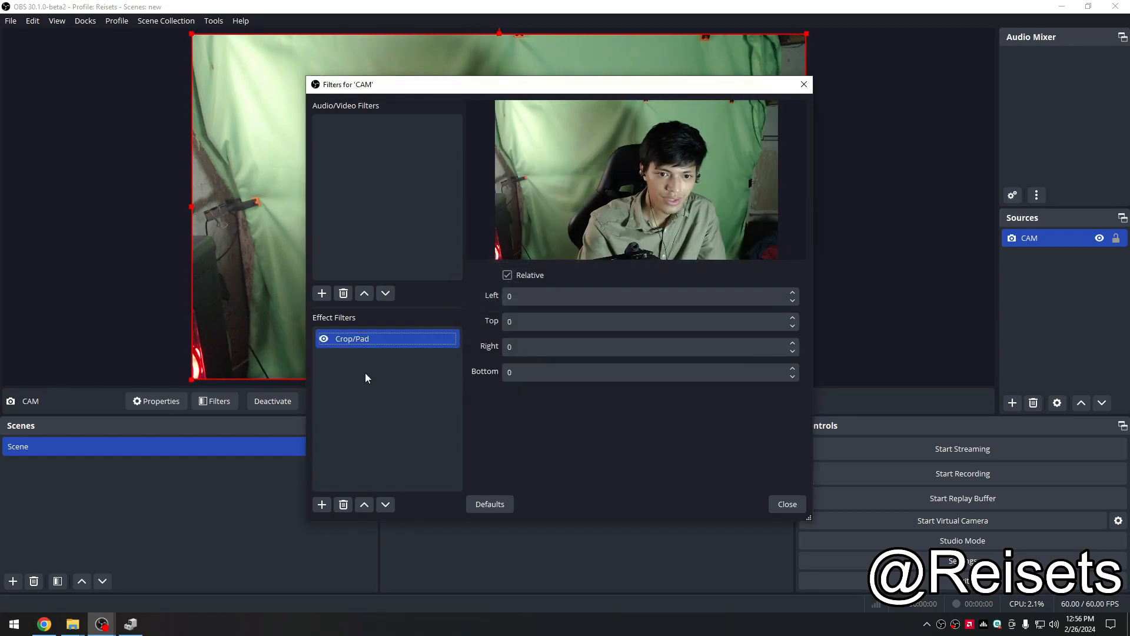
left_click_drag(592, 79, 154, 132)
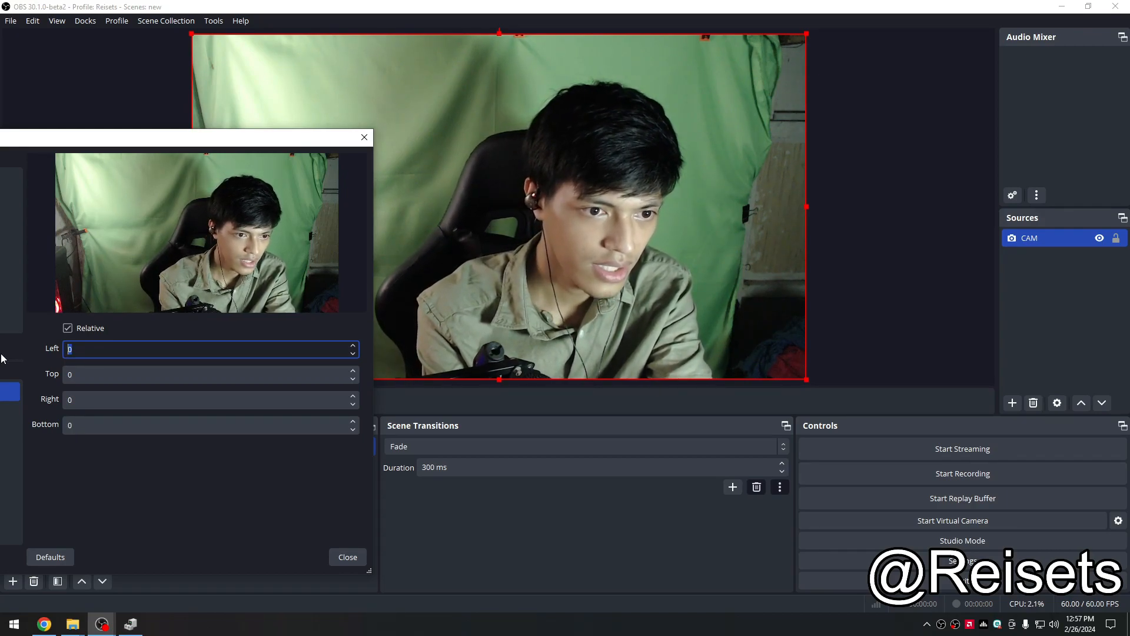
Step: Set the Crop/Pad filter's Left value to 300
type("0")
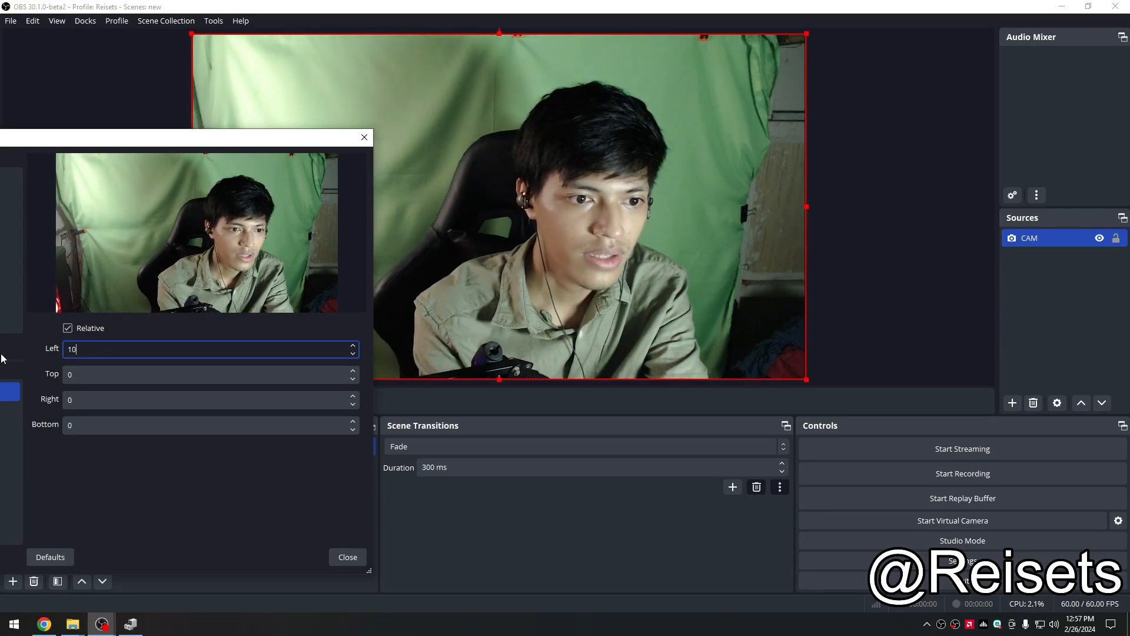
type("0")
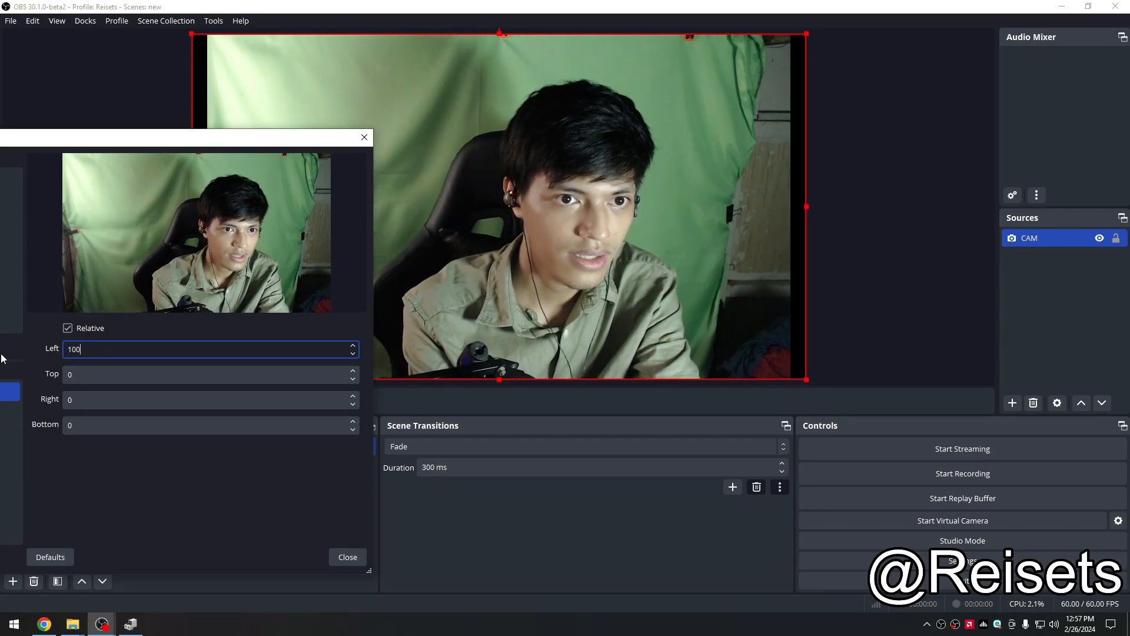
type("0")
key("BackSpace")
key("BackSpace")
key("BackSpace")
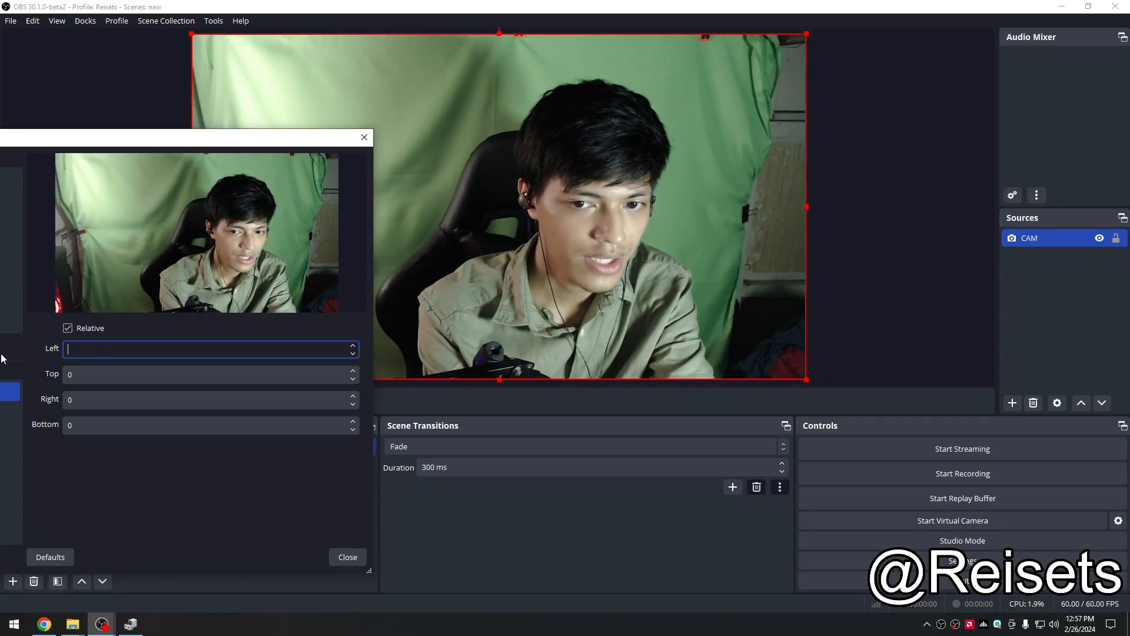
type("100")
key("BackSpace")
key("BackSpace")
key("BackSpace")
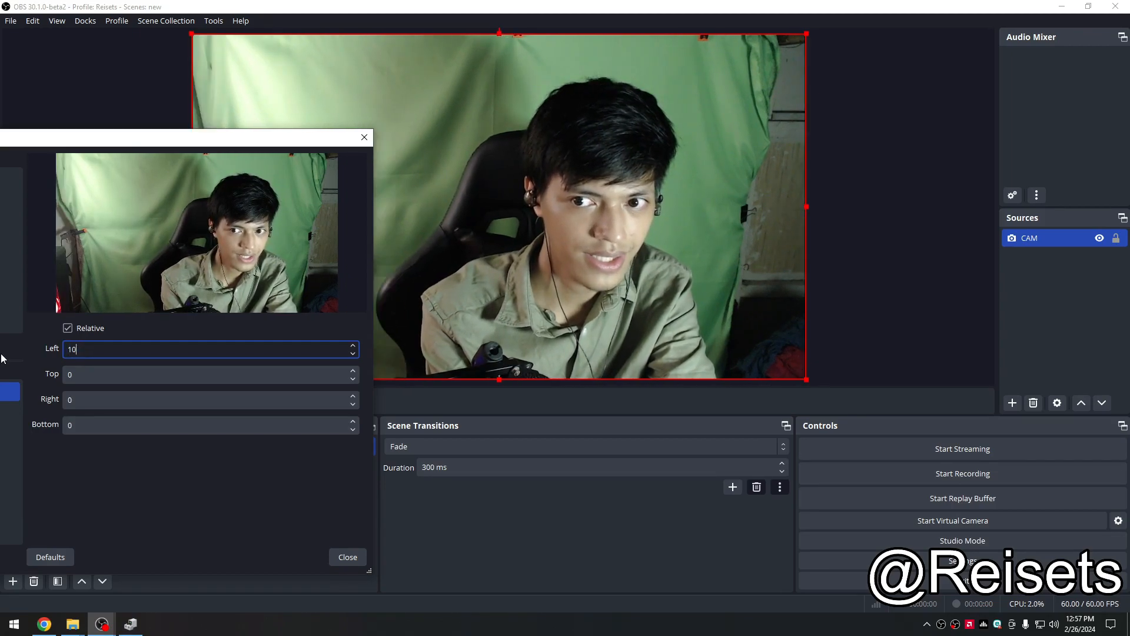
type("100")
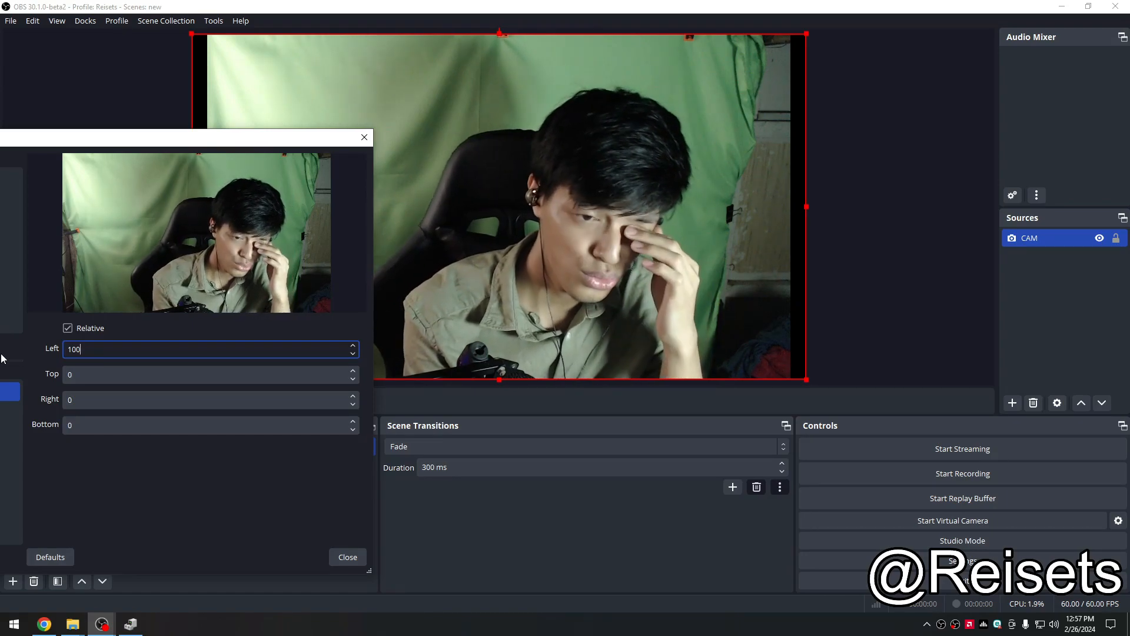
key("Tab")
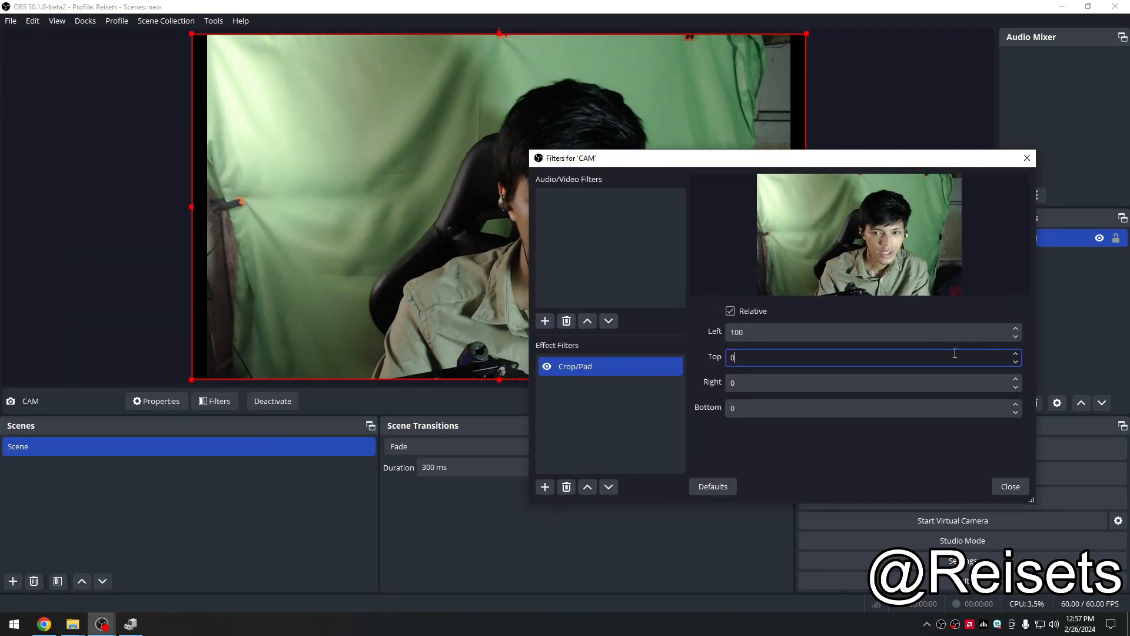
left_click_drag(814, 335, 648, 327)
type("300")
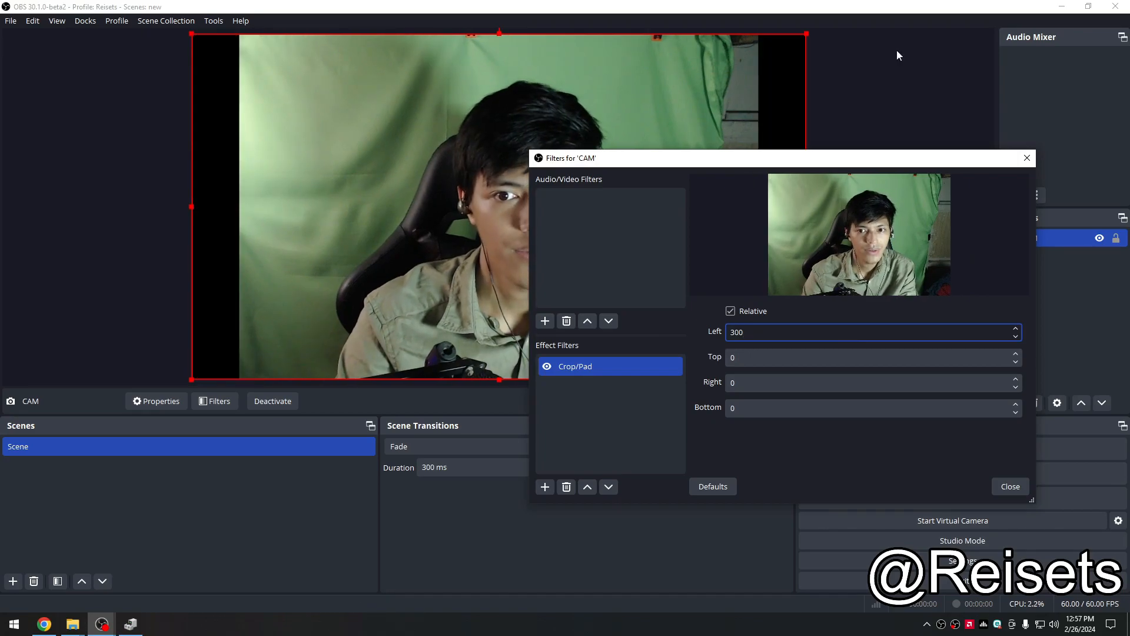
Step: Set the Crop/Pad Right value to 300 and Top to 100, then close the filters window
left_click_drag(854, 167, 44, 136)
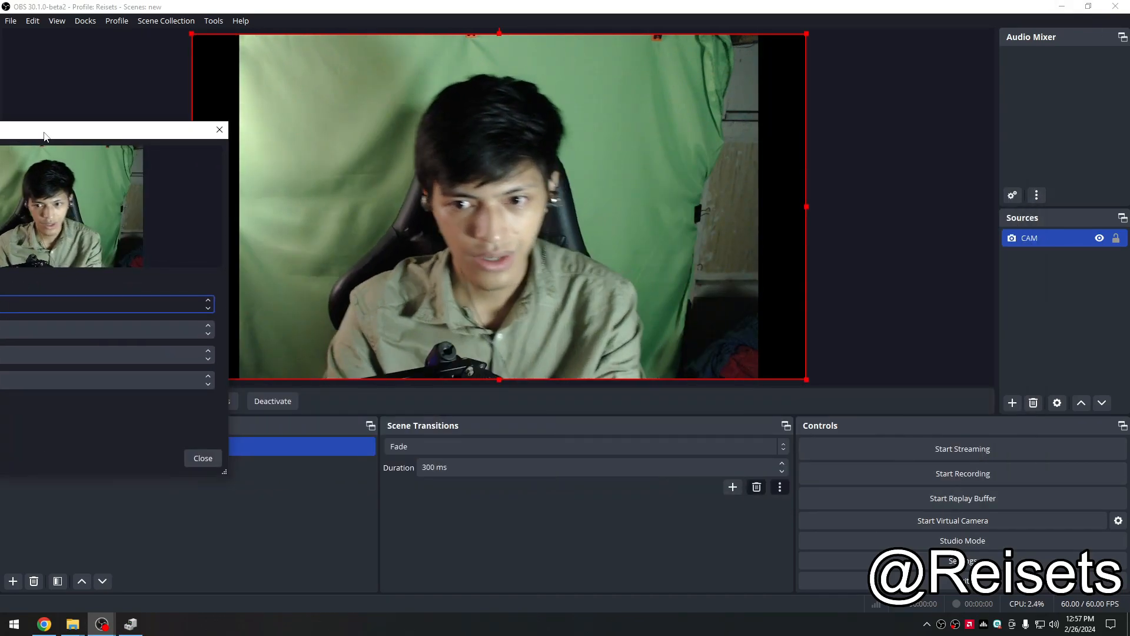
type("300")
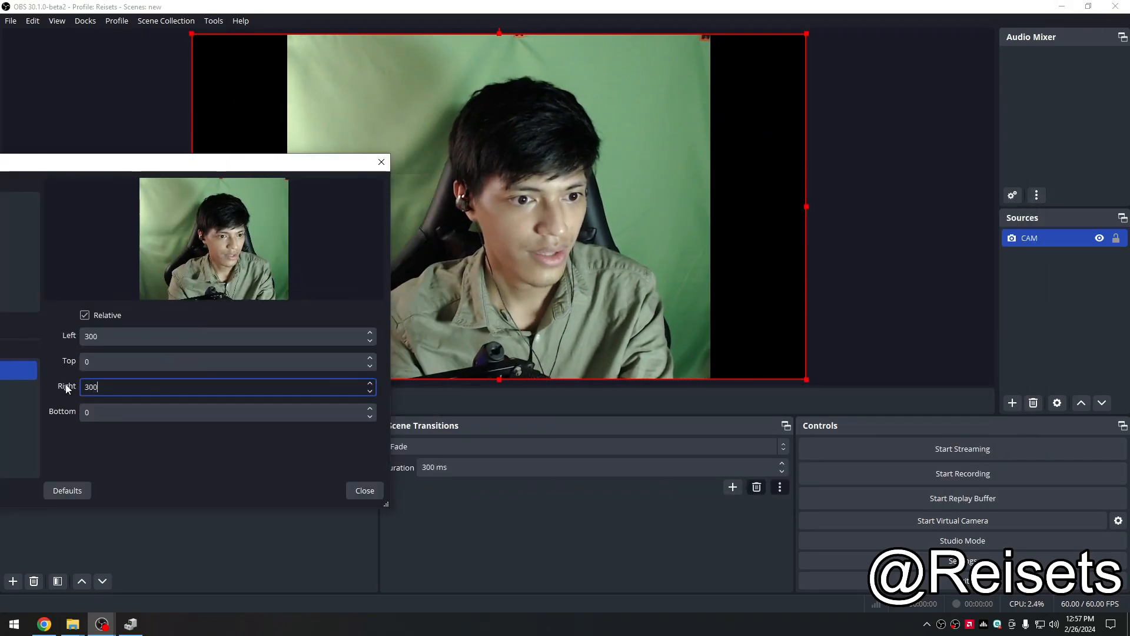
double_click(125, 361)
type("100")
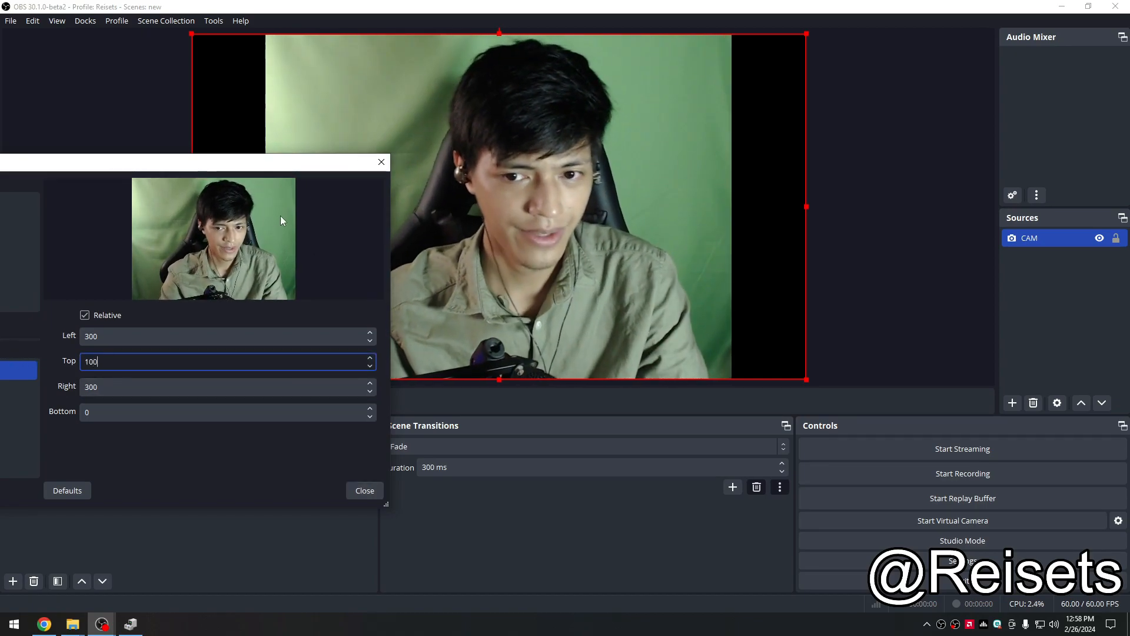
left_click(354, 493)
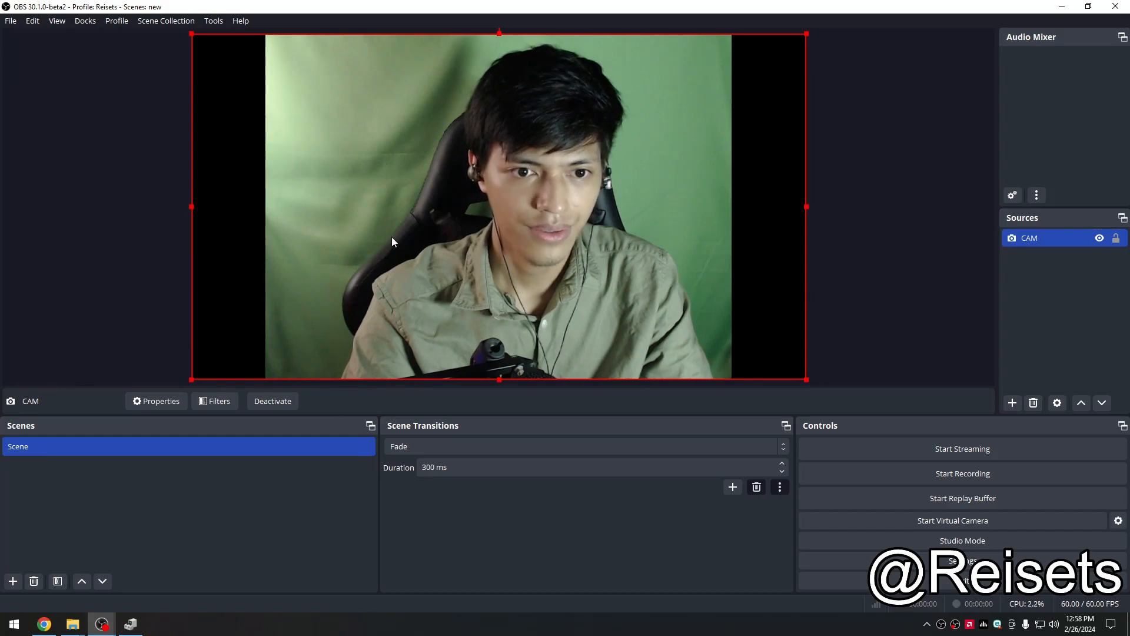
Step: Reopen CAM's filters, disable the Crop/Pad filter and close the window
left_click(1120, 323)
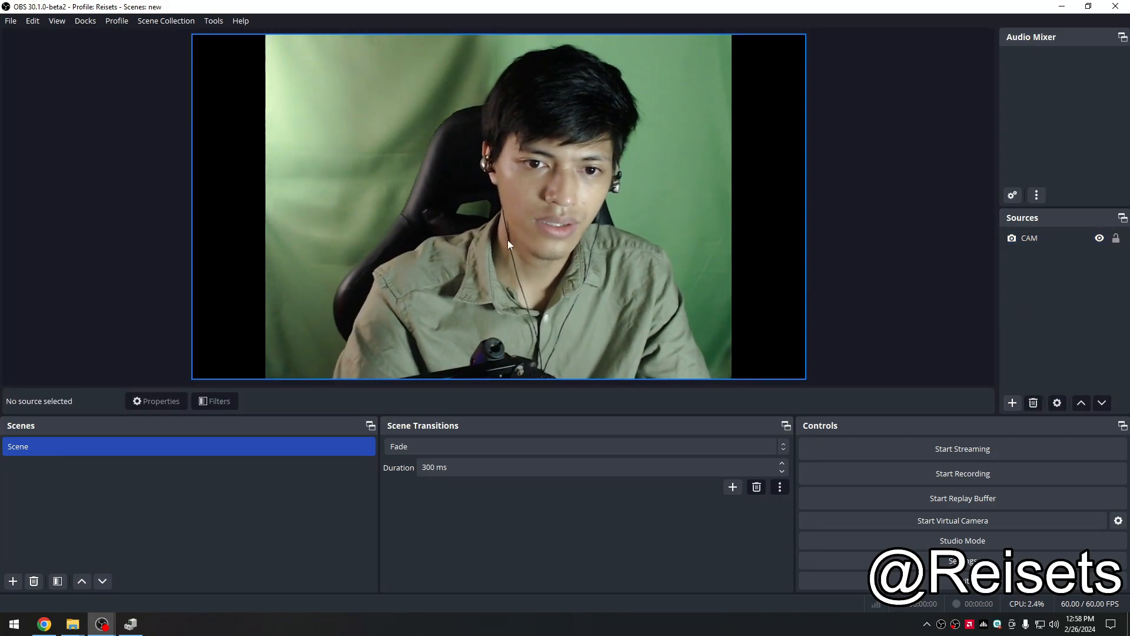
left_click(1042, 240)
right_click(1044, 244)
left_click(1036, 458)
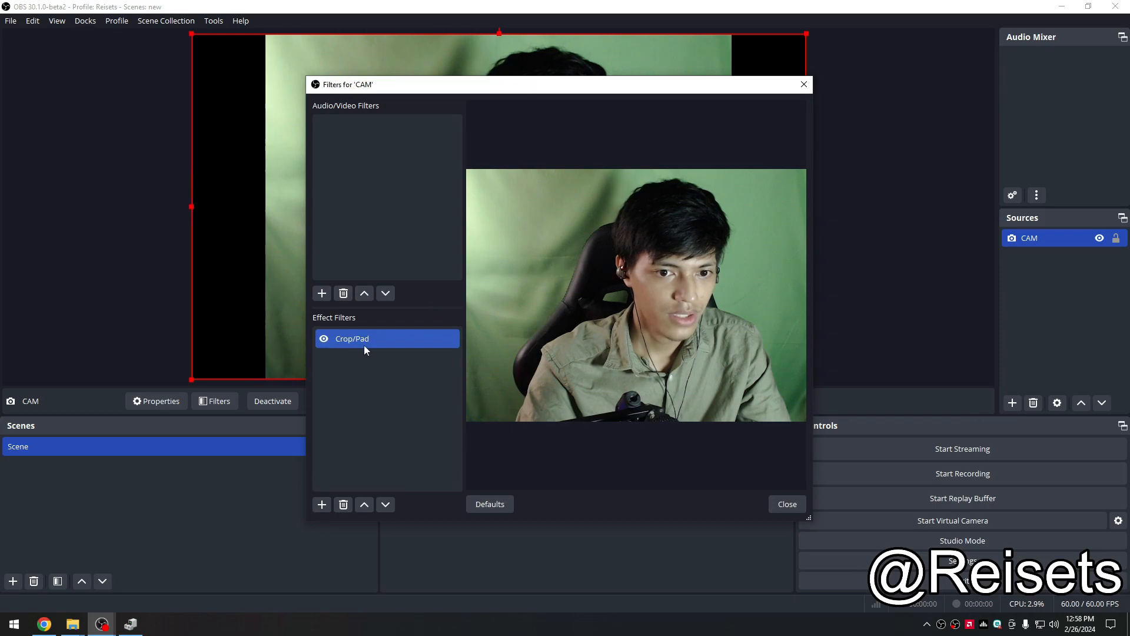
left_click(324, 339)
left_click(787, 504)
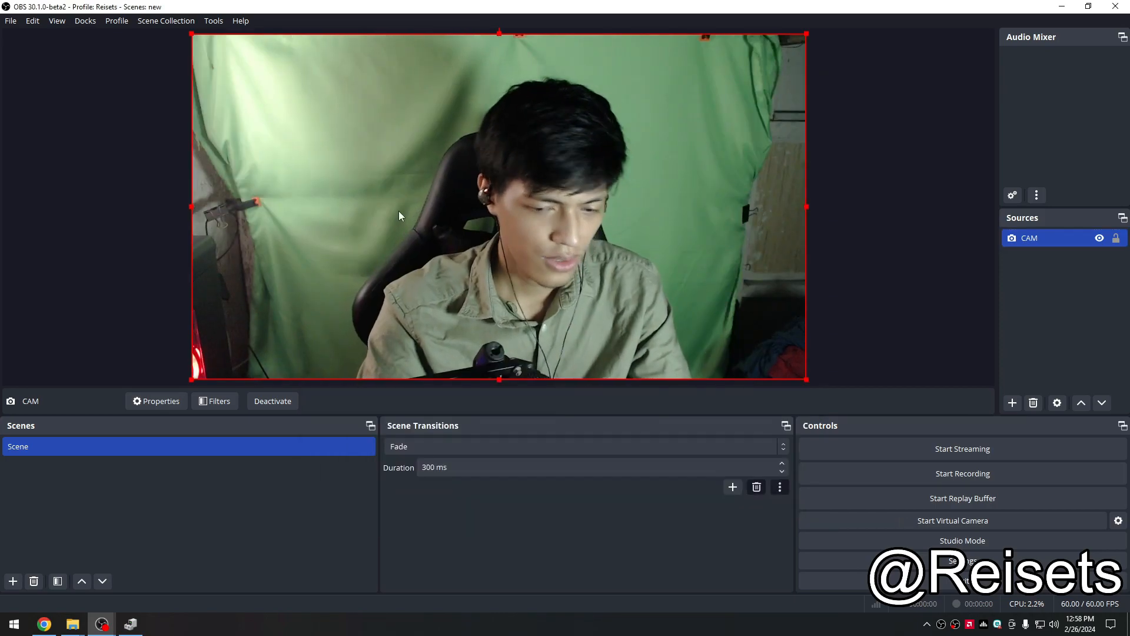
Step: Try cropping the CAM source by dragging its right, left and top edges in the preview
left_click_drag(806, 207, 718, 237)
left_click(820, 214)
left_click(795, 211)
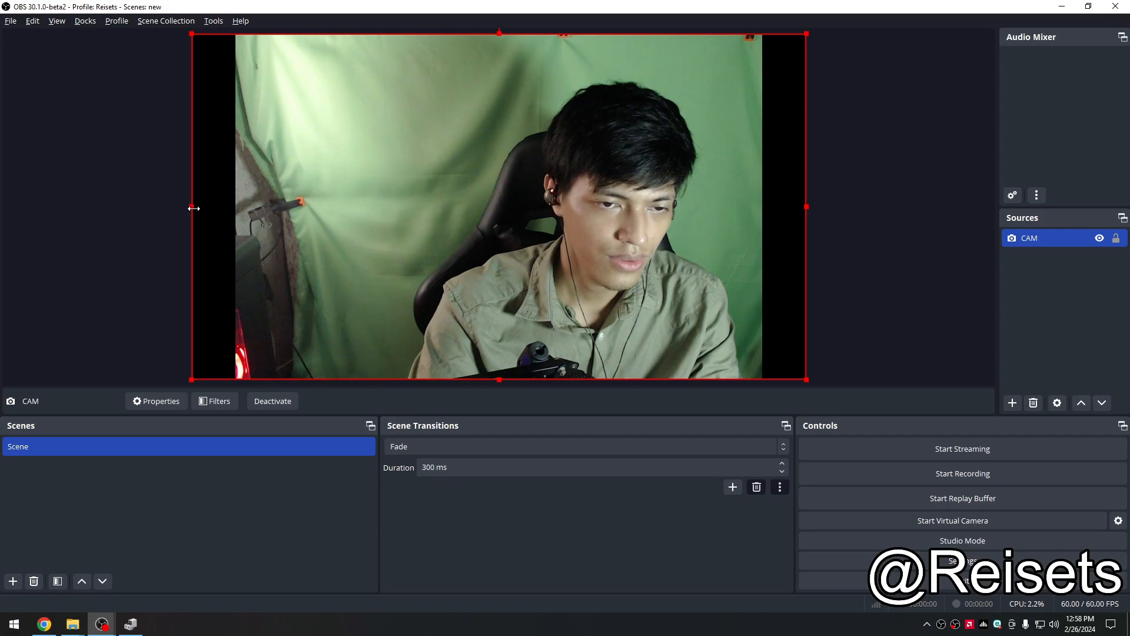
left_click_drag(185, 214, 309, 242)
left_click_drag(499, 33, 490, 76)
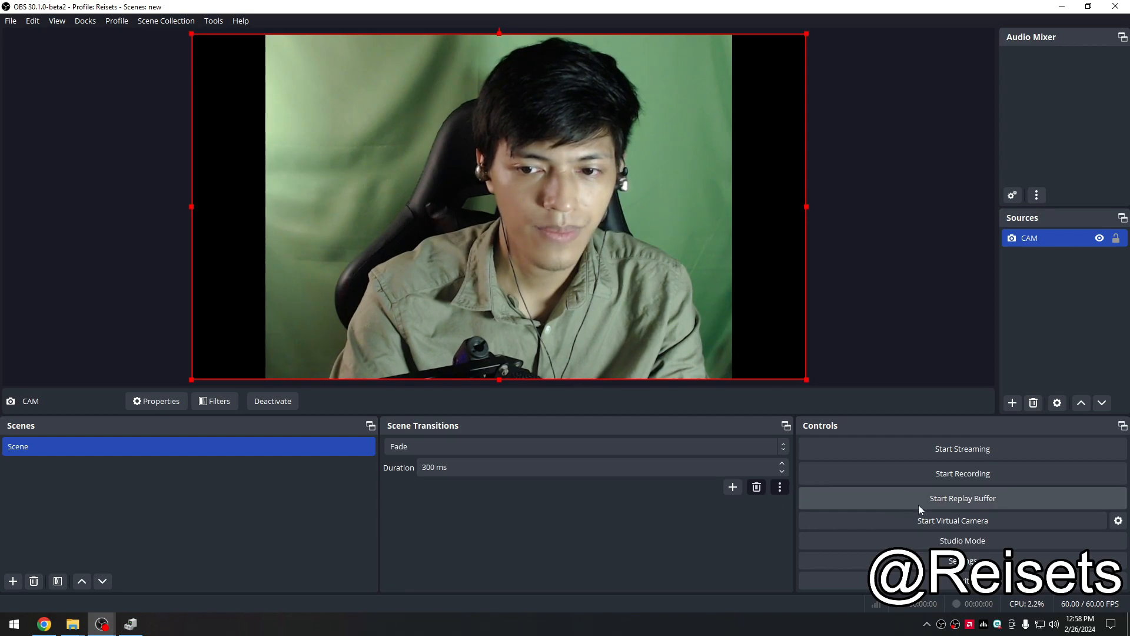
left_click(1052, 299)
left_click(874, 358)
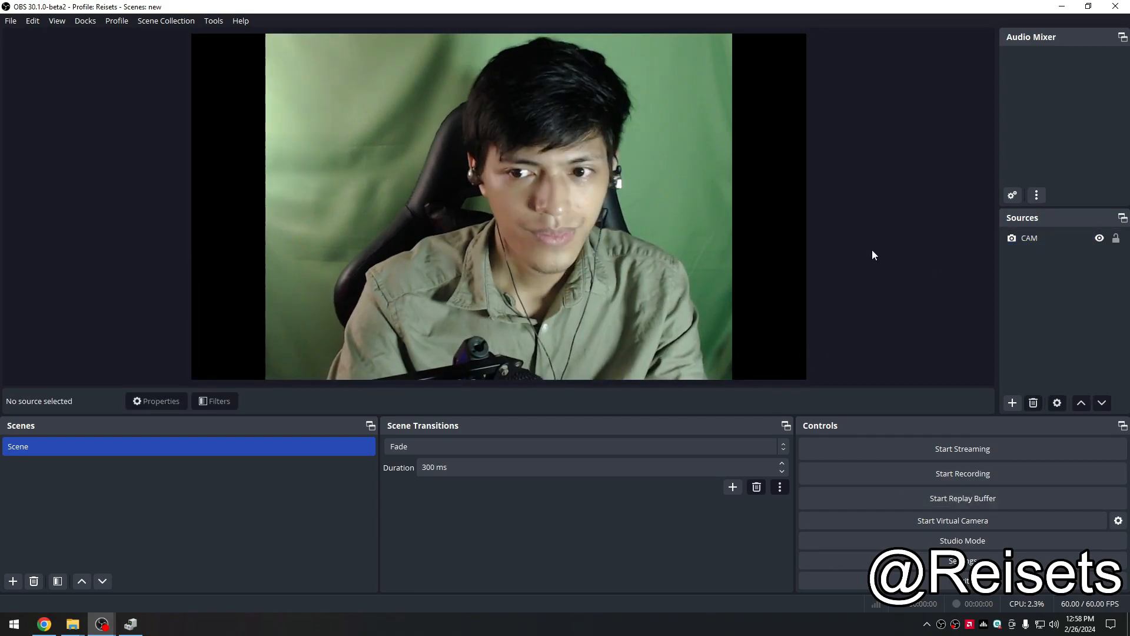
Step: Stretch the CAM source to fill the screen
right_click(708, 272)
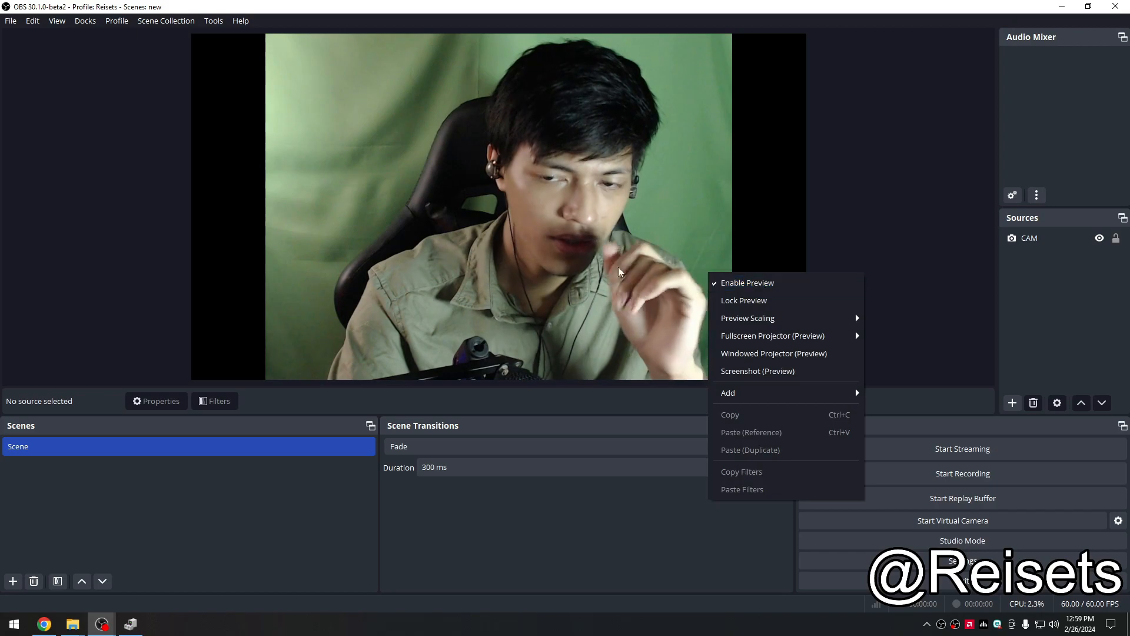
left_click(595, 267)
right_click(593, 263)
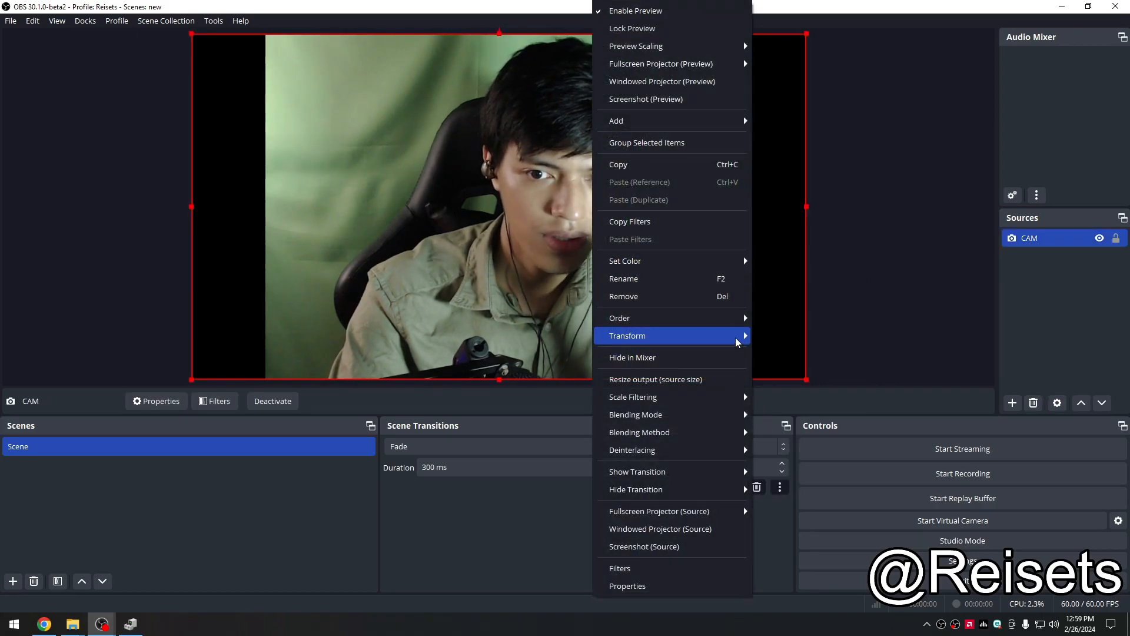
mouse_move(737, 342)
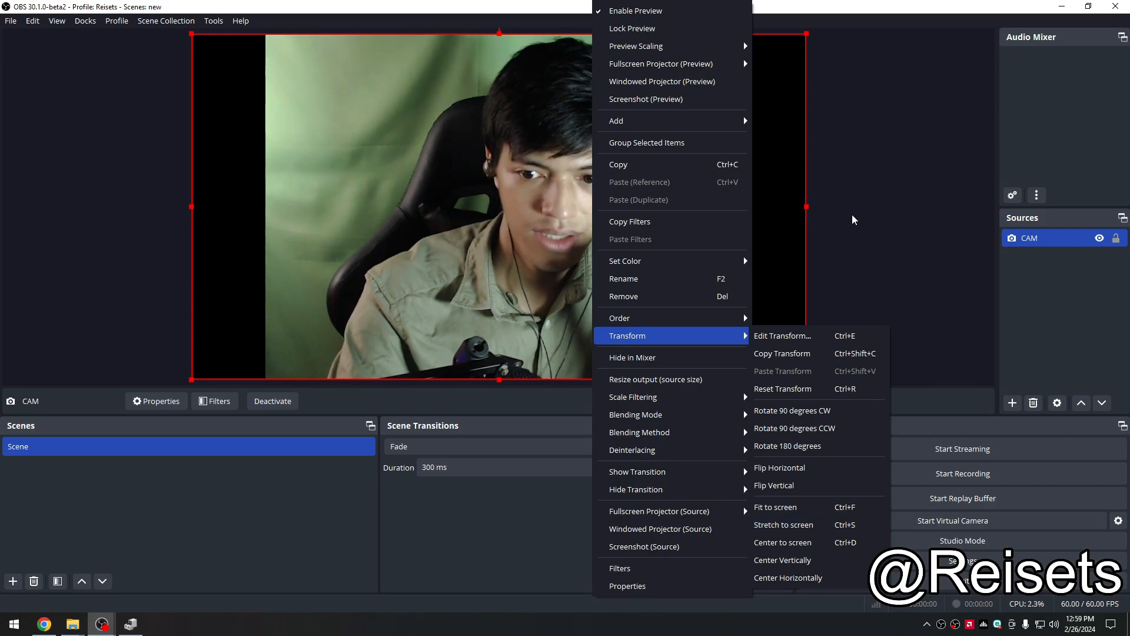
left_click(808, 530)
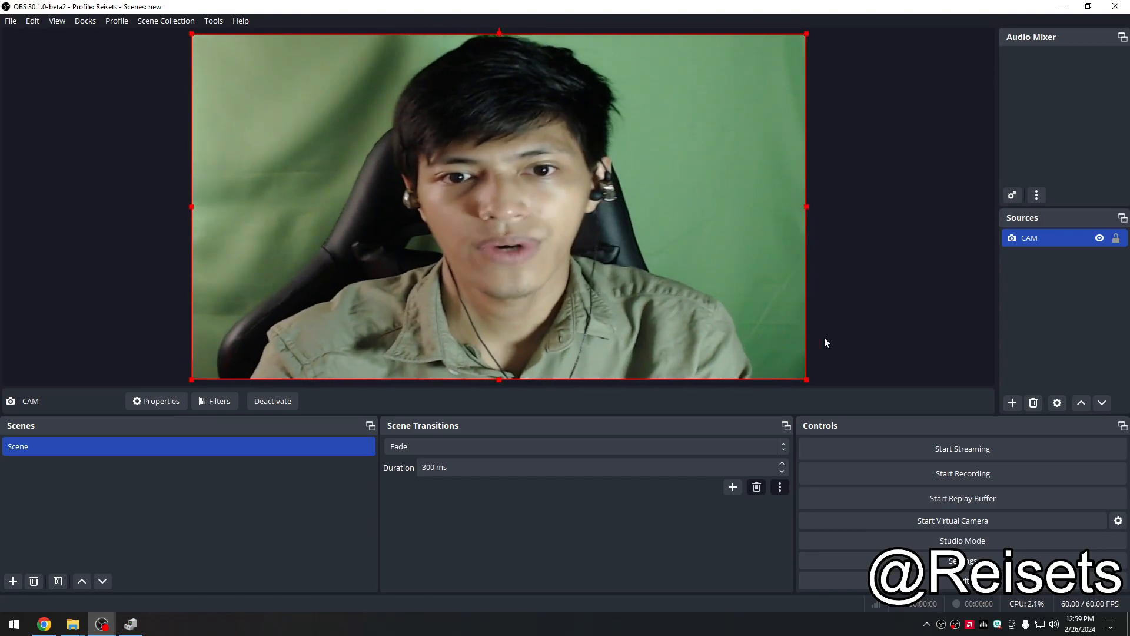
Step: Reset the CAM source's transform and narrow it by dragging its right edge inward
left_click(811, 331)
left_click(680, 269)
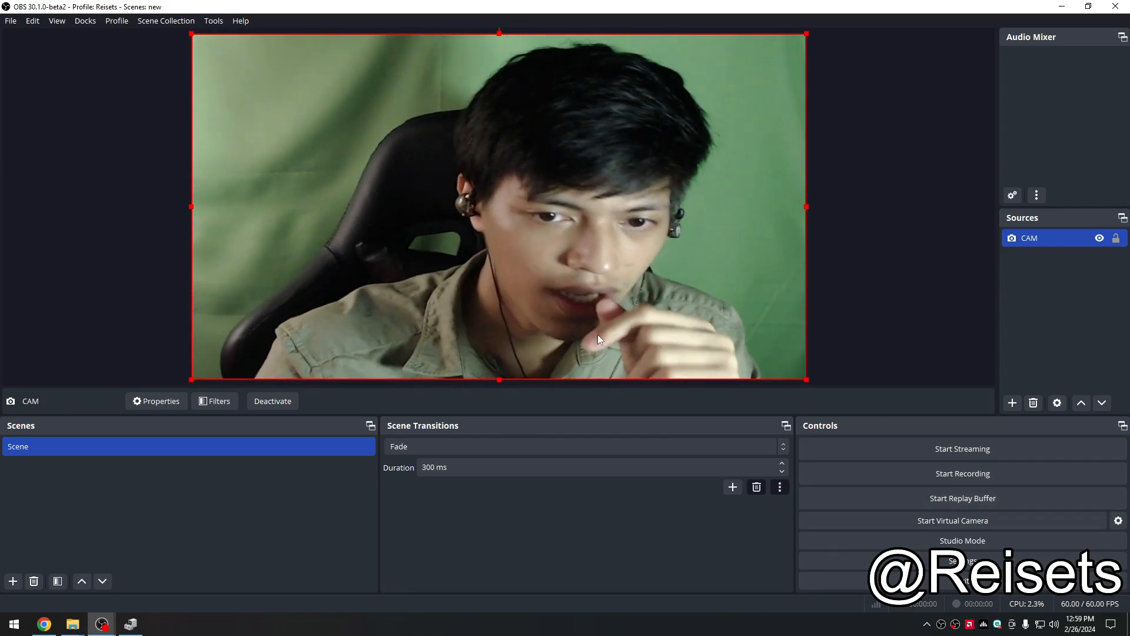
right_click(473, 285)
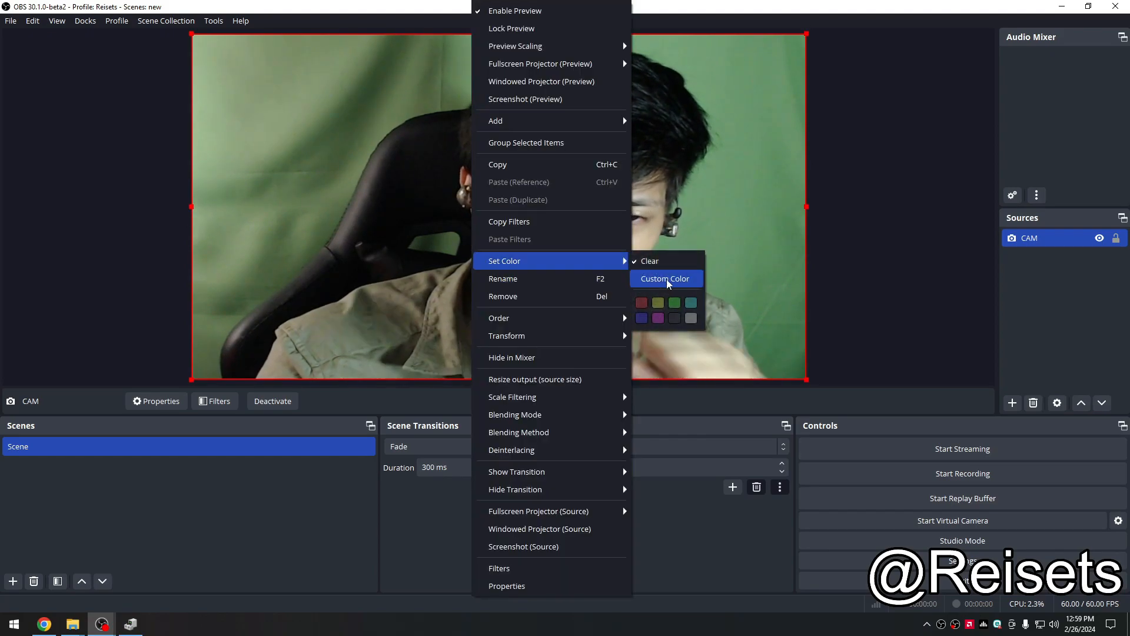
left_click(930, 335)
left_click(930, 335)
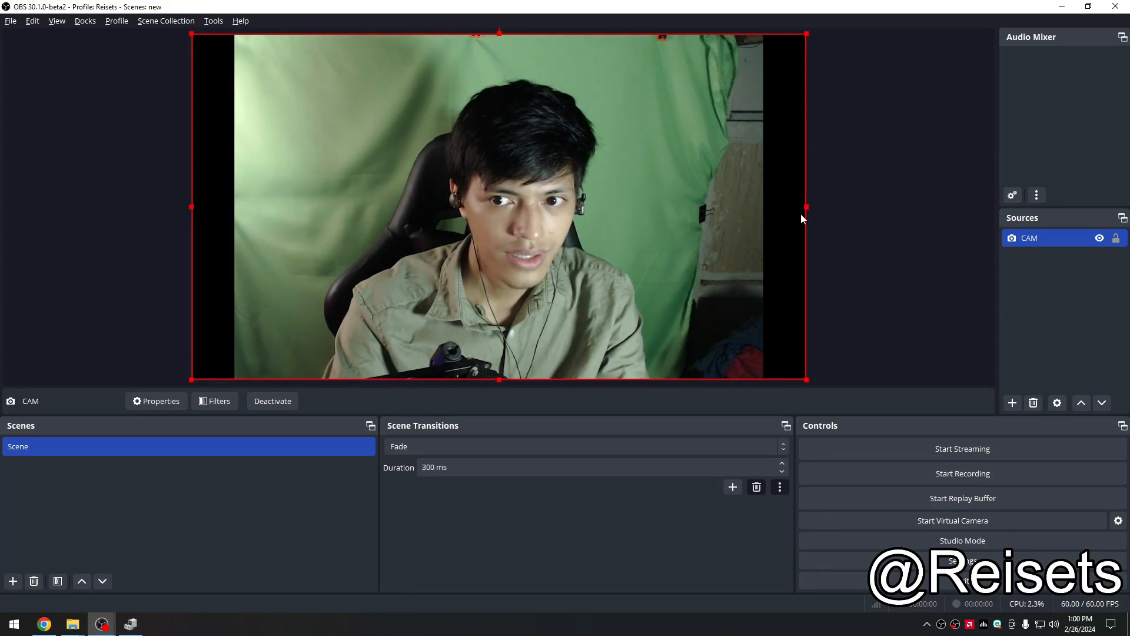
left_click_drag(807, 207, 726, 223)
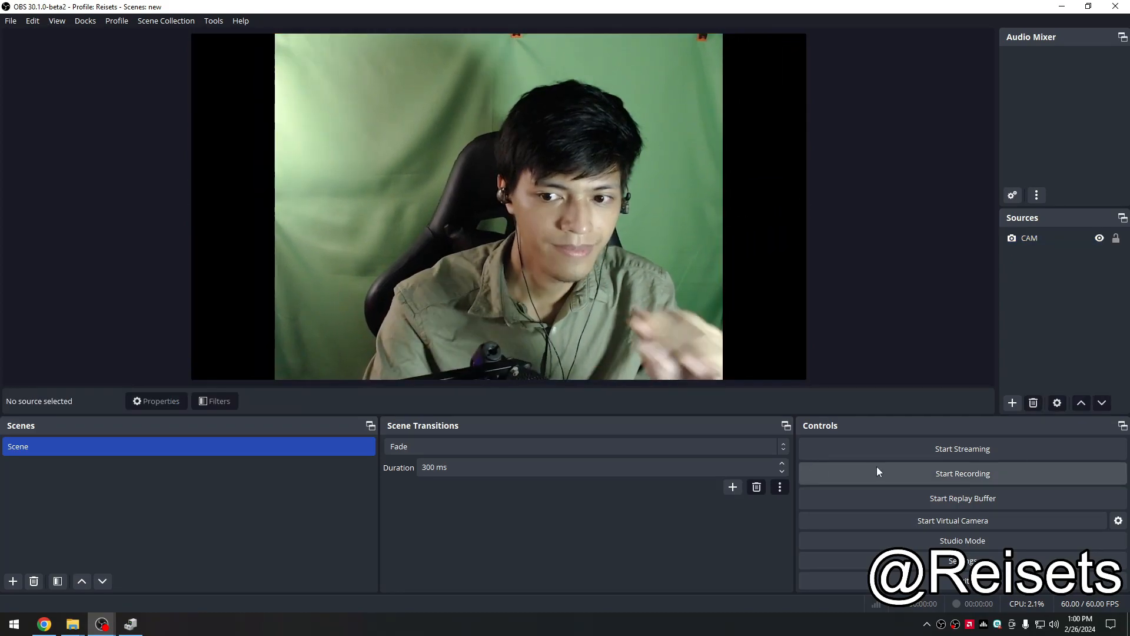
Step: Add a Chroma Key effect filter to CAM
right_click(1052, 240)
left_click(830, 284)
right_click(1049, 243)
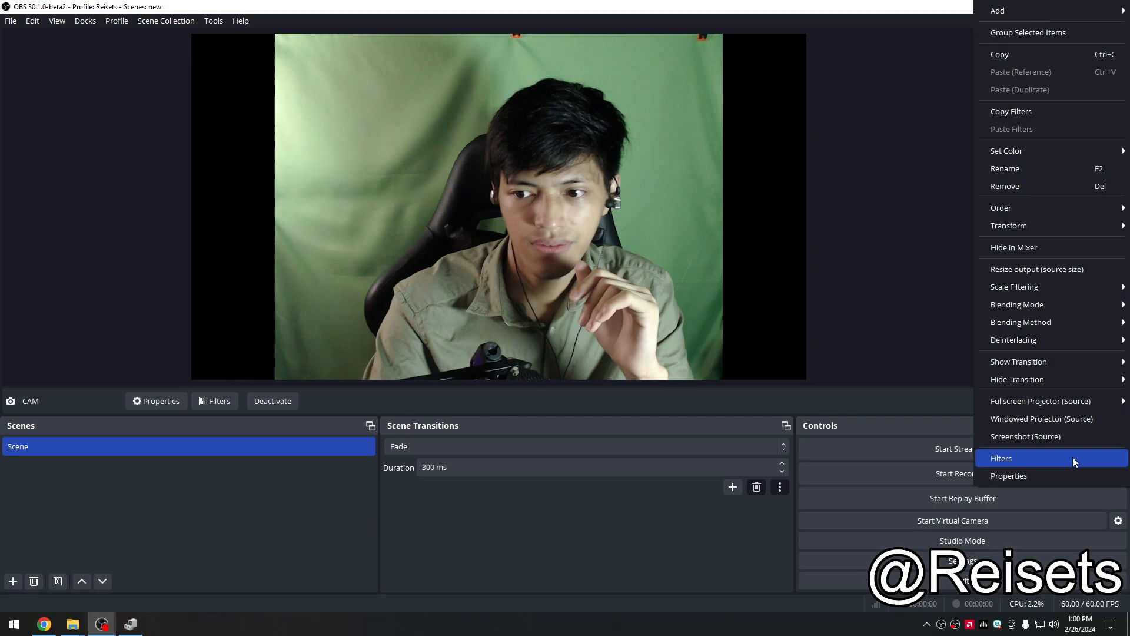
left_click(1072, 457)
right_click(393, 394)
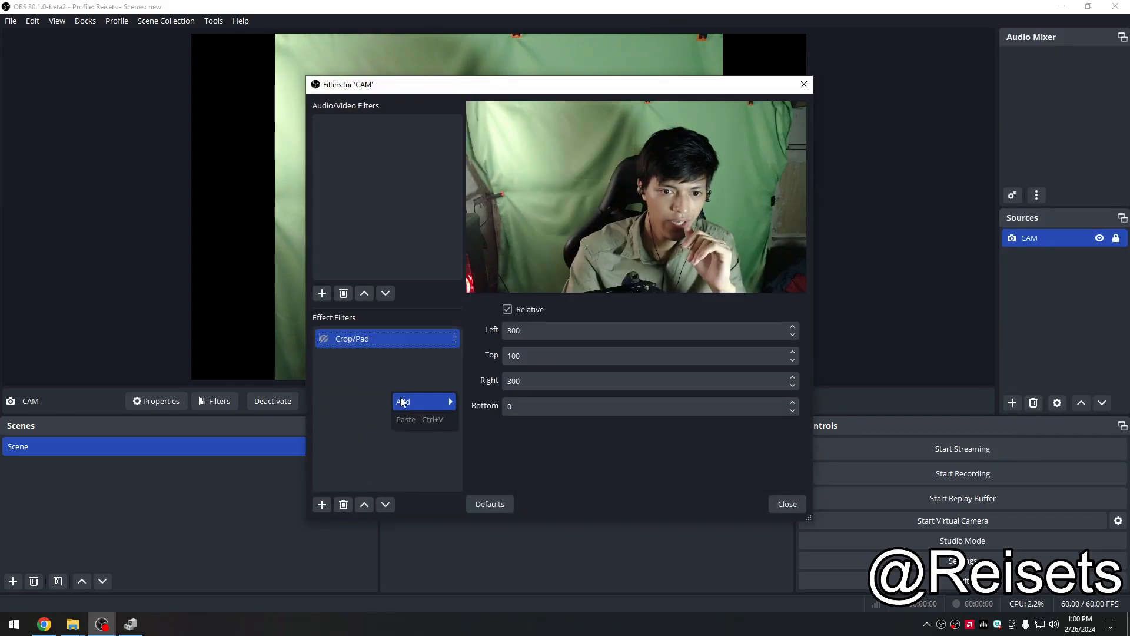
mouse_move(404, 402)
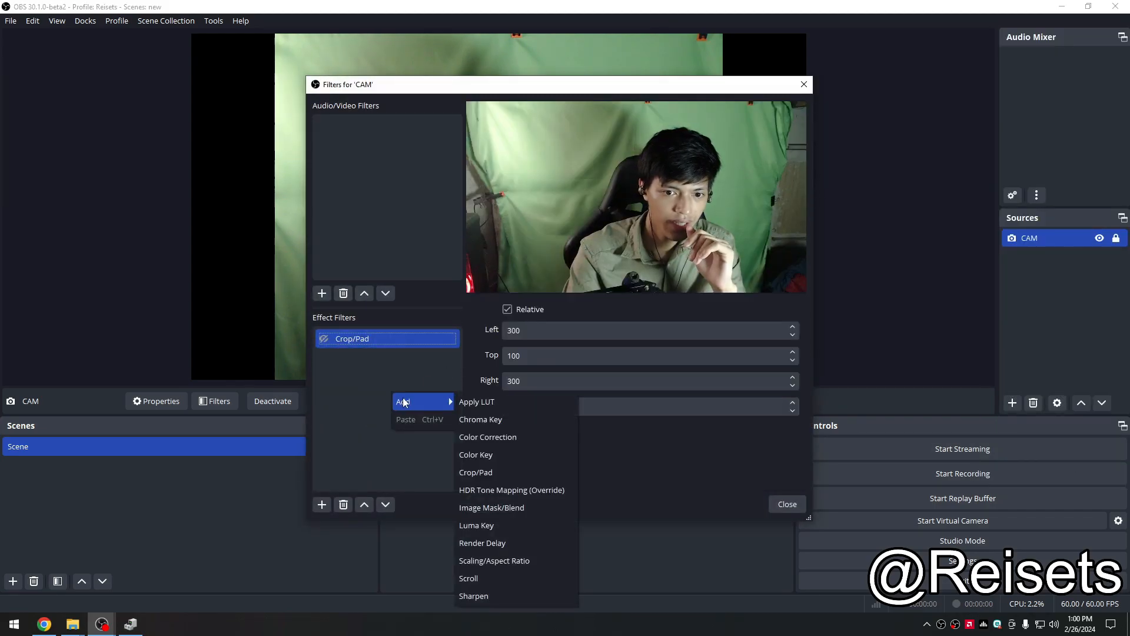
left_click(477, 420)
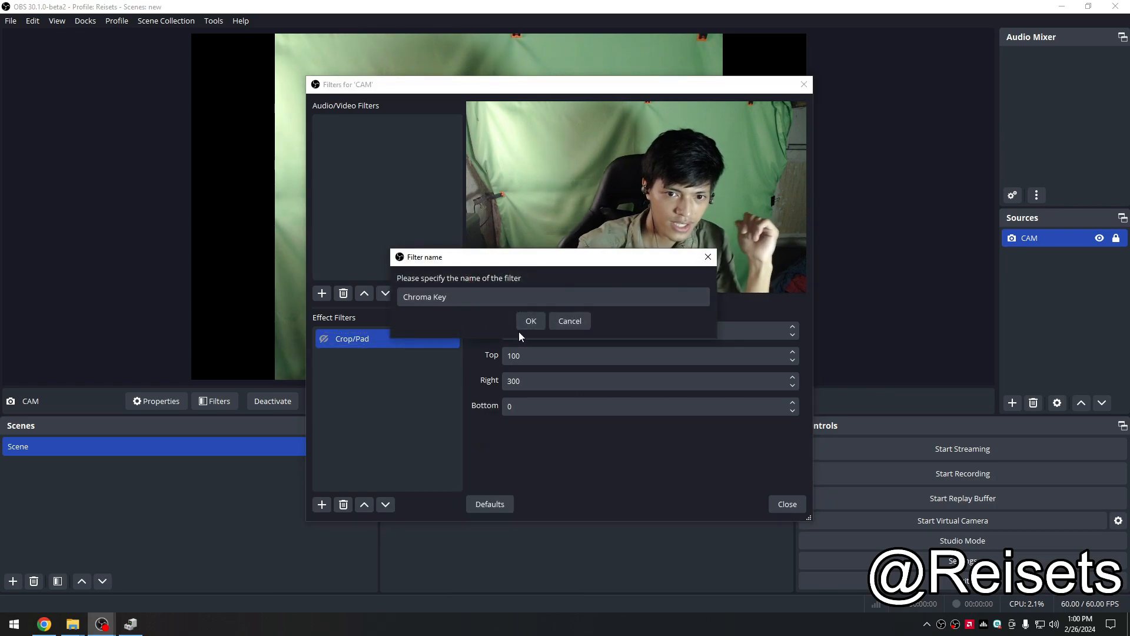
left_click(533, 321)
Step: Set the Chroma Key color type to Custom Color and pick the key color from the green backdrop
left_click_drag(576, 90, 569, 169)
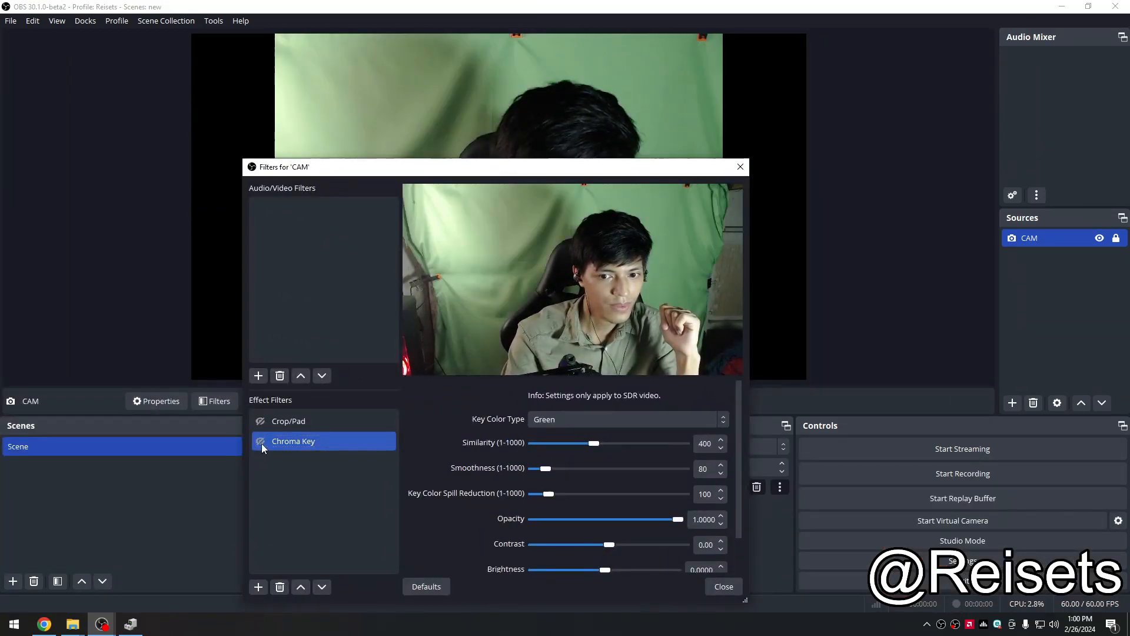
left_click_drag(433, 169, 1, 135)
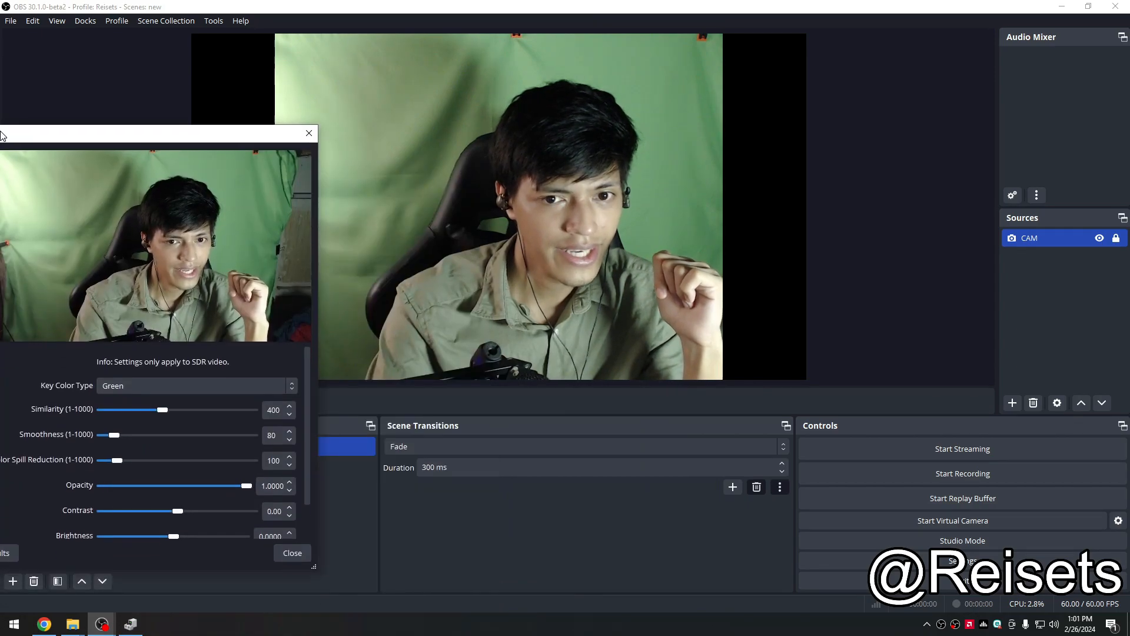
left_click(125, 386)
left_click(141, 434)
left_click(253, 410)
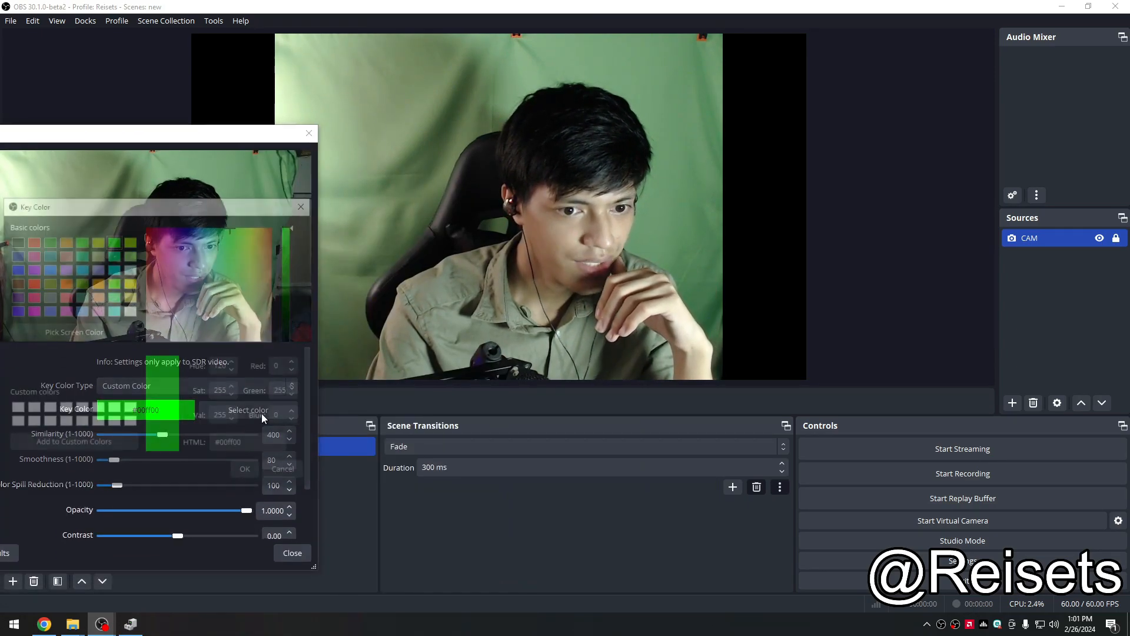
left_click_drag(141, 203, 94, 232)
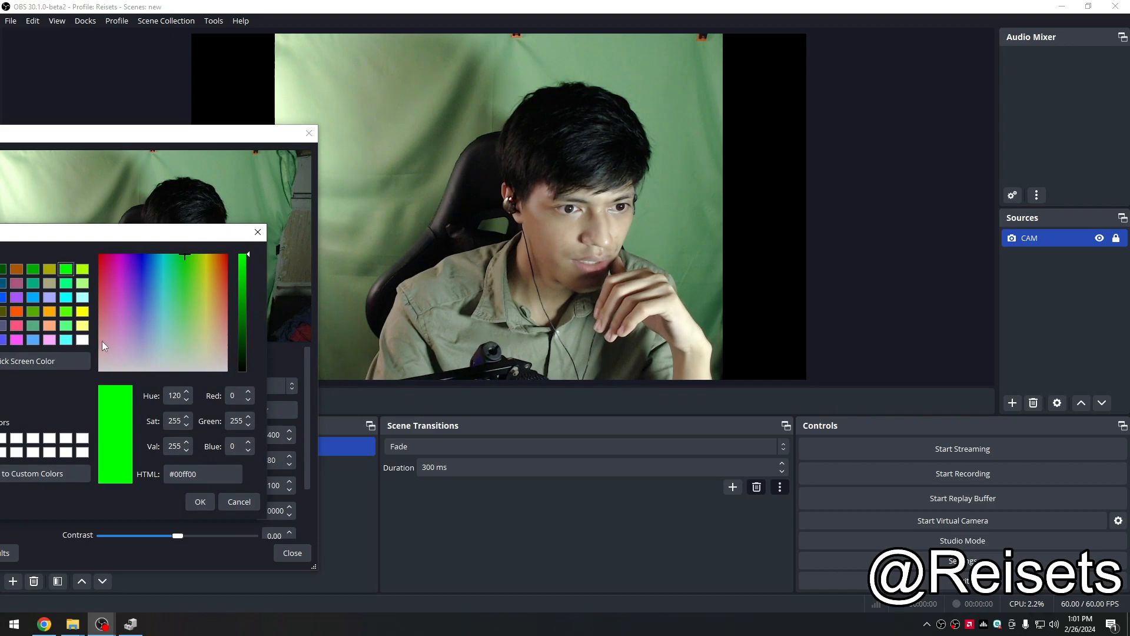
left_click(62, 358)
left_click(386, 115)
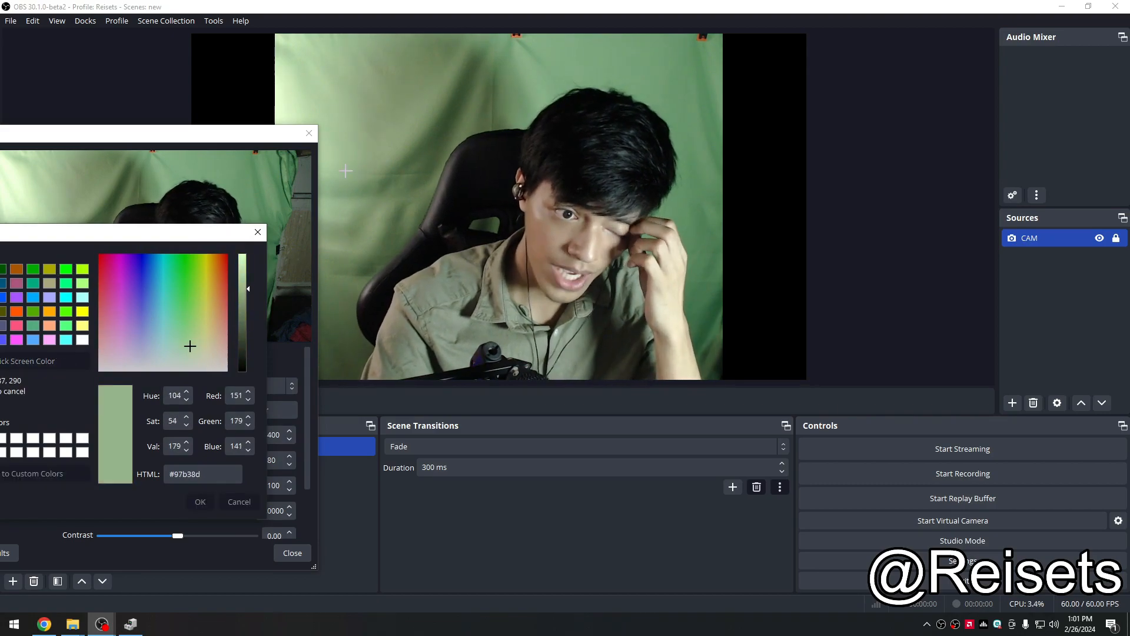
left_click(200, 501)
Step: Lower the Chroma Key Similarity to 32
left_click_drag(177, 133, 1117, 136)
left_click_drag(912, 140, 10, 78)
left_click_drag(180, 73, 69, 81)
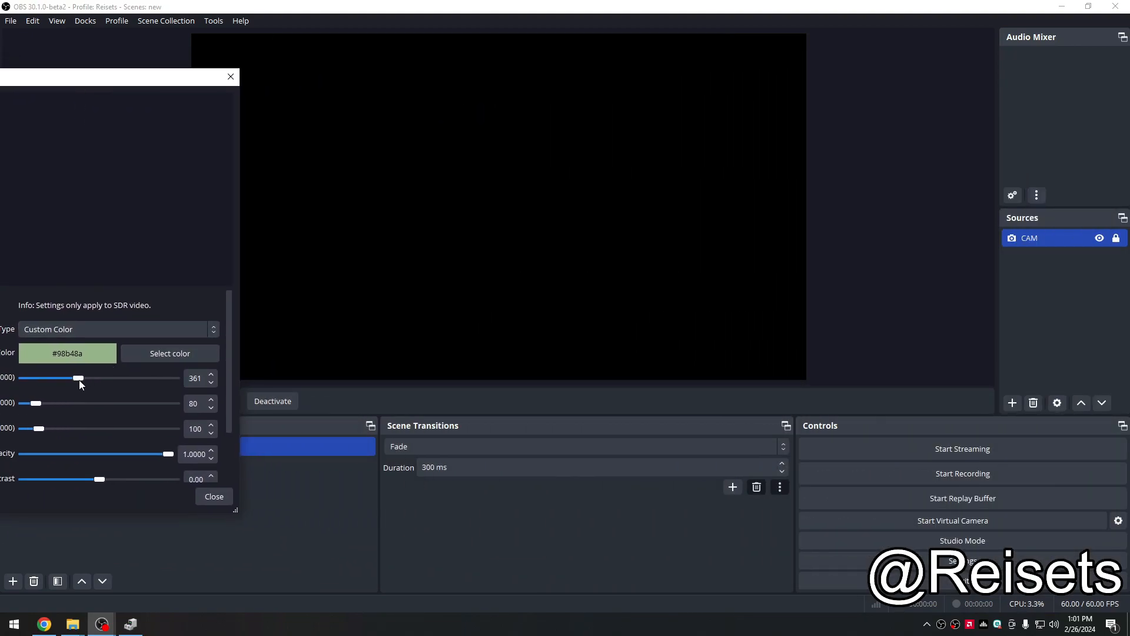
left_click_drag(40, 387, 29, 387)
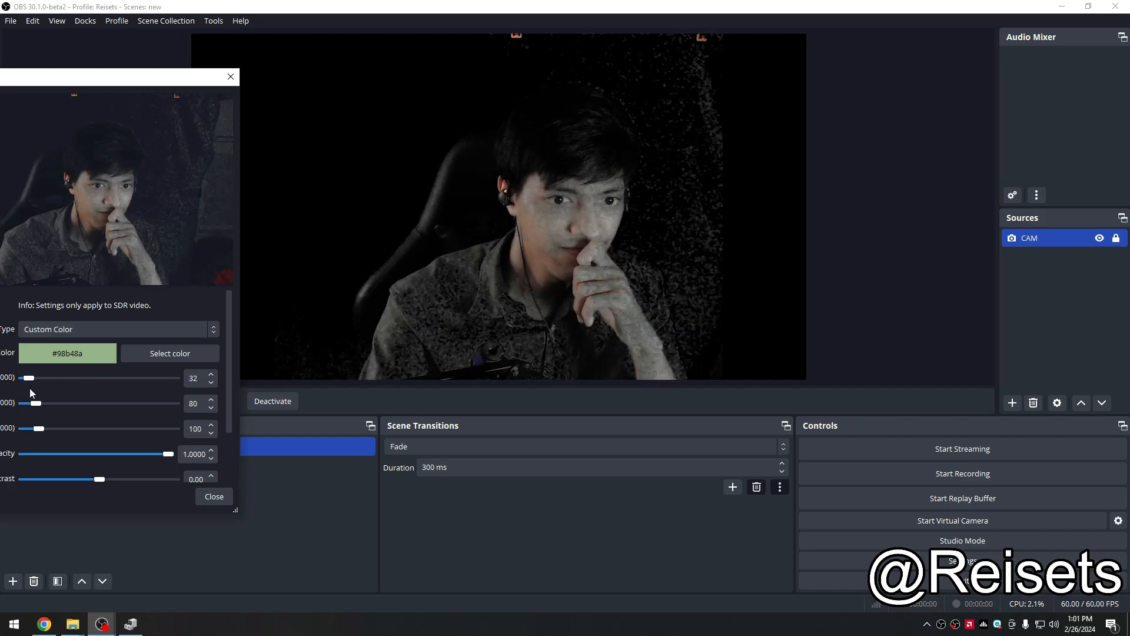
Step: Lower the Chroma Key Similarity and Smoothness both to 1
left_click_drag(120, 81, 242, 95)
left_click_drag(152, 392, 144, 393)
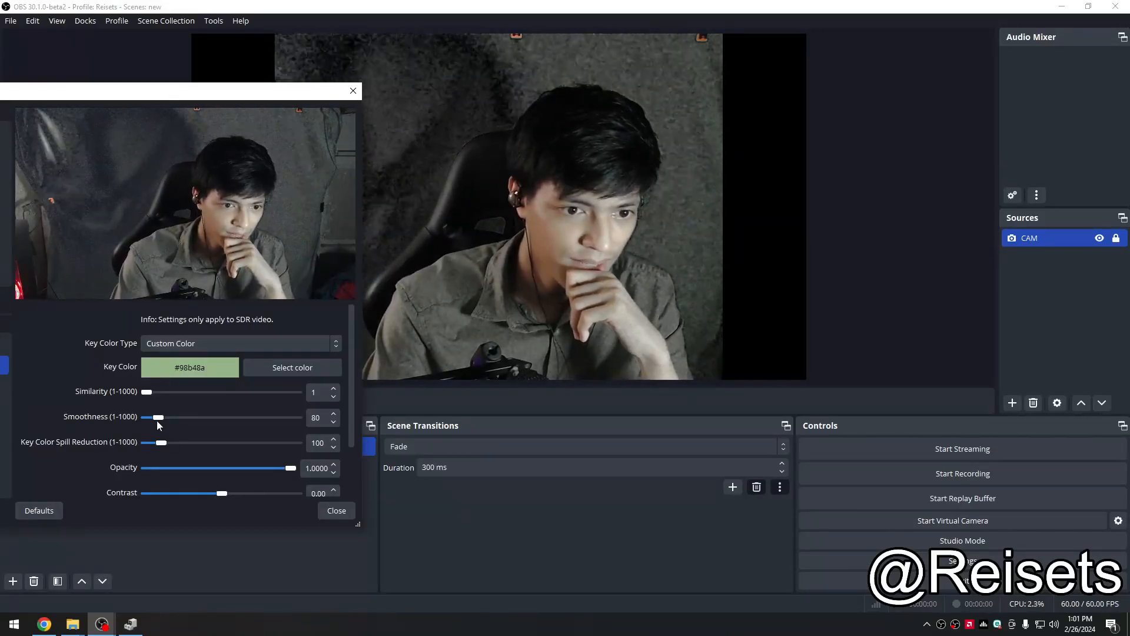
left_click_drag(163, 419, 141, 420)
Step: Switch the Chroma Key color type to Green and raise Similarity to 487
left_click_drag(211, 91, 56, 104)
left_click(118, 368)
left_click(117, 384)
left_click_drag(53, 378, 124, 382)
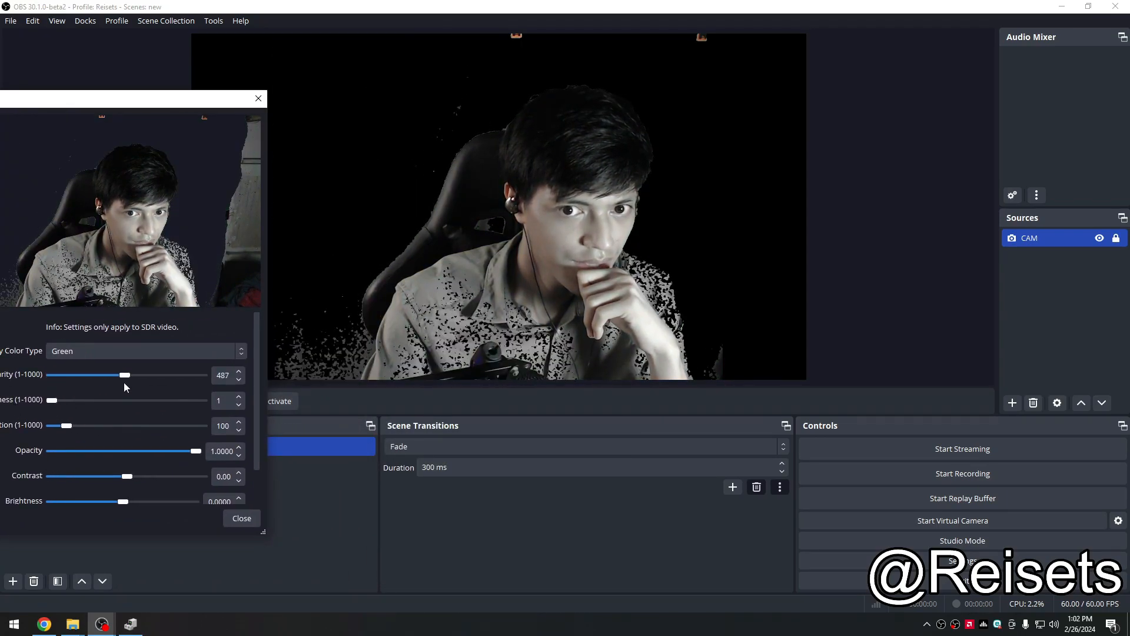
Step: Reduce Key Color Spill Reduction to 1 and fine-tune Similarity up to 498
left_click_drag(78, 107, 149, 111)
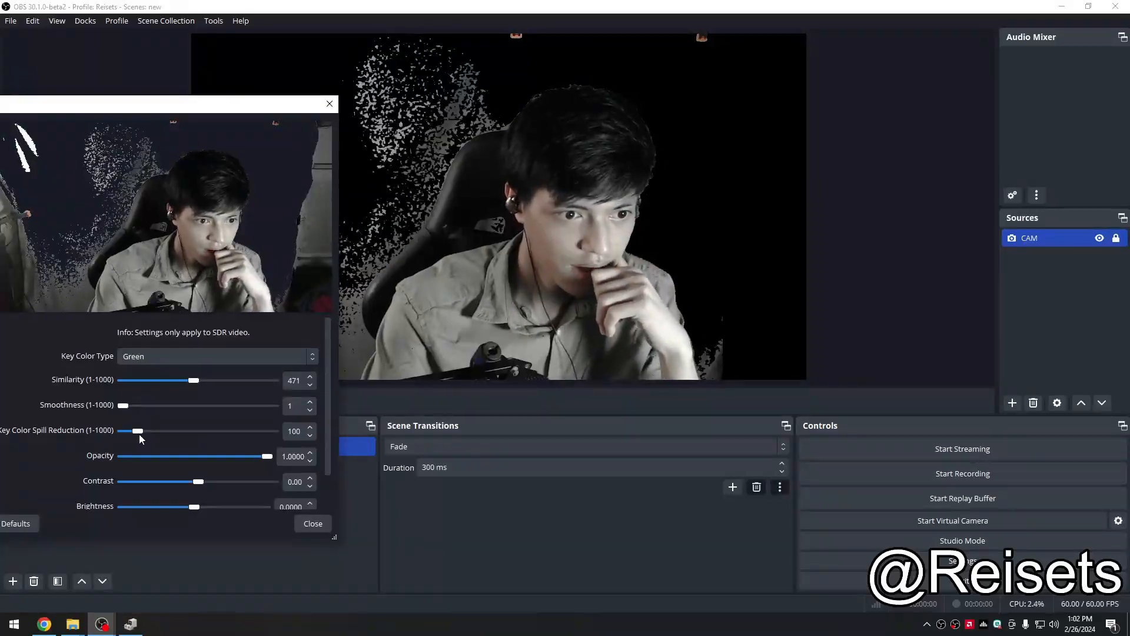
left_click_drag(132, 433, 135, 435)
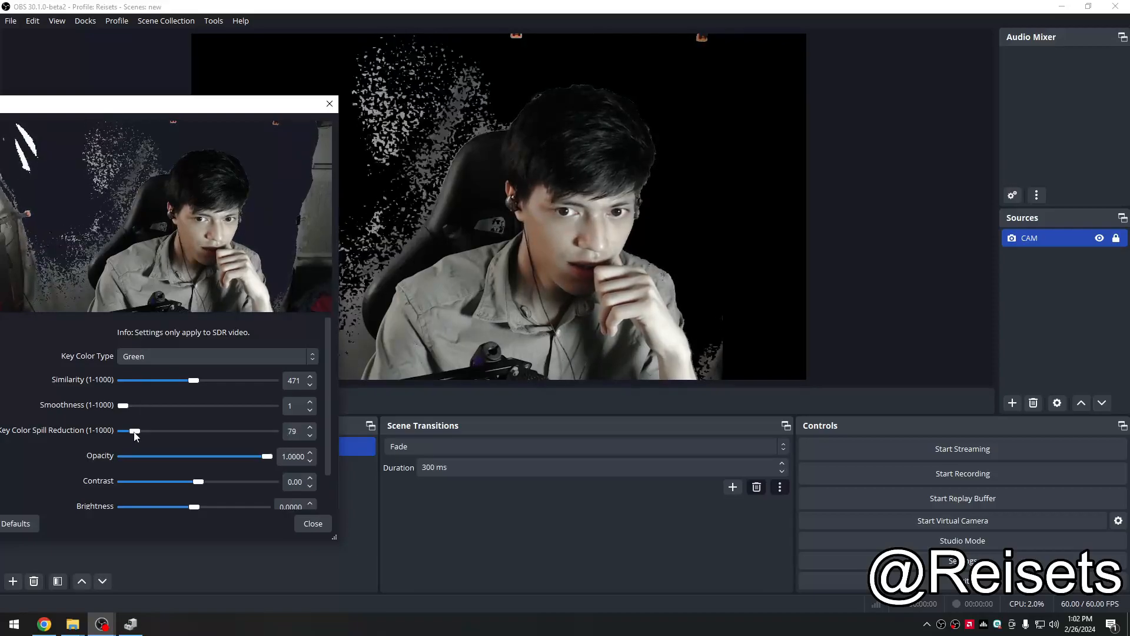
left_click_drag(183, 108, 72, 105)
left_click(201, 377)
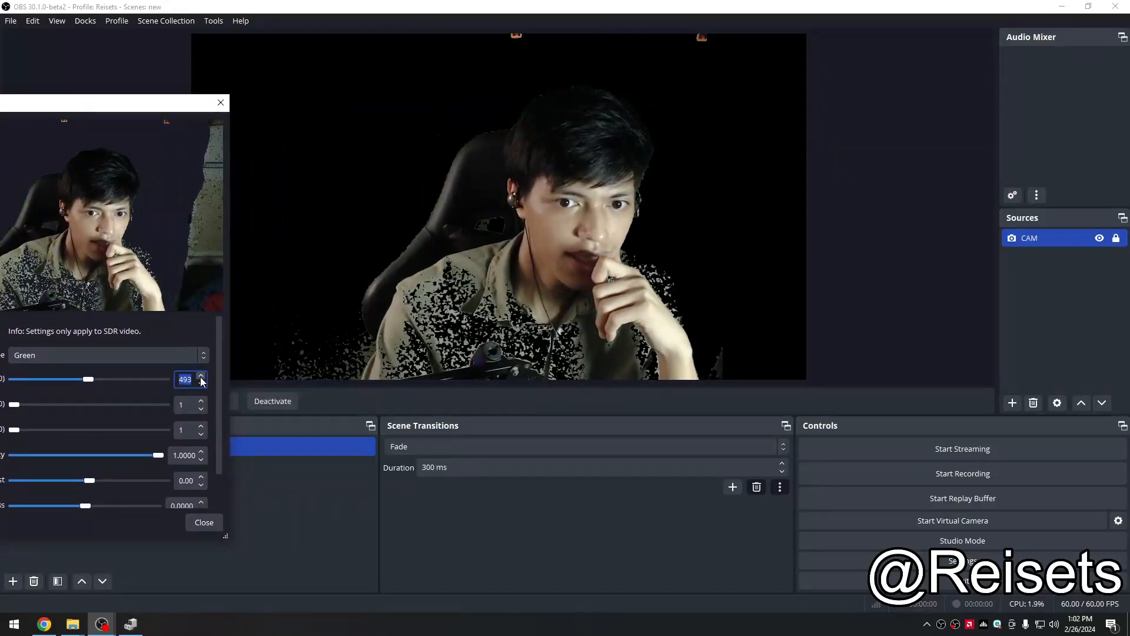
left_click_drag(157, 111, 175, 129)
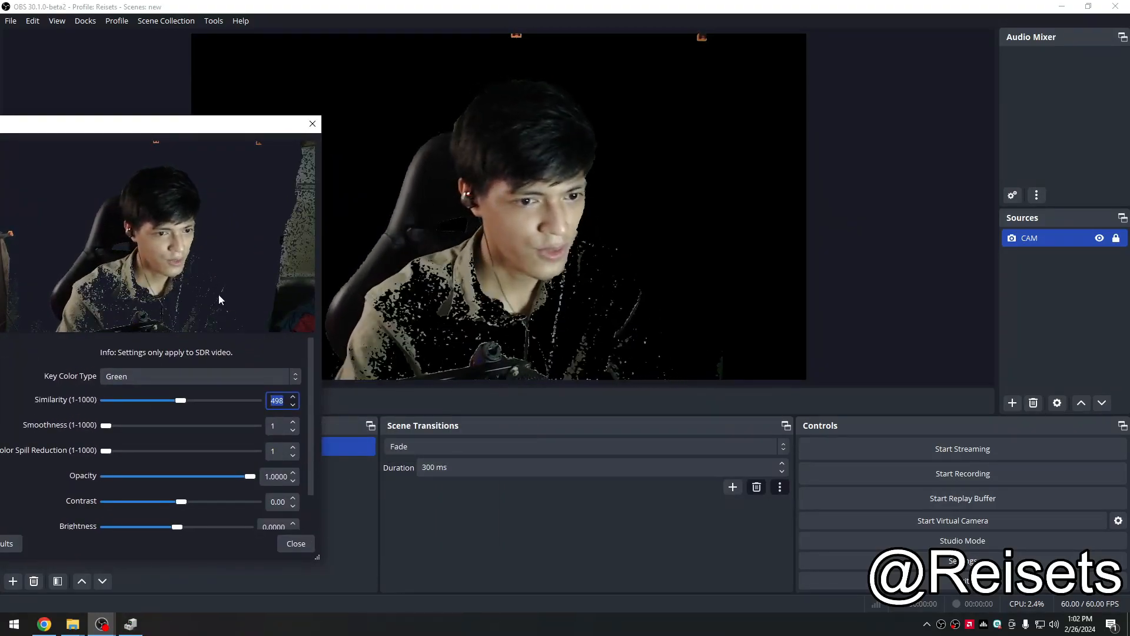
Step: Disable the Chroma Key filter on CAM and close the filters window
left_click_drag(150, 124, 375, 48)
left_click(68, 321)
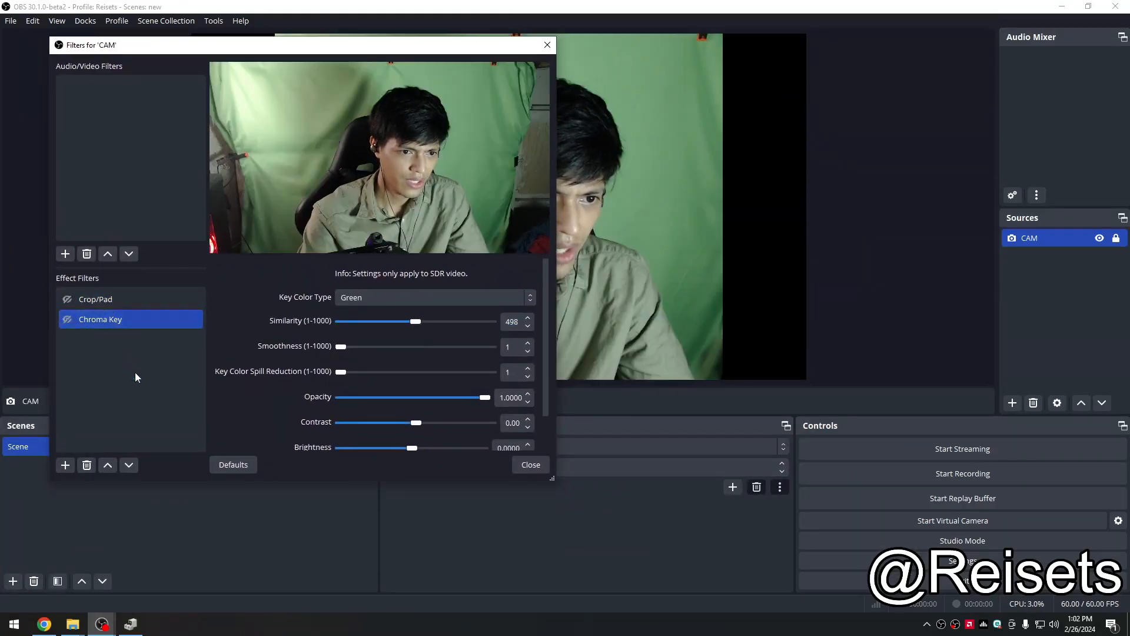
key("Escape")
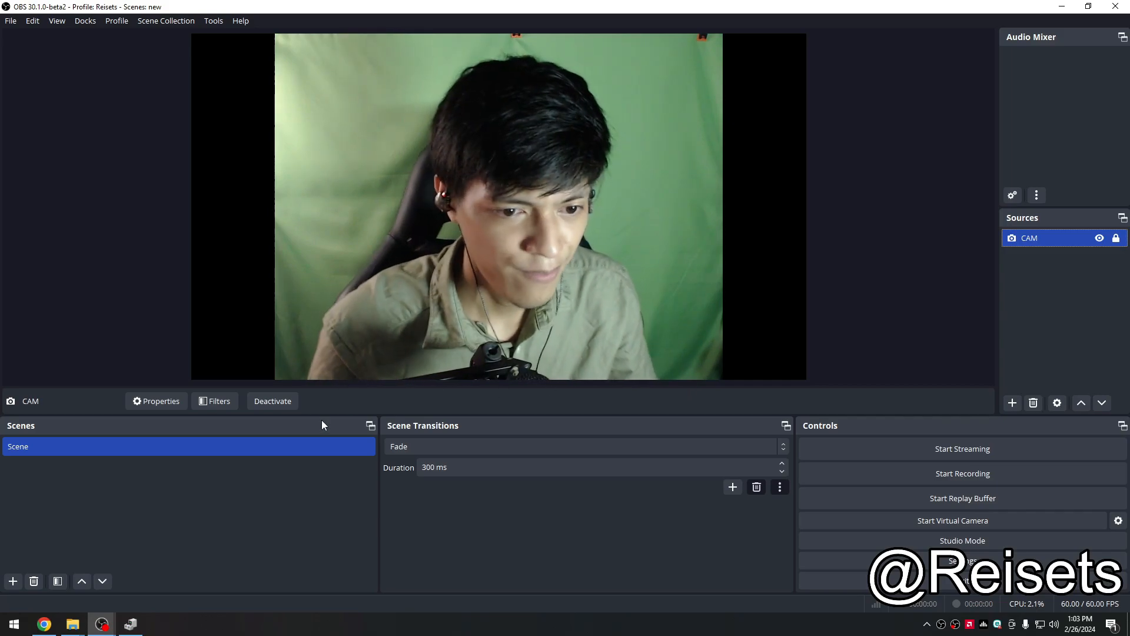
Step: Unlock the CAM source and scale it down from its corner into the canvas's lower-left area
left_click(1115, 239)
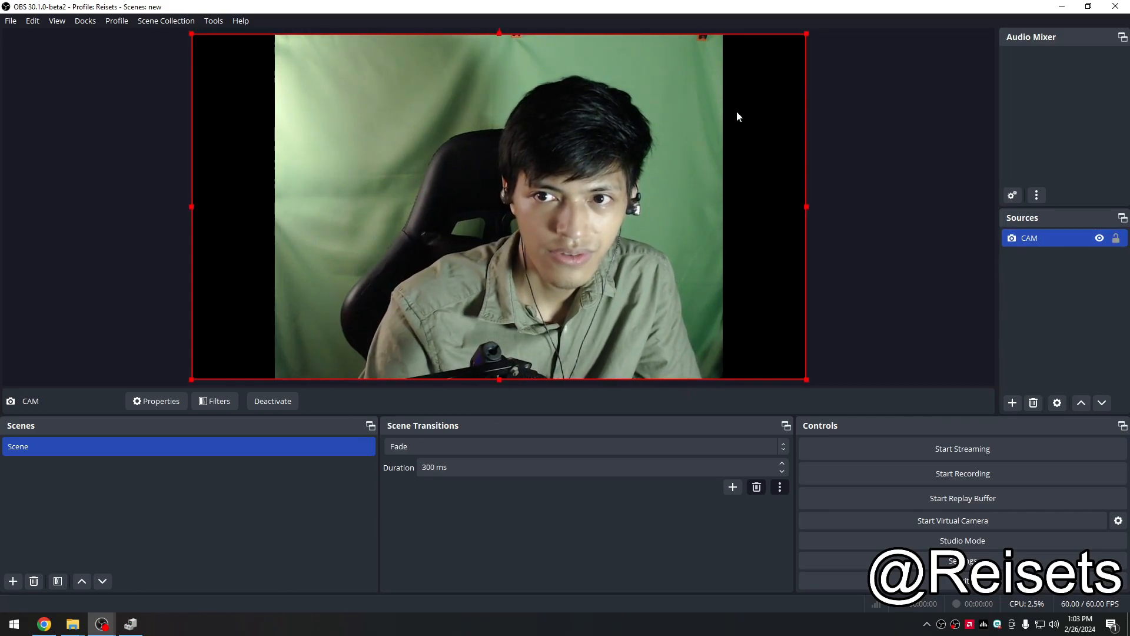
left_click_drag(806, 33, 338, 242)
mouse_move(284, 327)
left_mouse_down()
mouse_move(318, 337)
mouse_move(289, 326)
left_mouse_up()
left_click(385, 353)
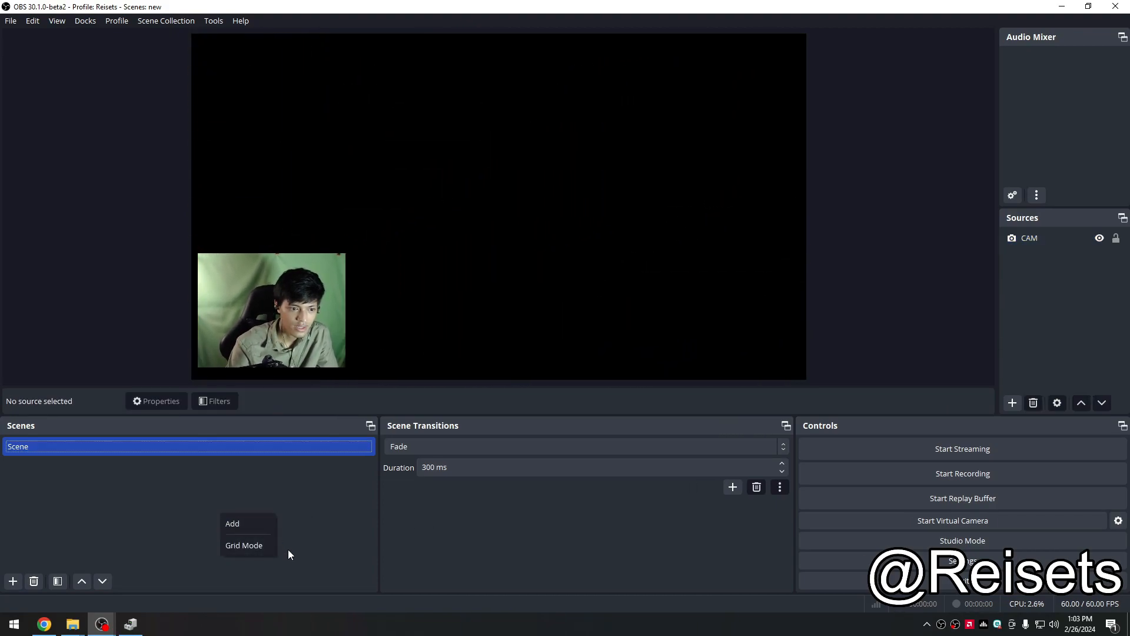
Step: Add a new Display Capture source to the scene
right_click(1062, 330)
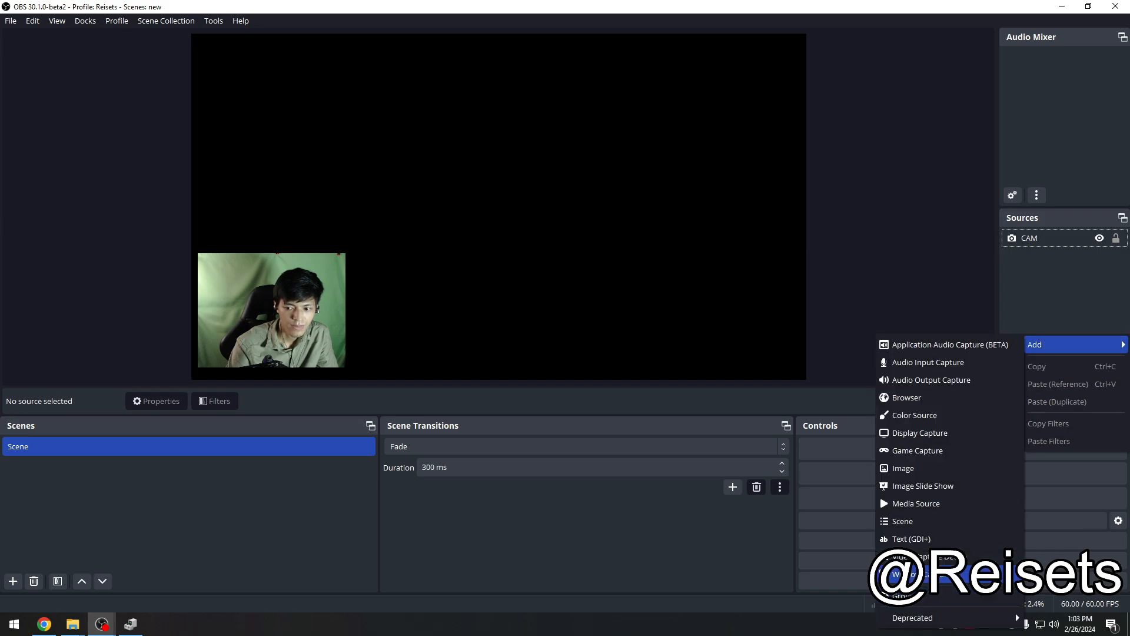
left_click(926, 431)
left_click(716, 461)
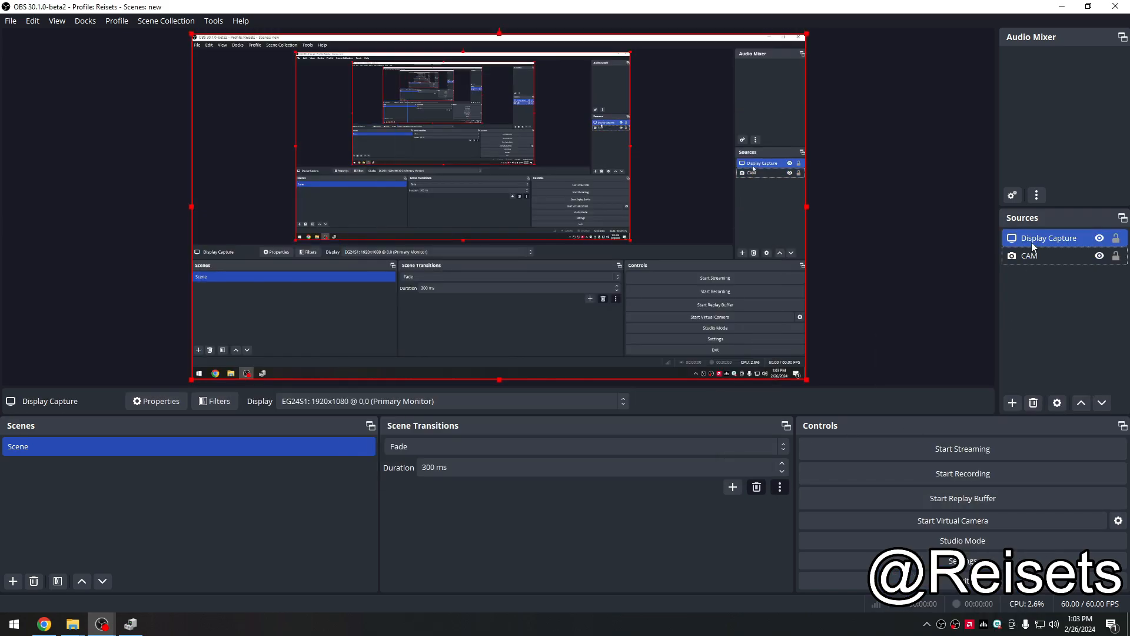
Step: Lock the Display Capture source in place
left_click(1035, 302)
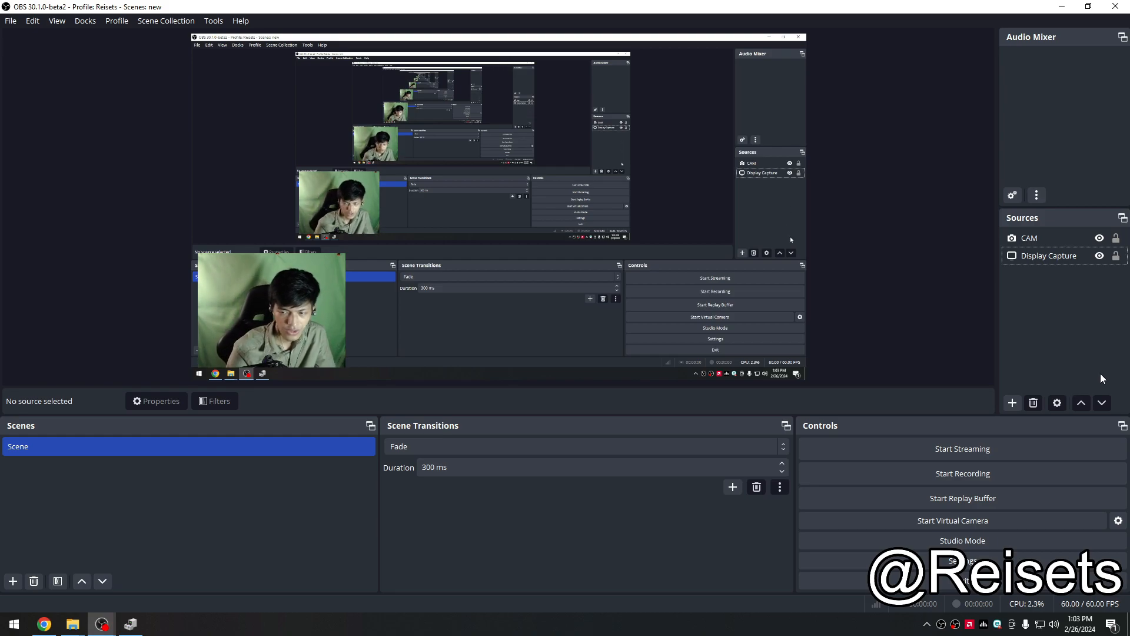
left_click(1116, 258)
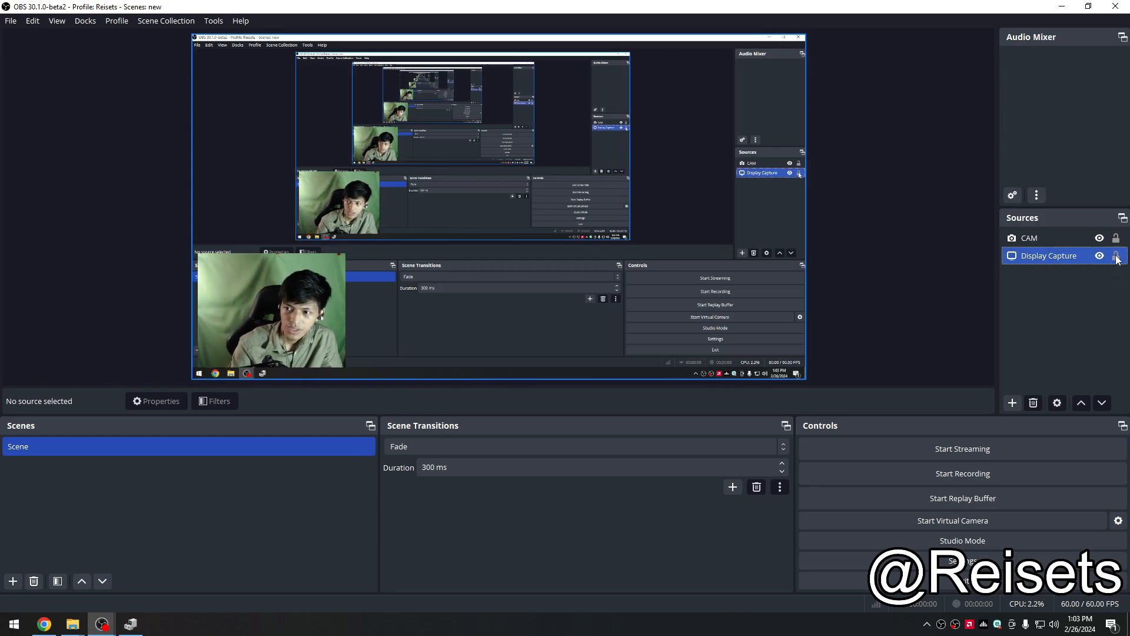
left_click(1112, 321)
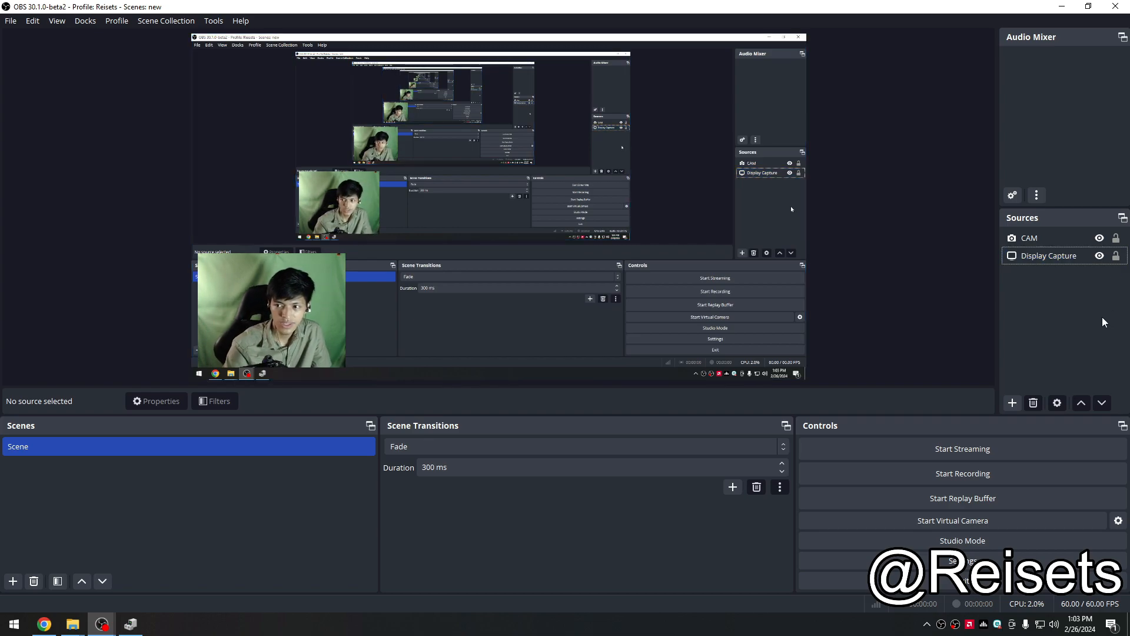